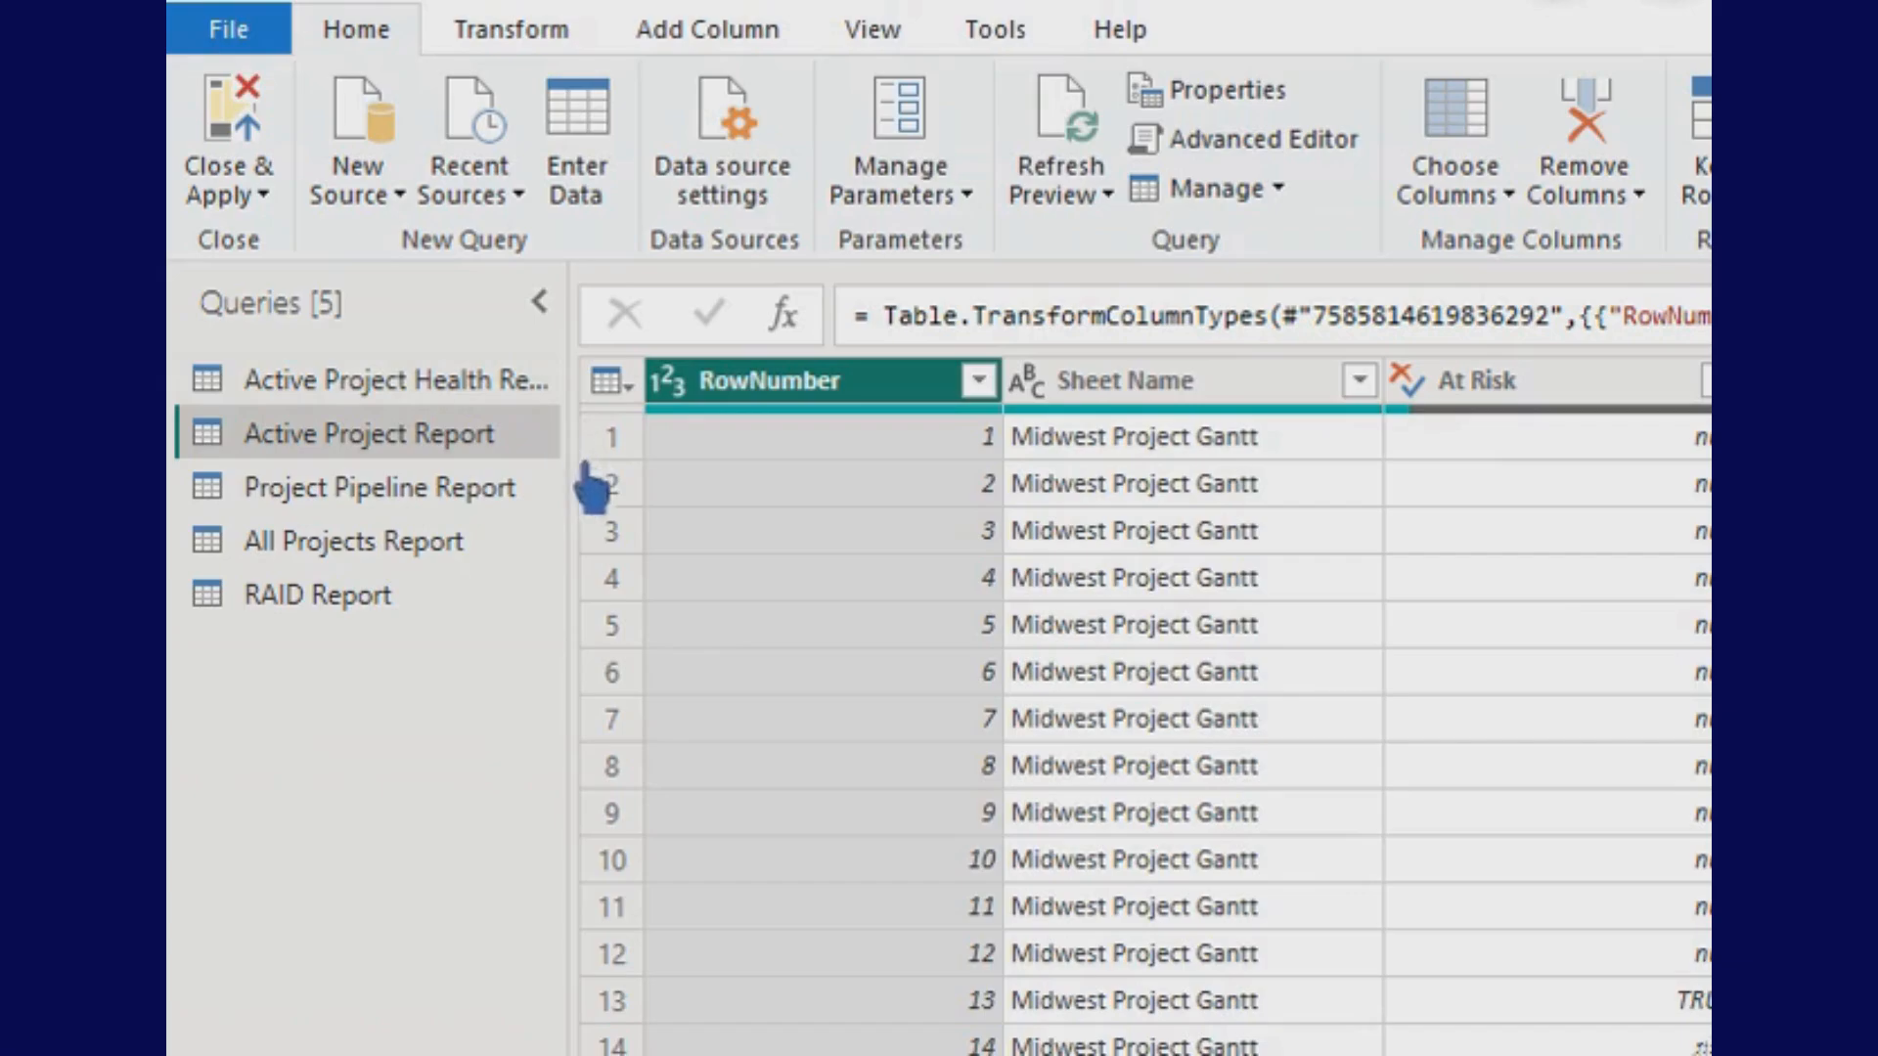
- Browse the five queries in turn, finishing on RAID Report, and view its full properties
{"action": "left_click", "coordinate": [413, 385]}
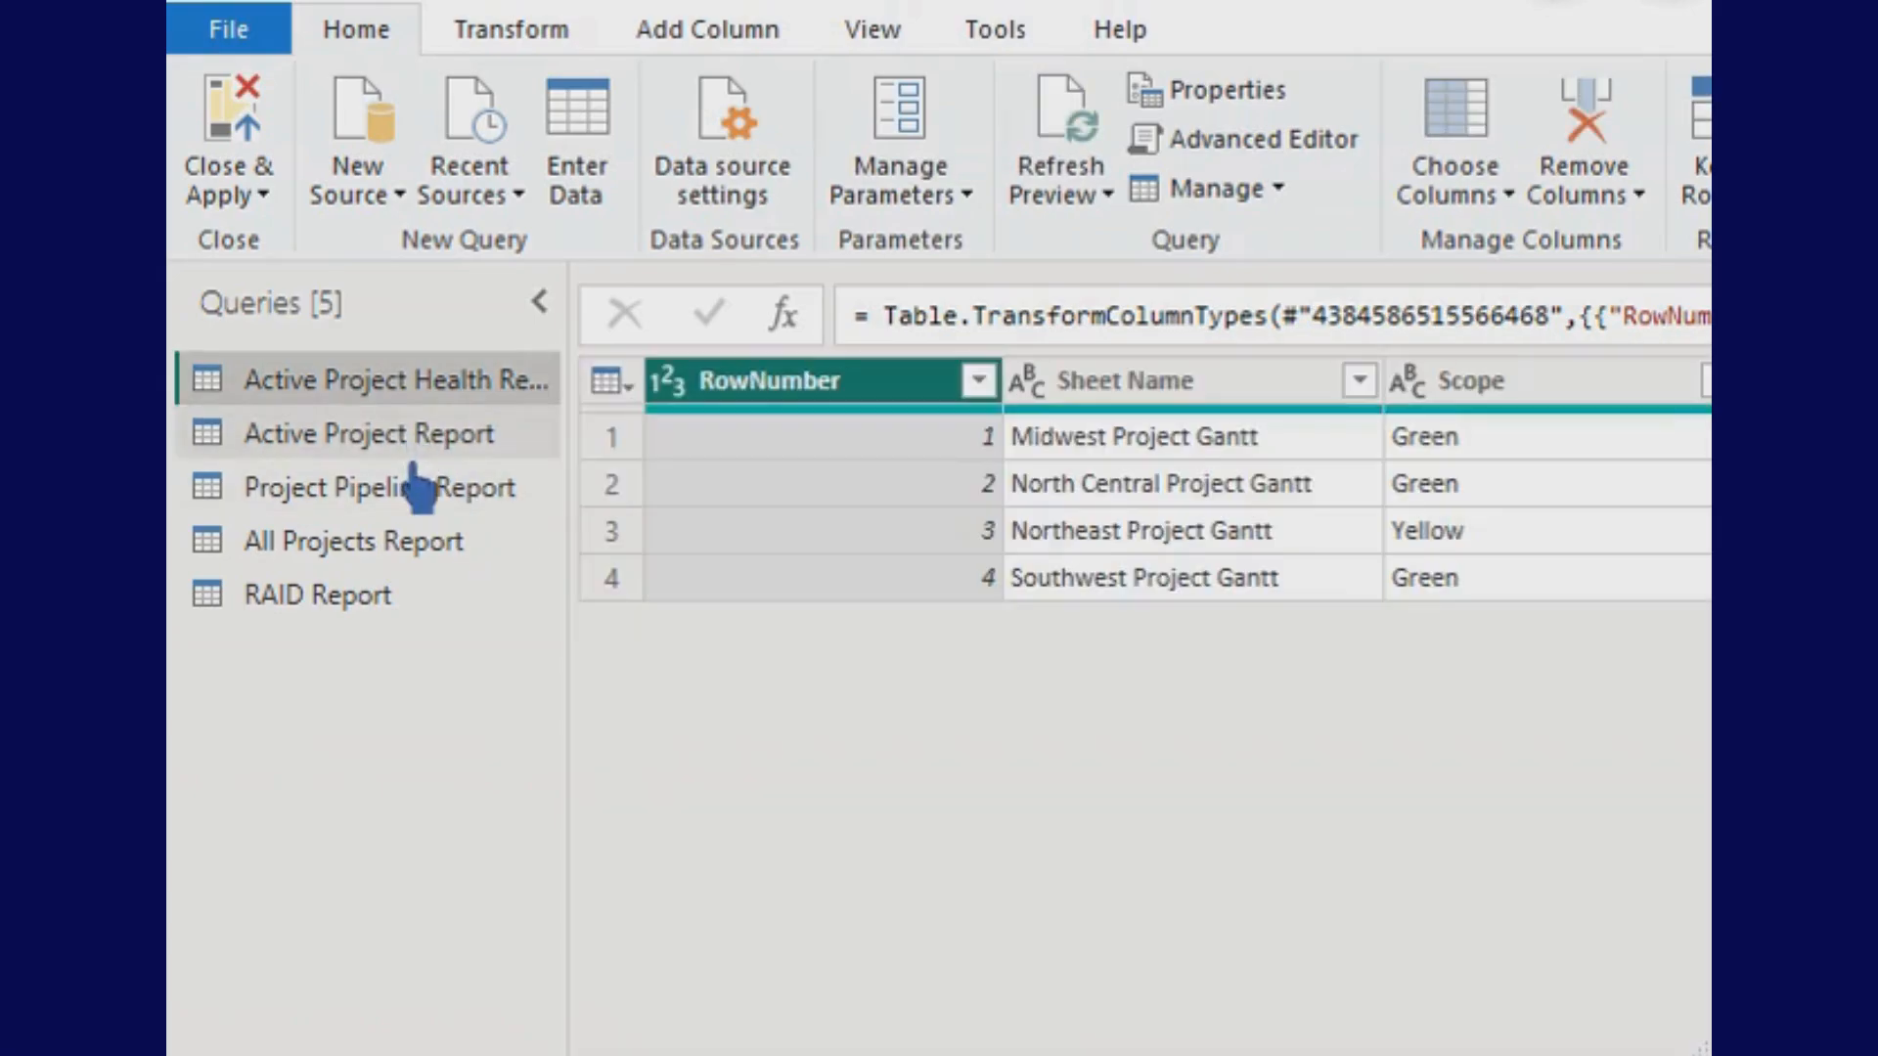
{"action": "left_click", "coordinate": [413, 456]}
{"action": "left_click", "coordinate": [416, 494]}
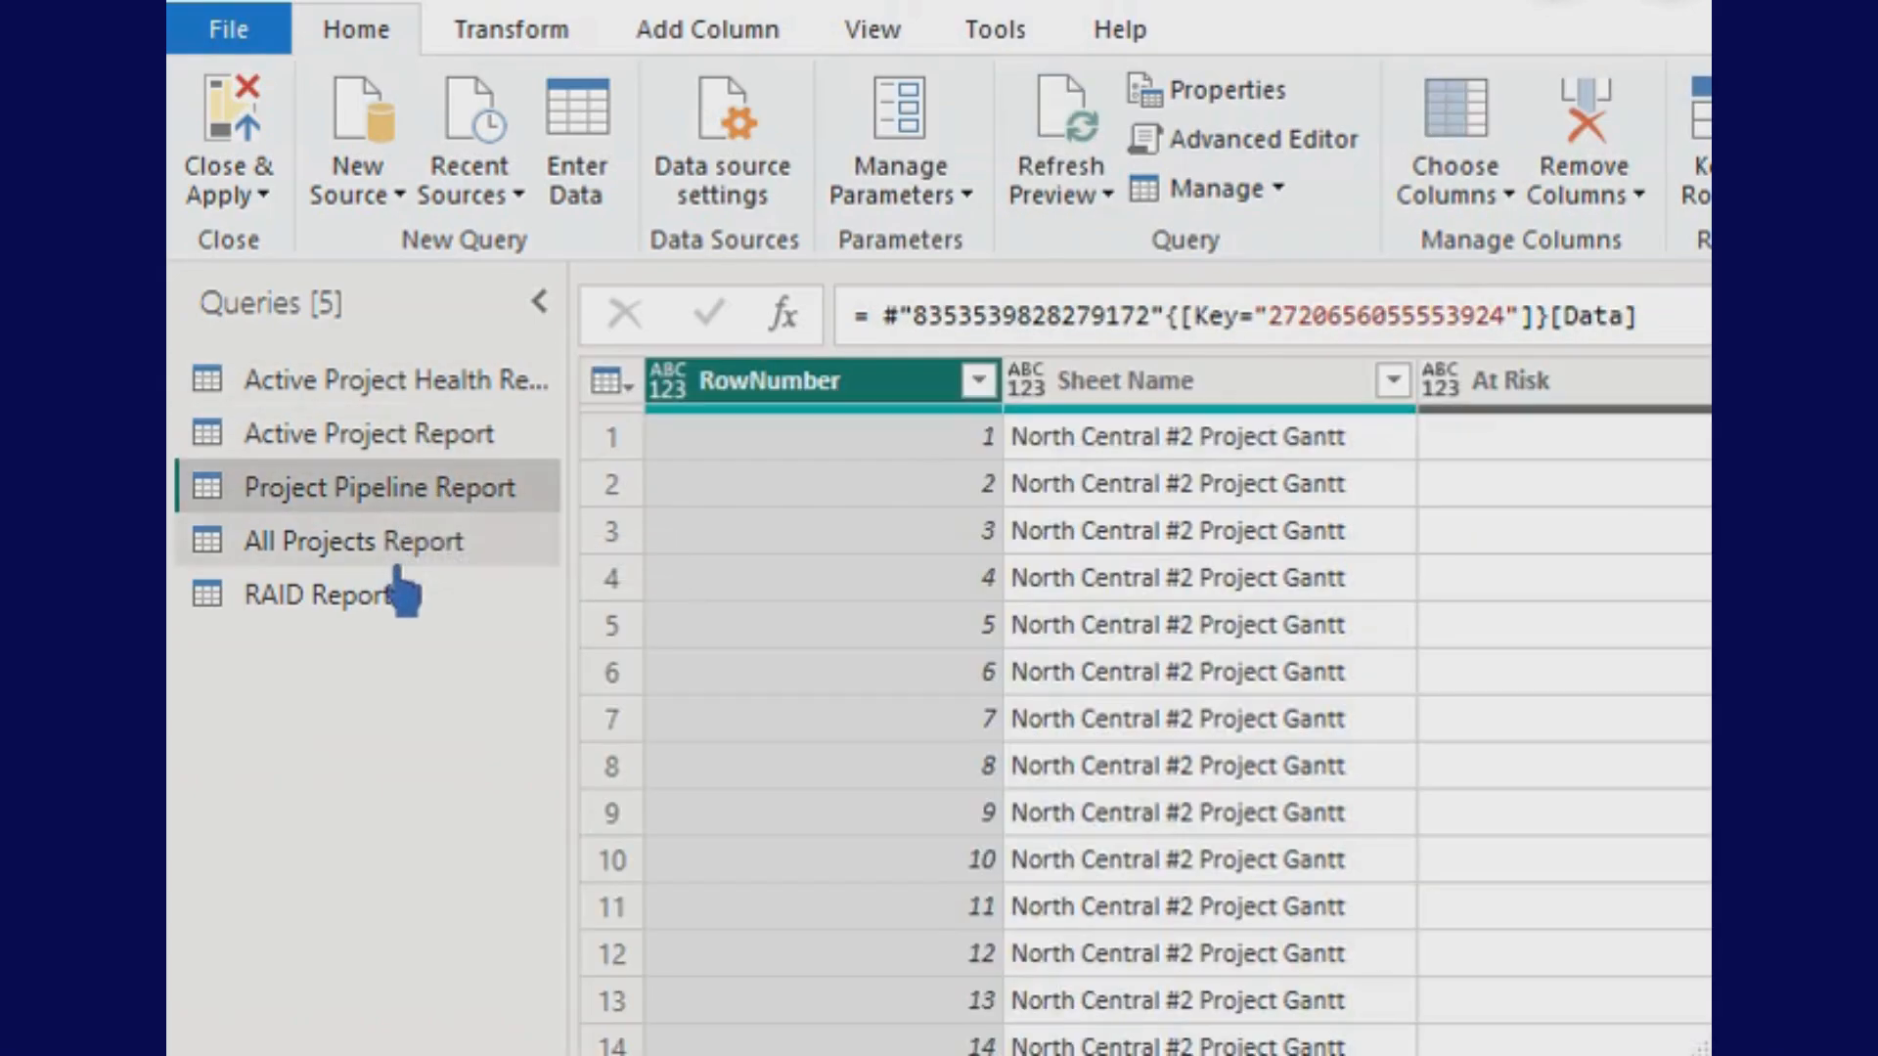
{"action": "left_click", "coordinate": [401, 543]}
{"action": "left_click", "coordinate": [387, 598]}
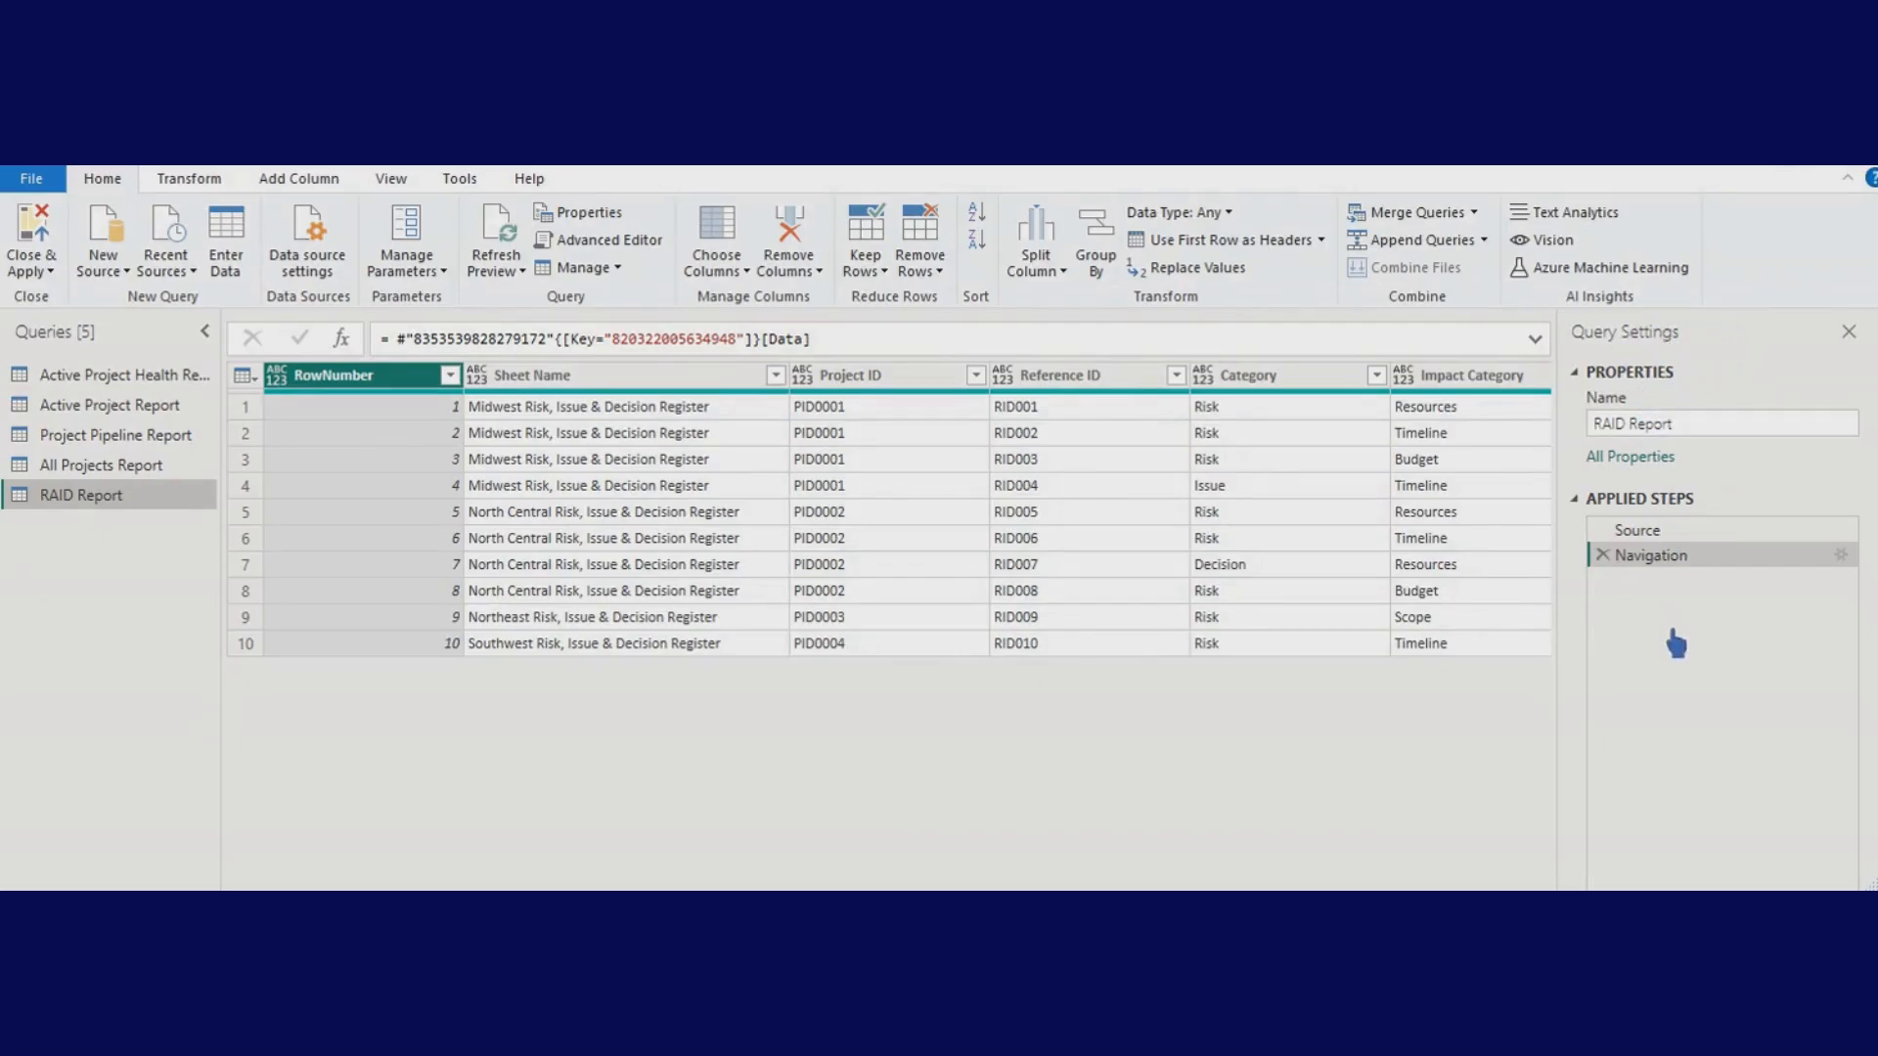
{"action": "left_click", "coordinate": [1645, 460]}
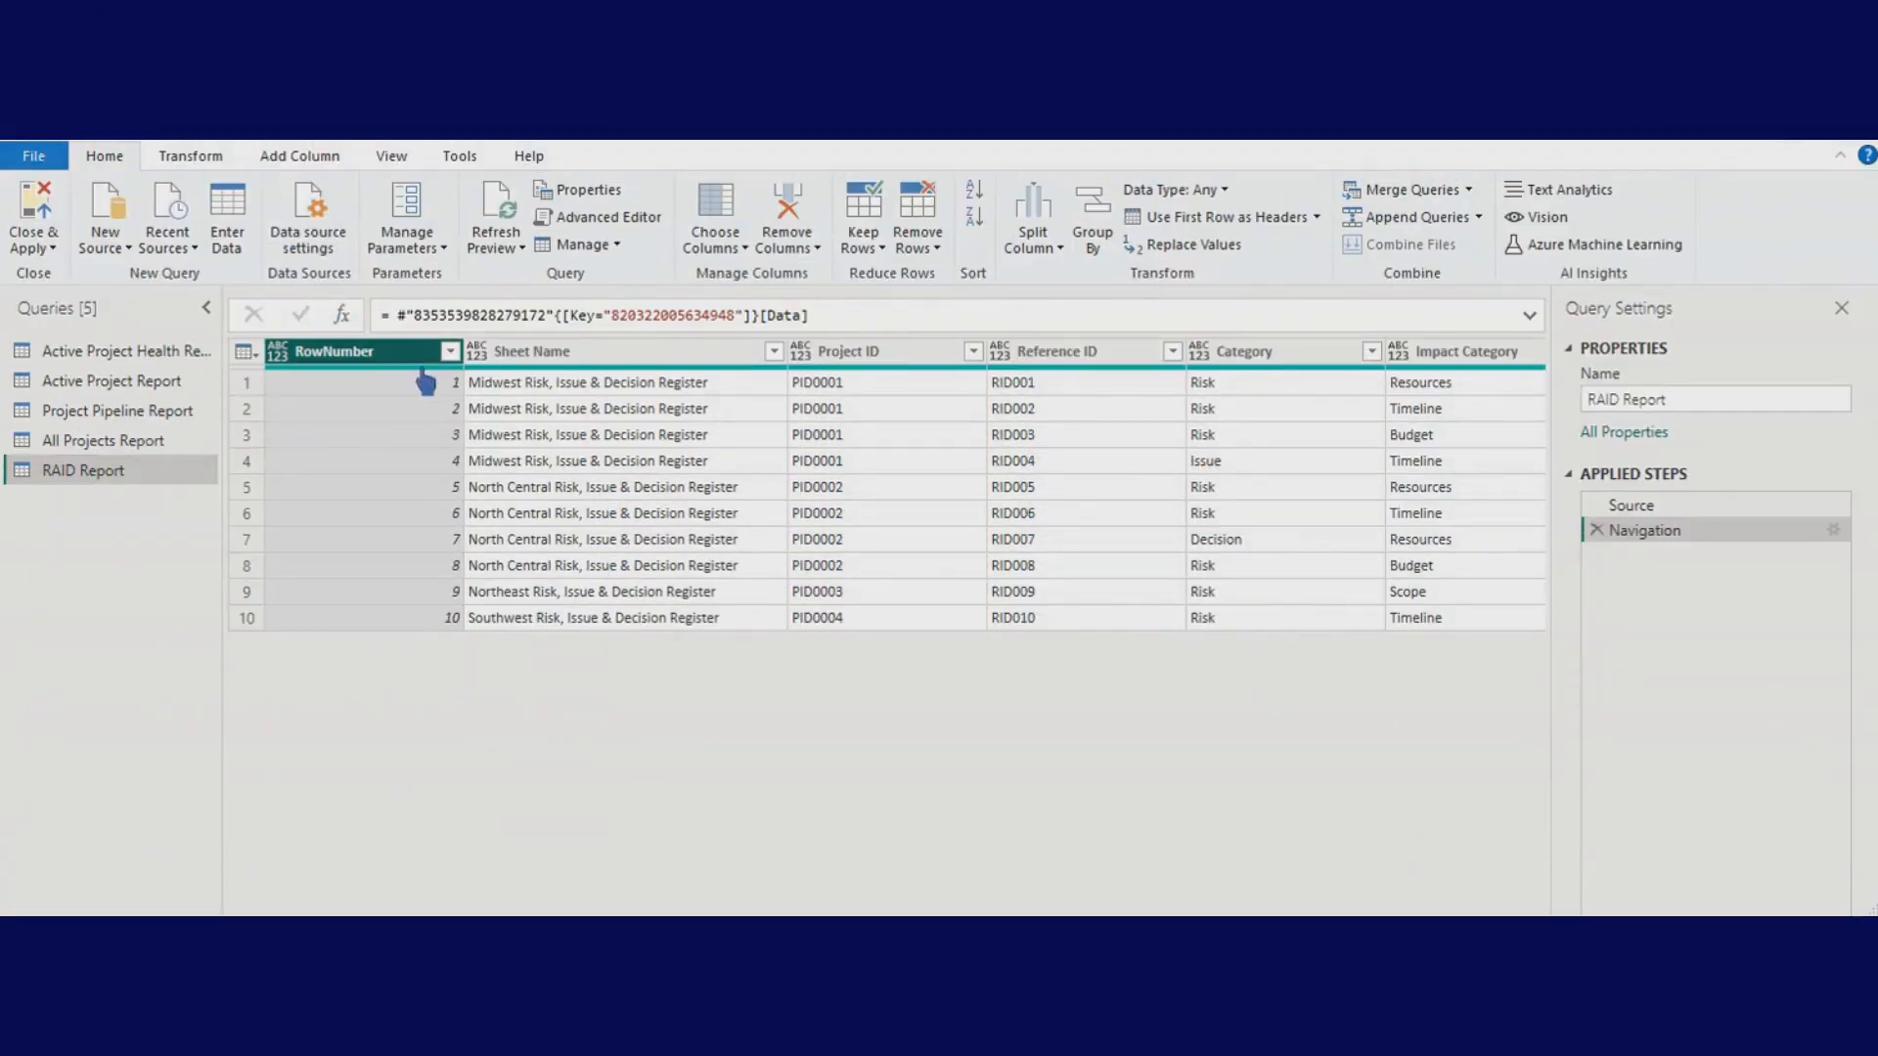
{"action": "mouse_move", "coordinate": [383, 397]}
{"action": "left_click", "coordinate": [816, 249]}
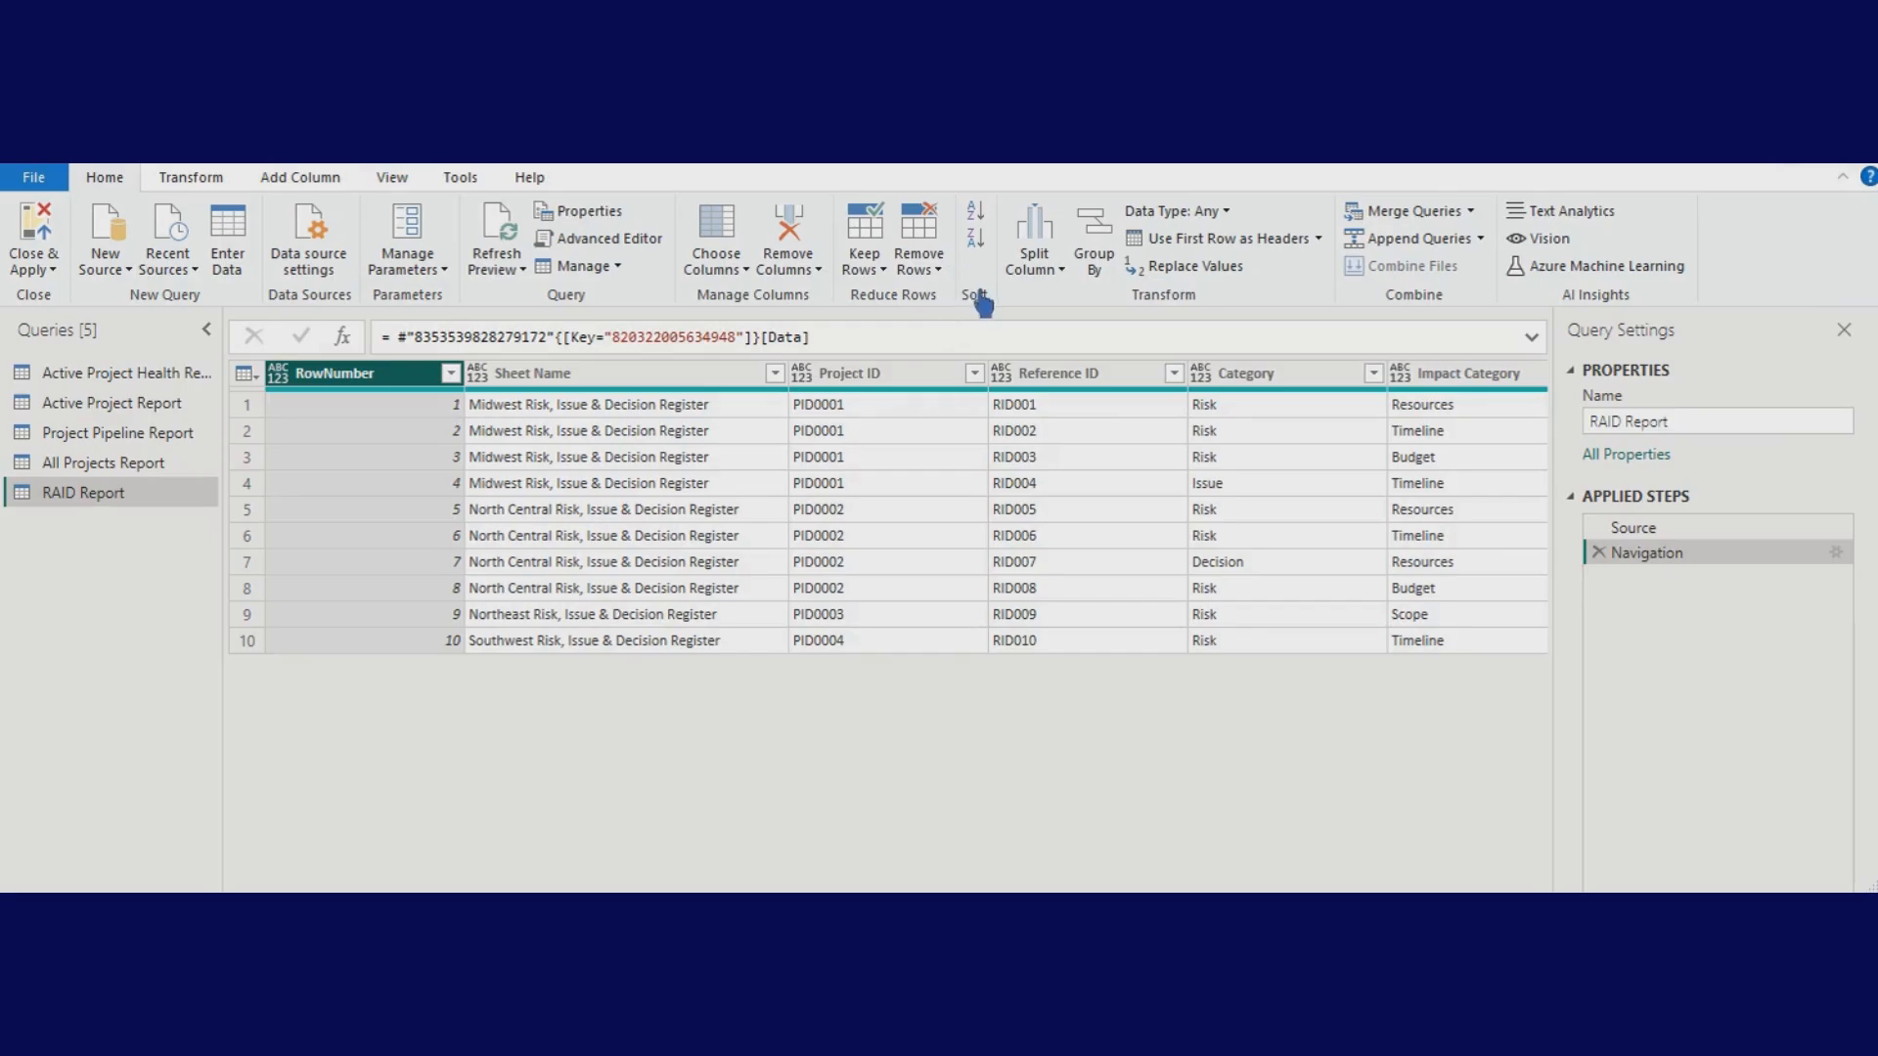
{"action": "left_click", "coordinate": [941, 271]}
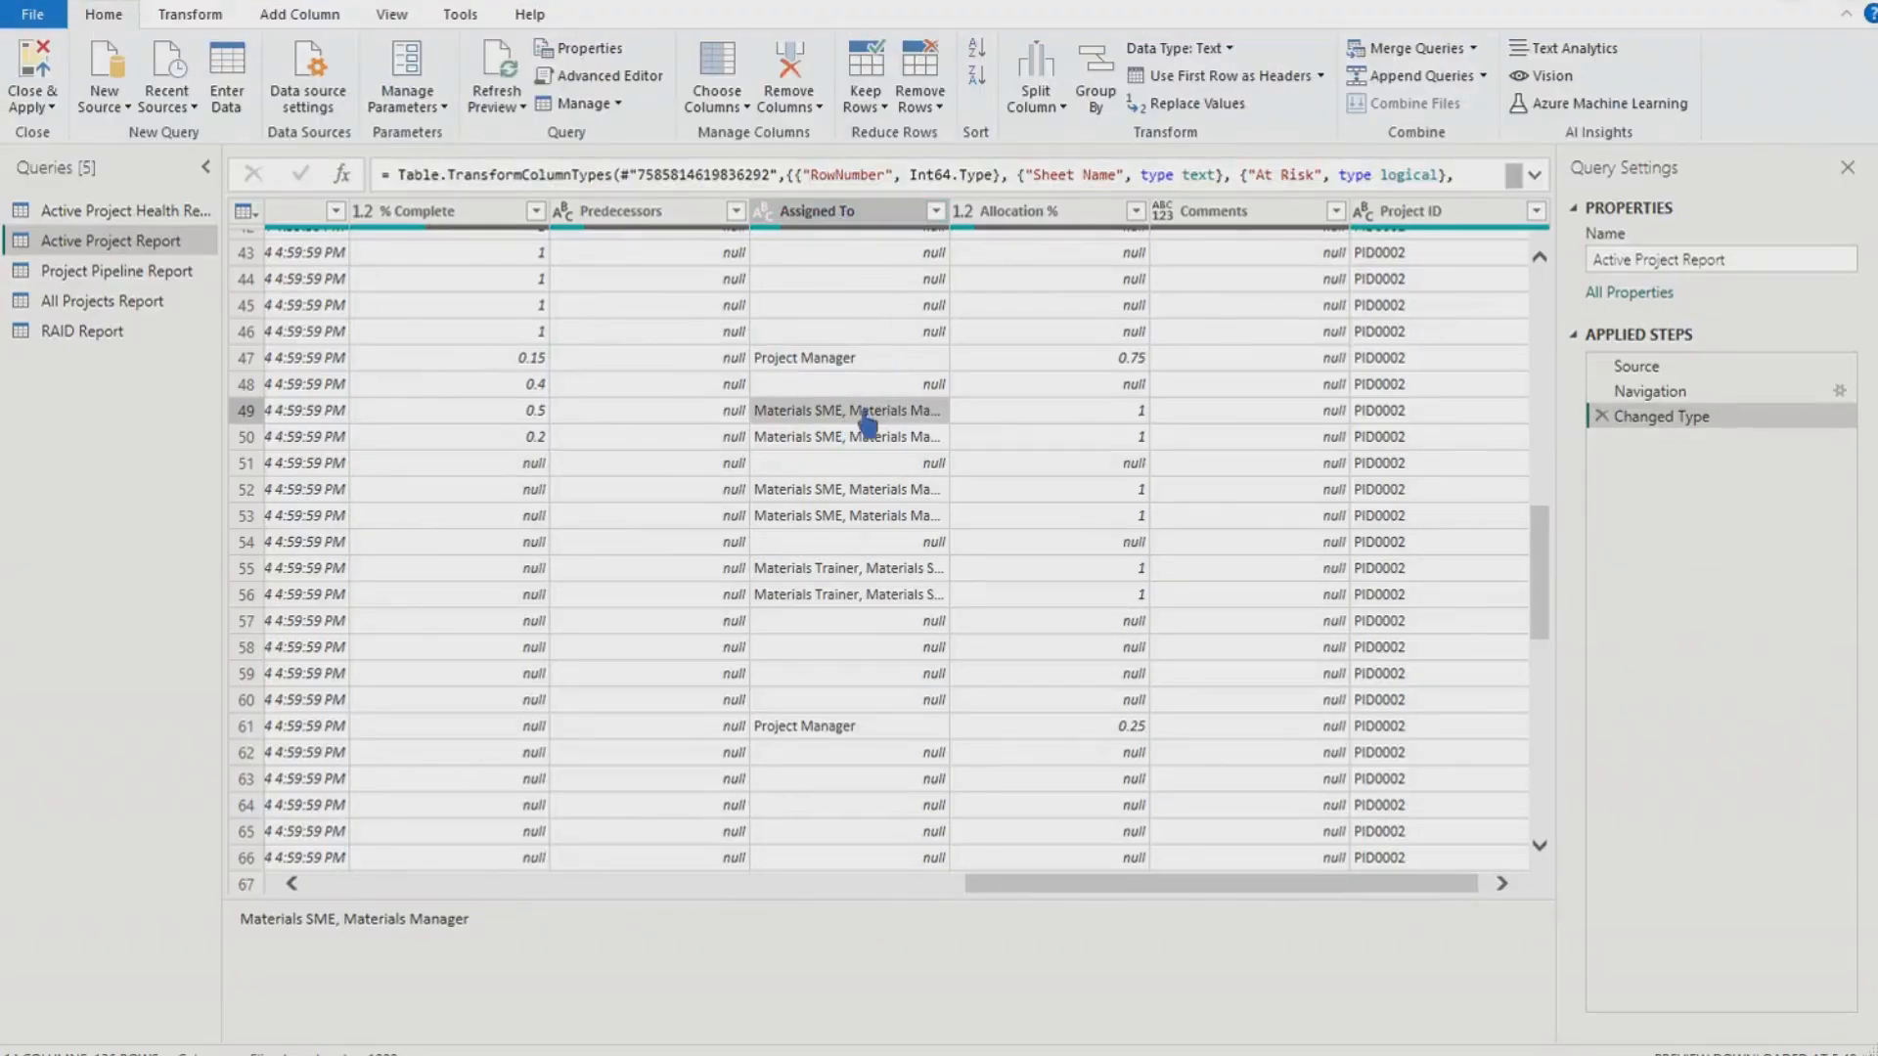
{"action": "left_click_drag", "start_coordinate": [964, 238], "coordinate": [1077, 241]}
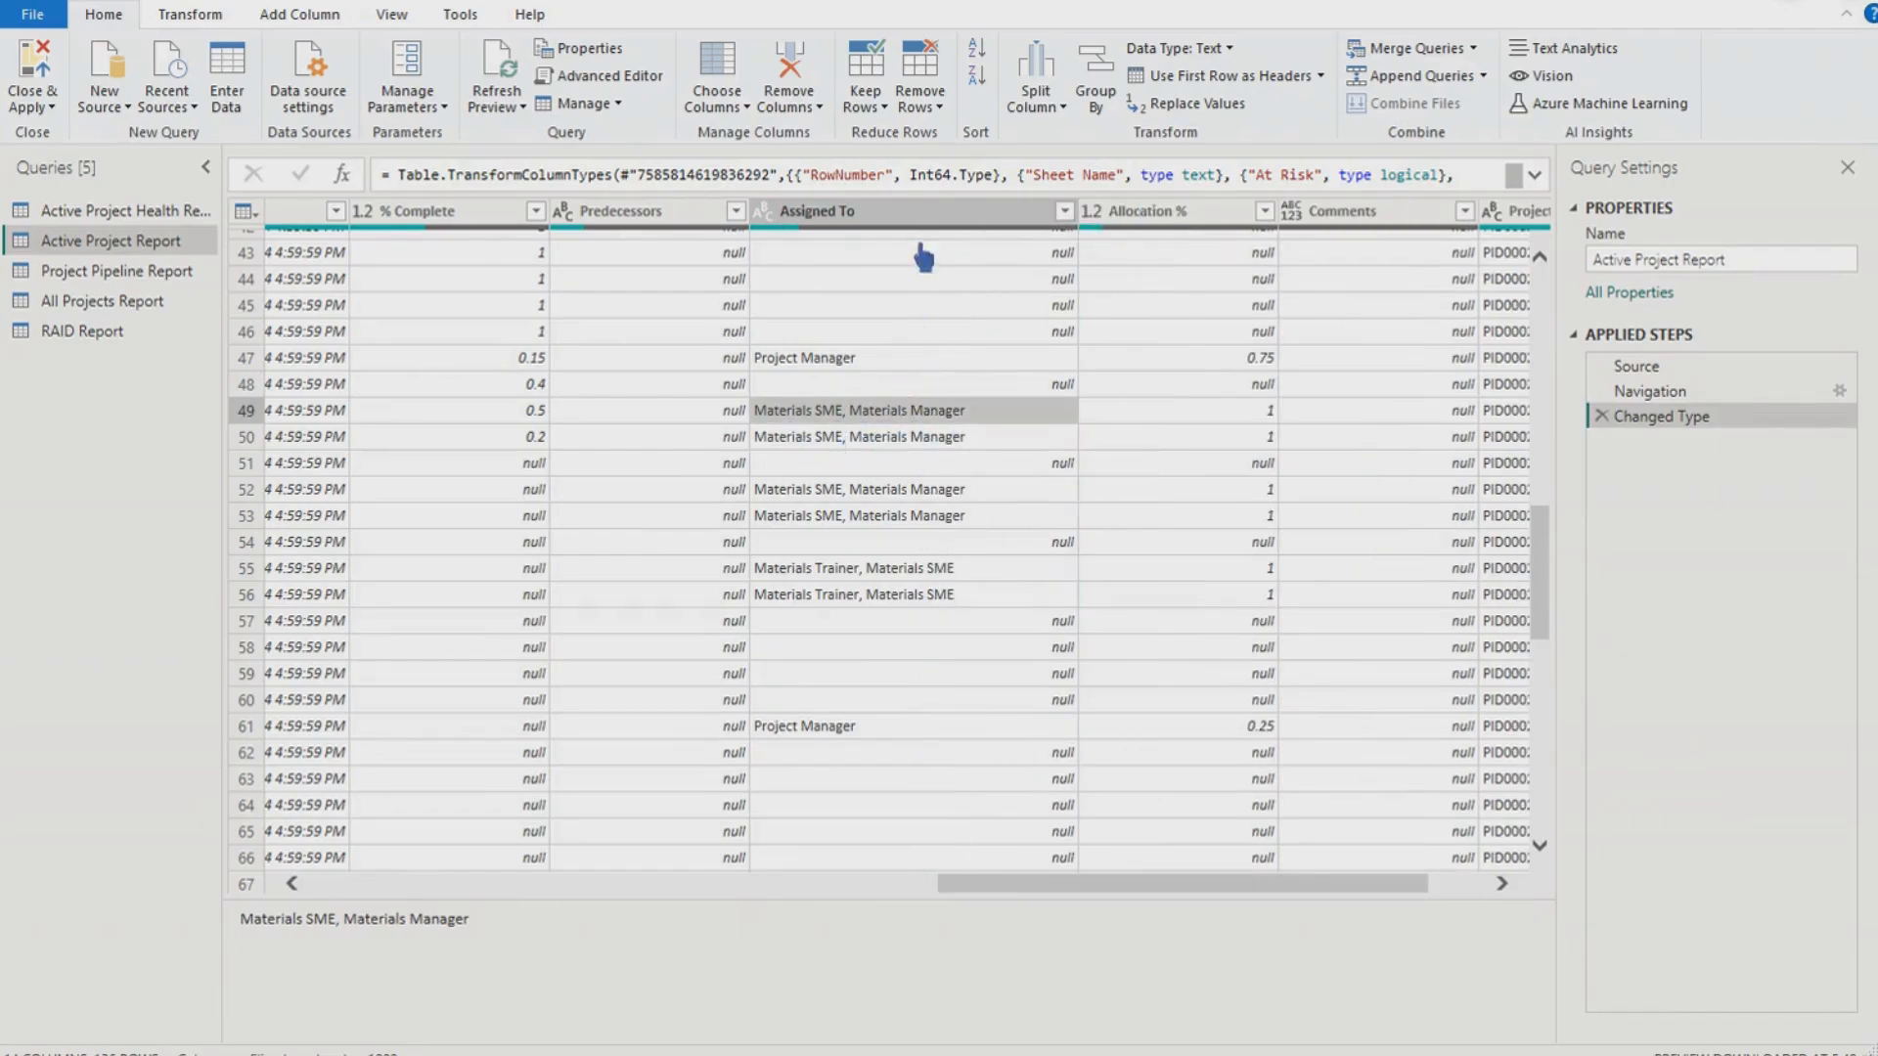
{"action": "left_click", "coordinate": [1068, 107]}
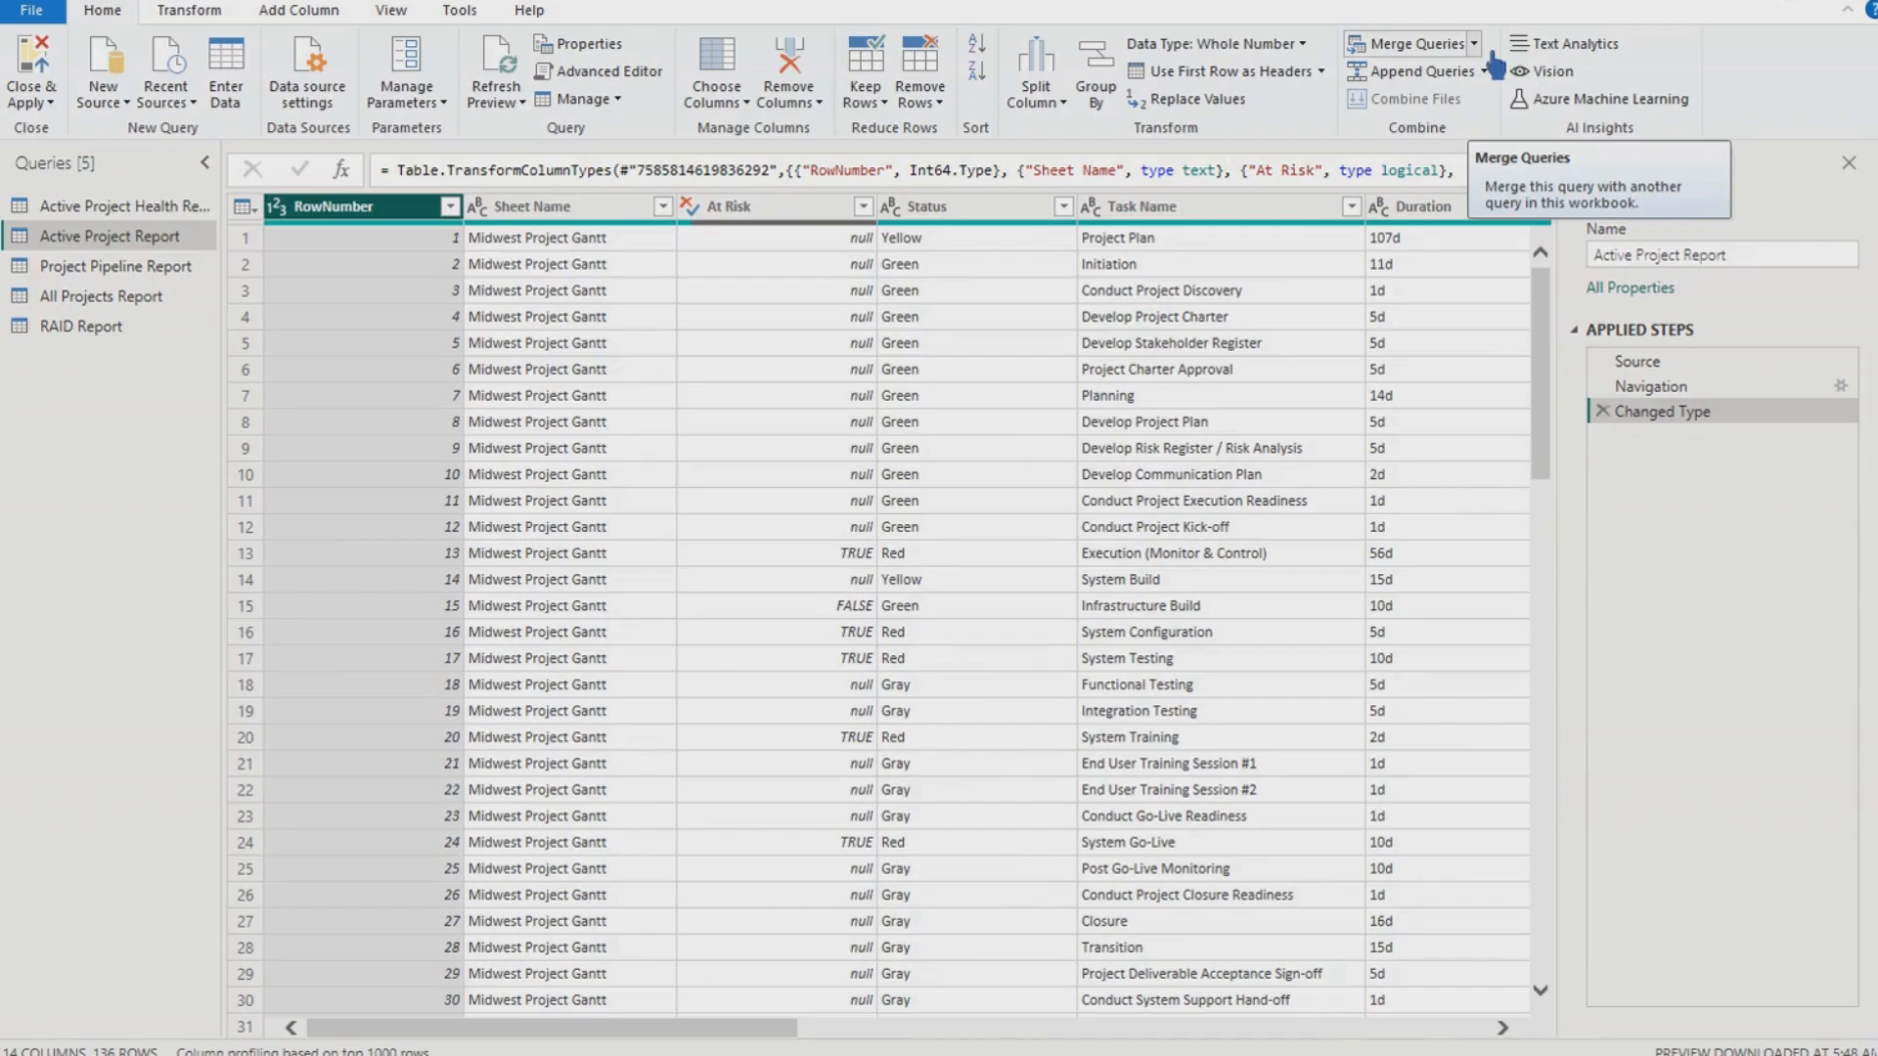
{"action": "left_click", "coordinate": [1475, 45]}
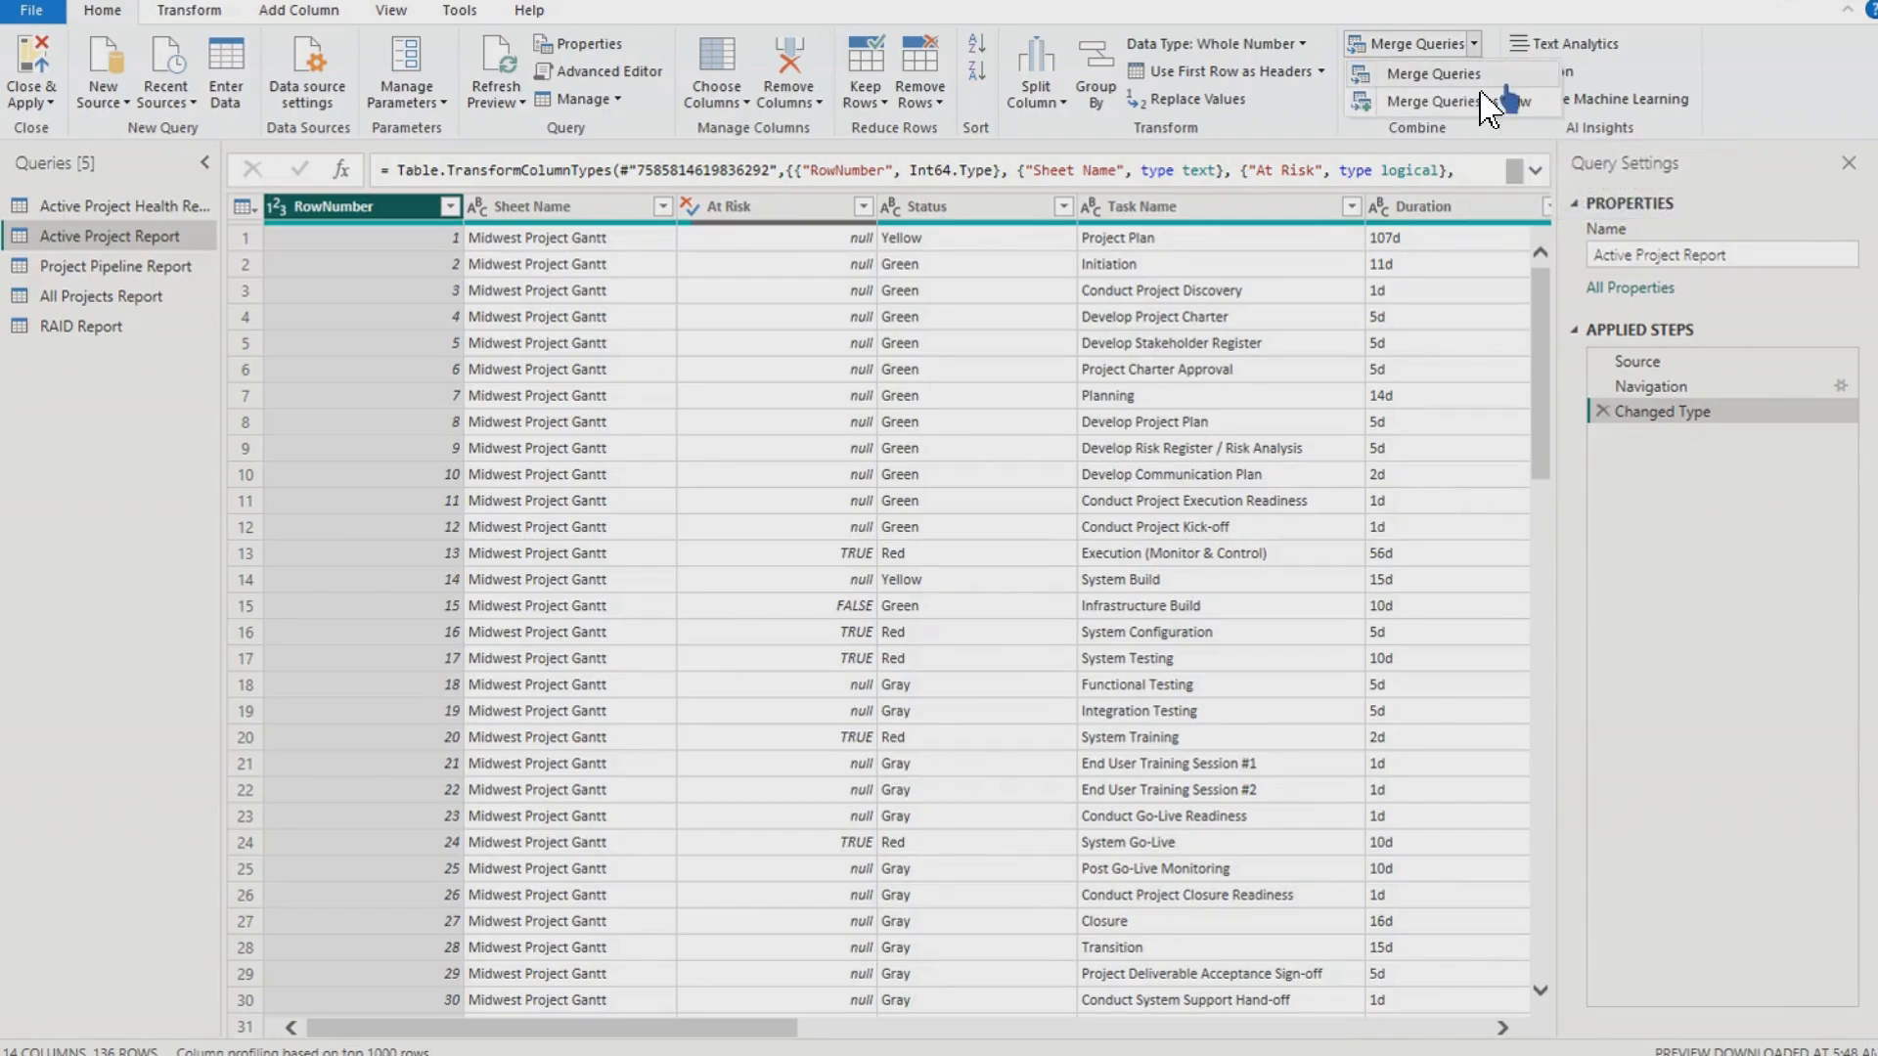
{"action": "left_click", "coordinate": [1529, 84]}
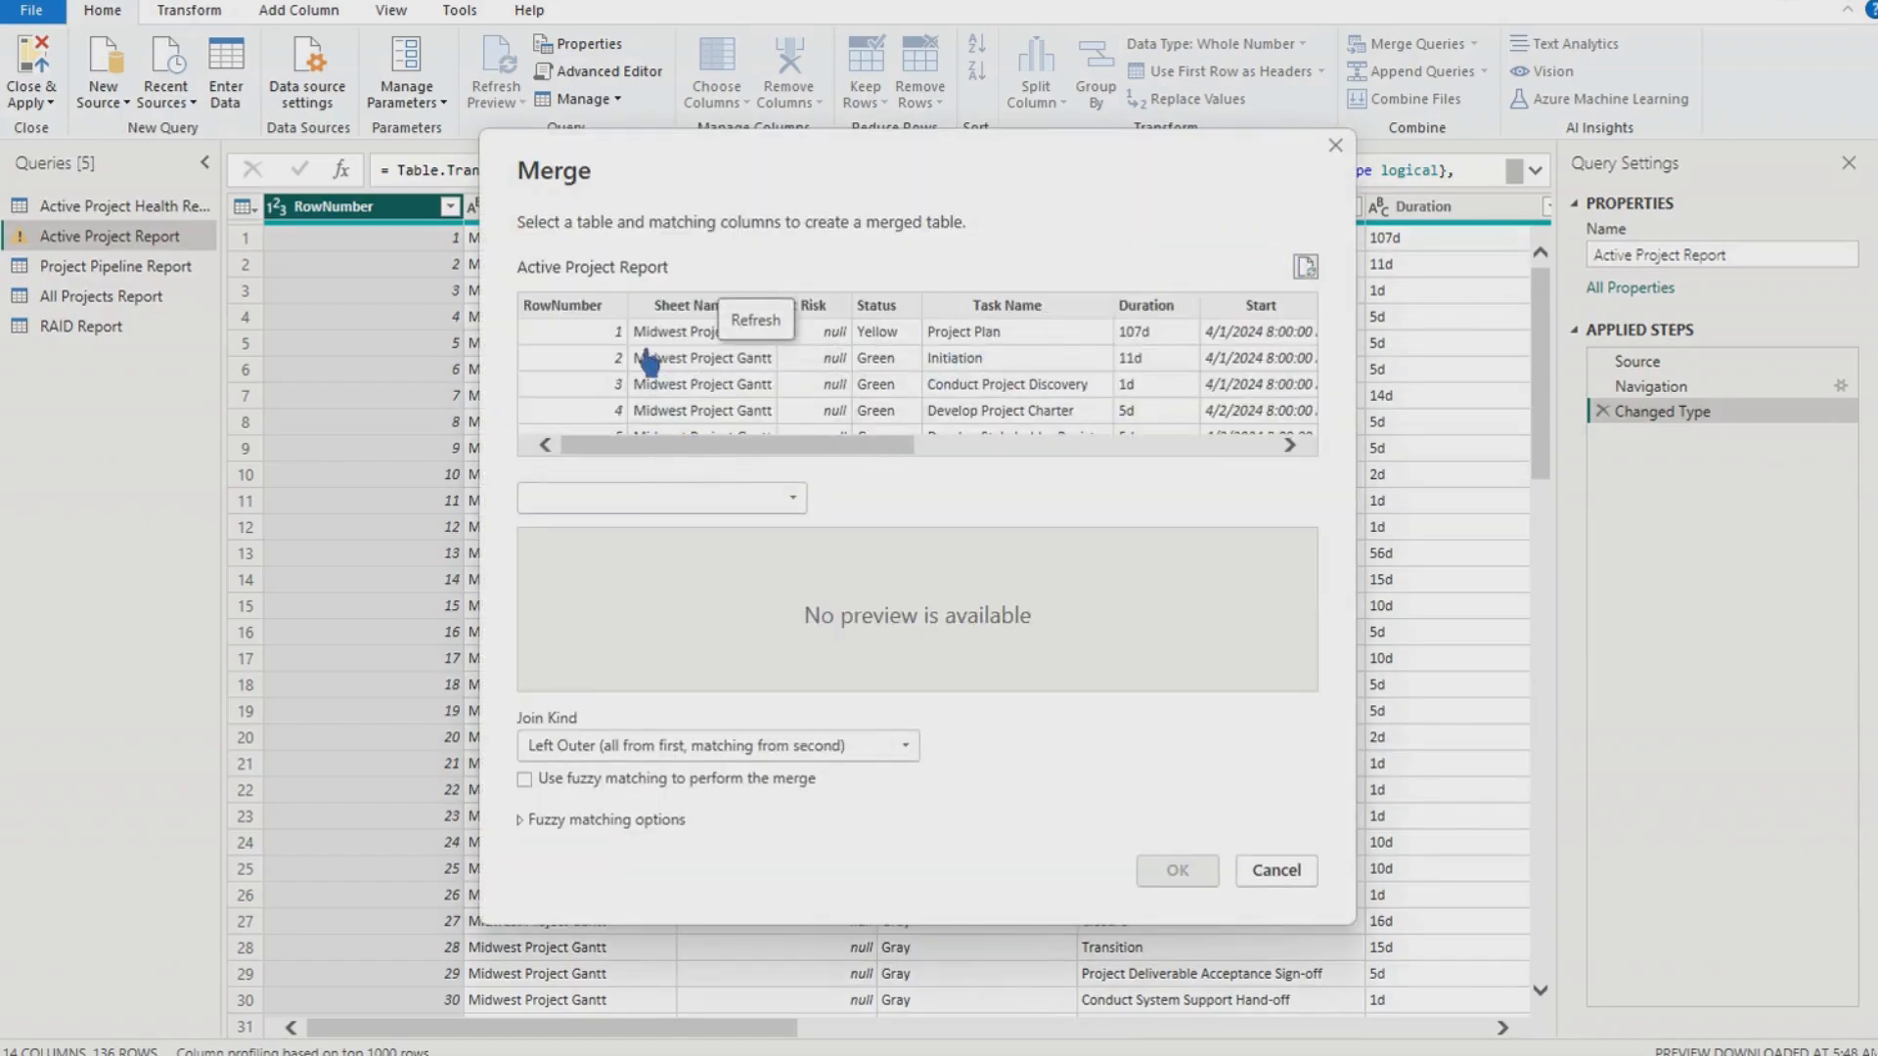
{"action": "left_click_drag", "start_coordinate": [712, 450], "coordinate": [781, 461]}
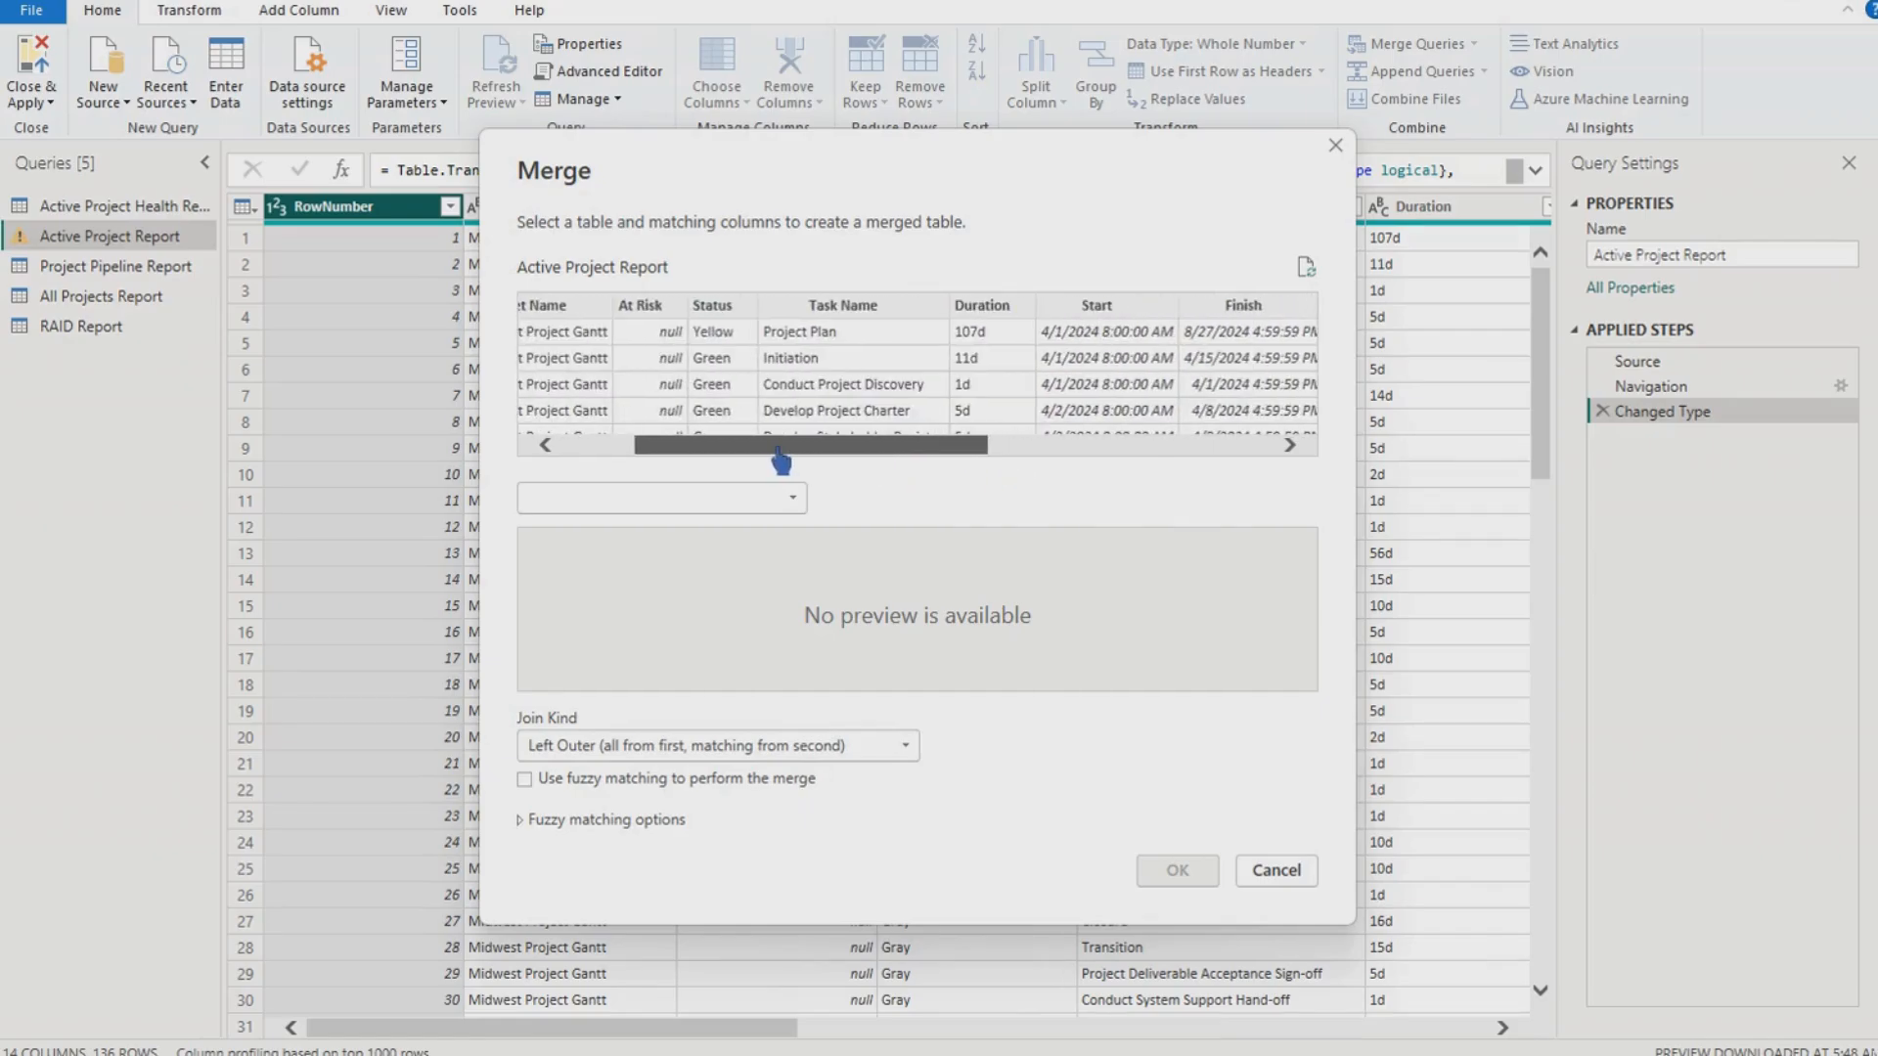
{"action": "left_click", "coordinate": [768, 497]}
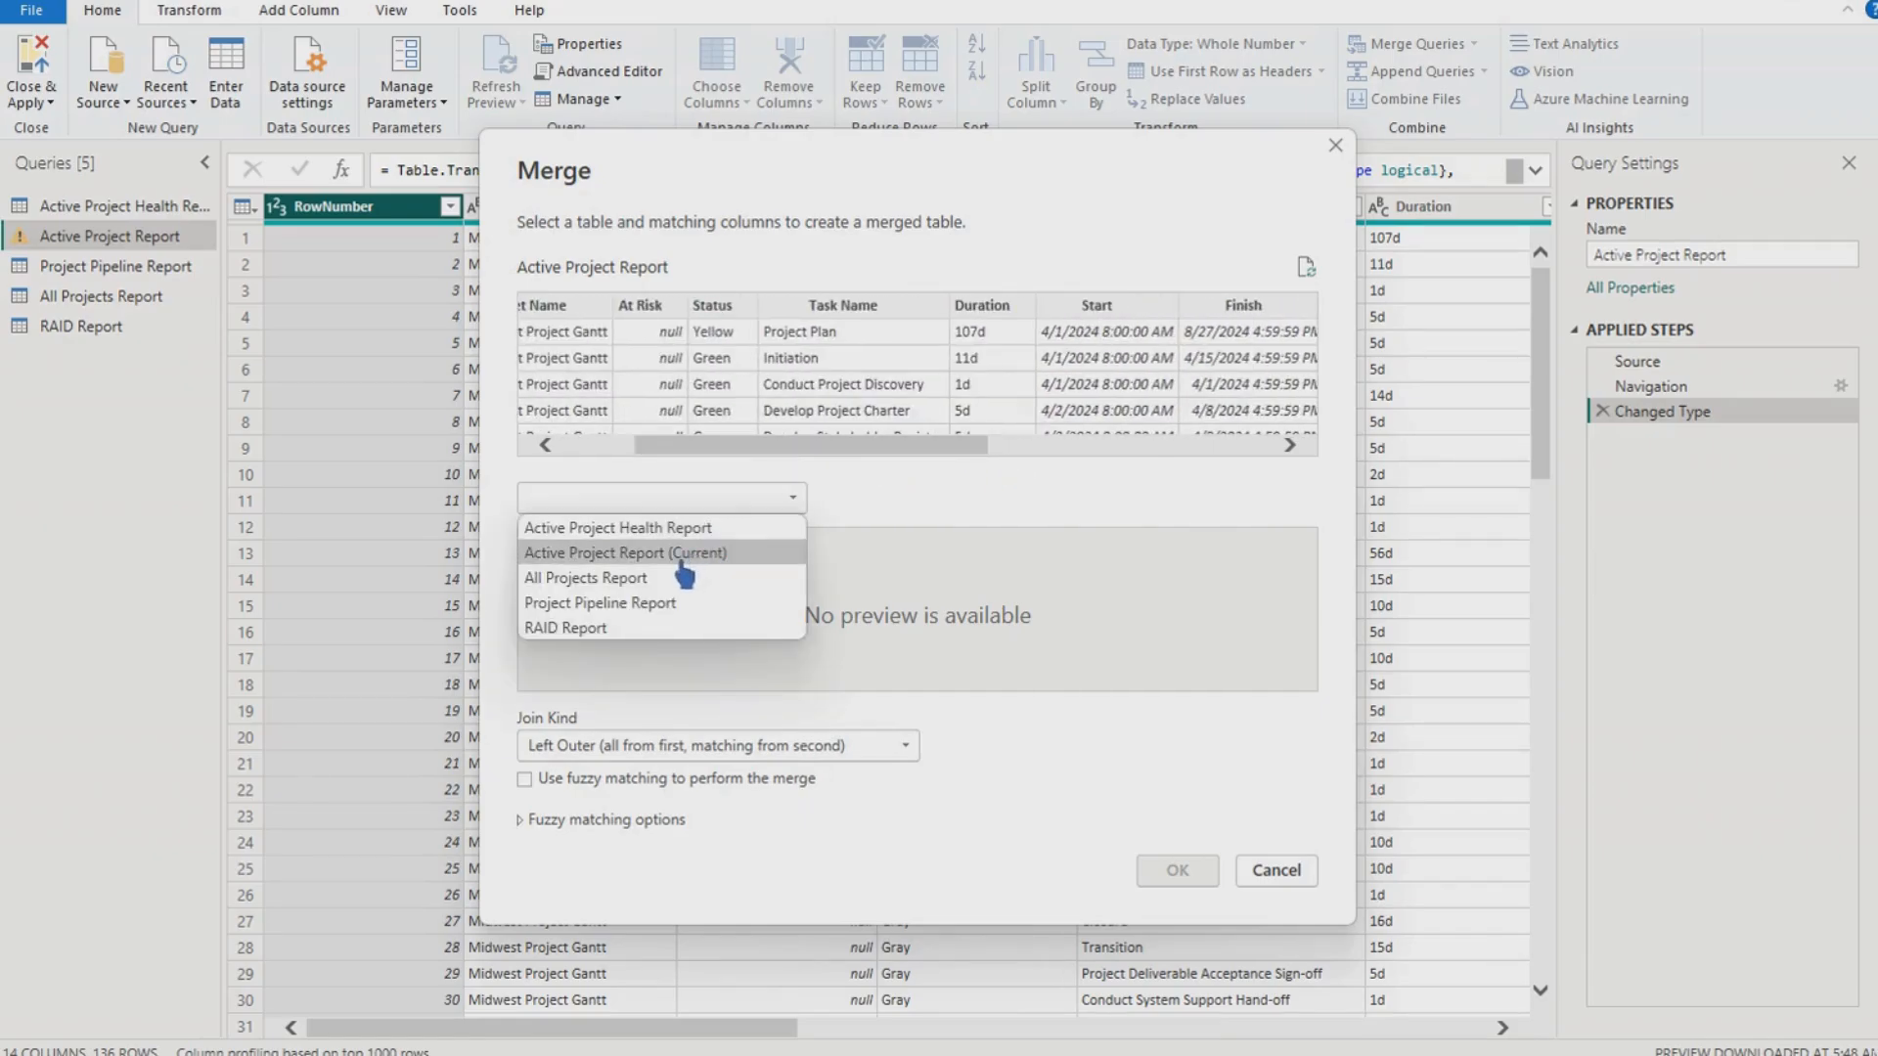
{"action": "left_click", "coordinate": [675, 578]}
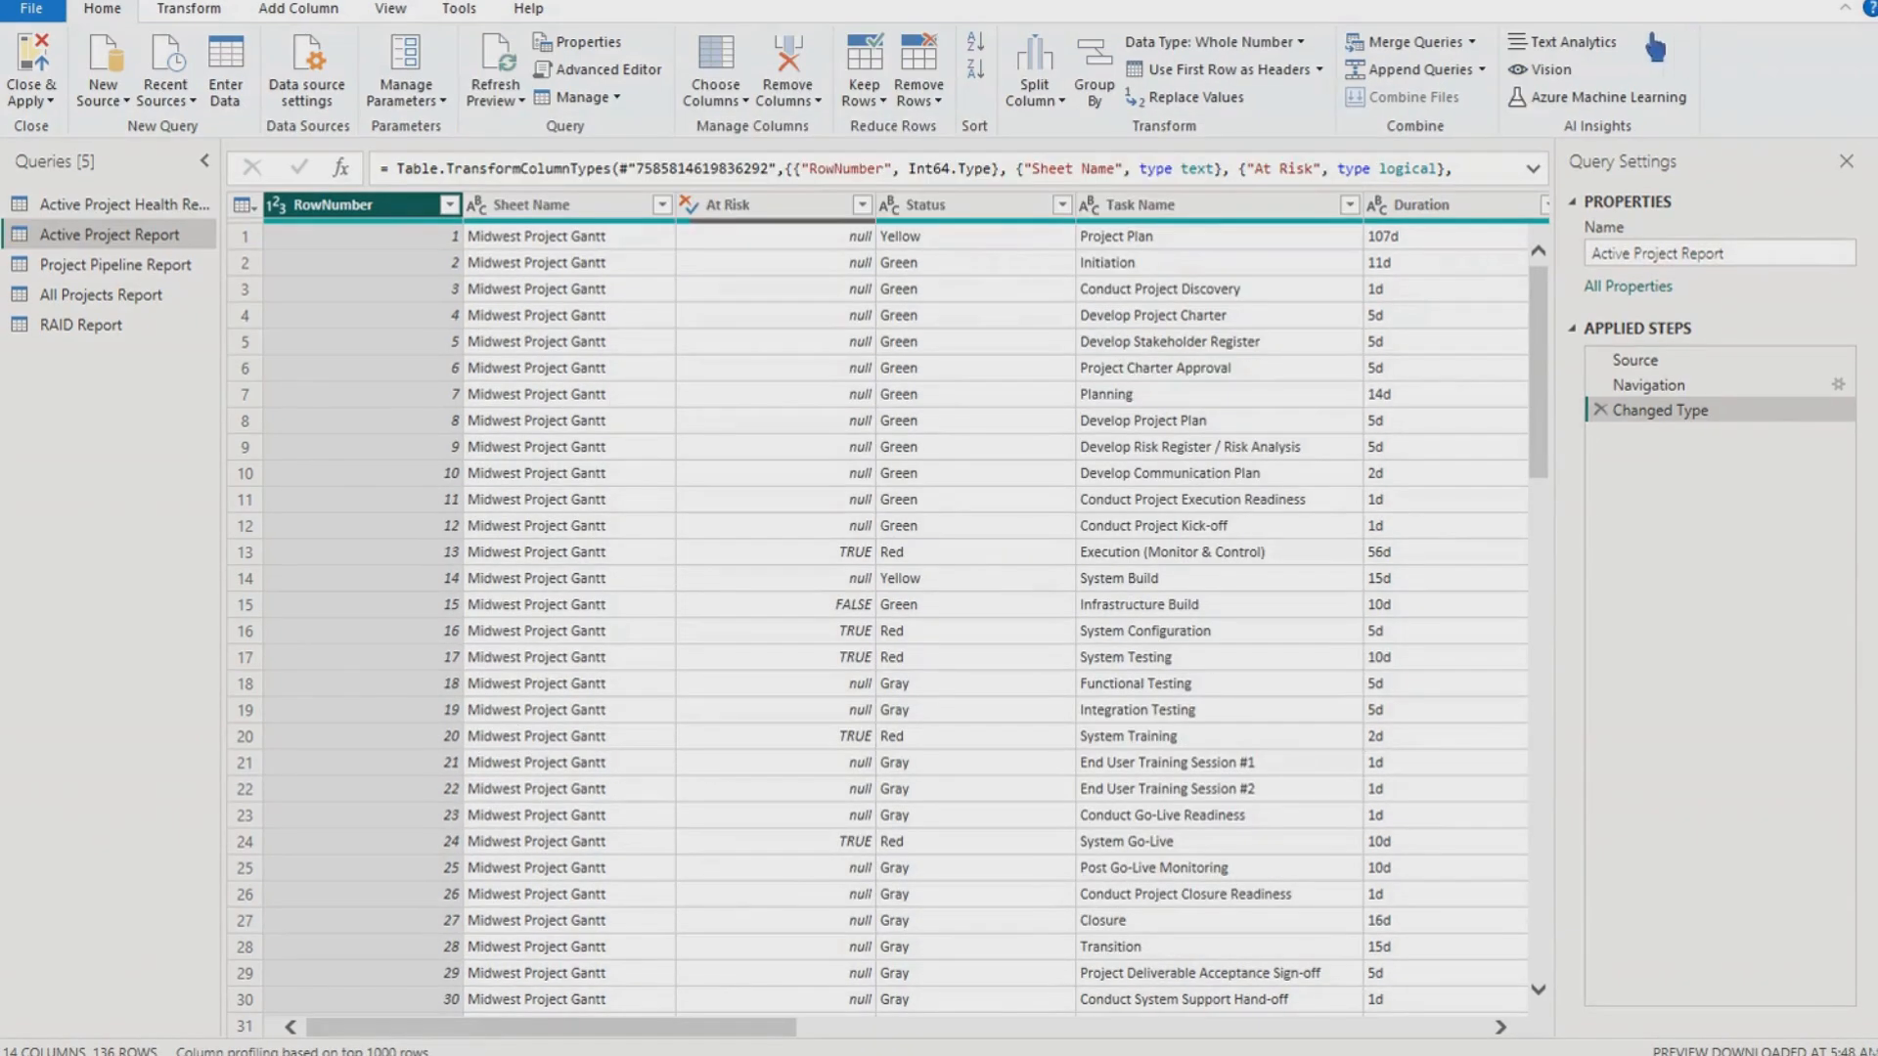
{"action": "left_click", "coordinate": [1484, 71]}
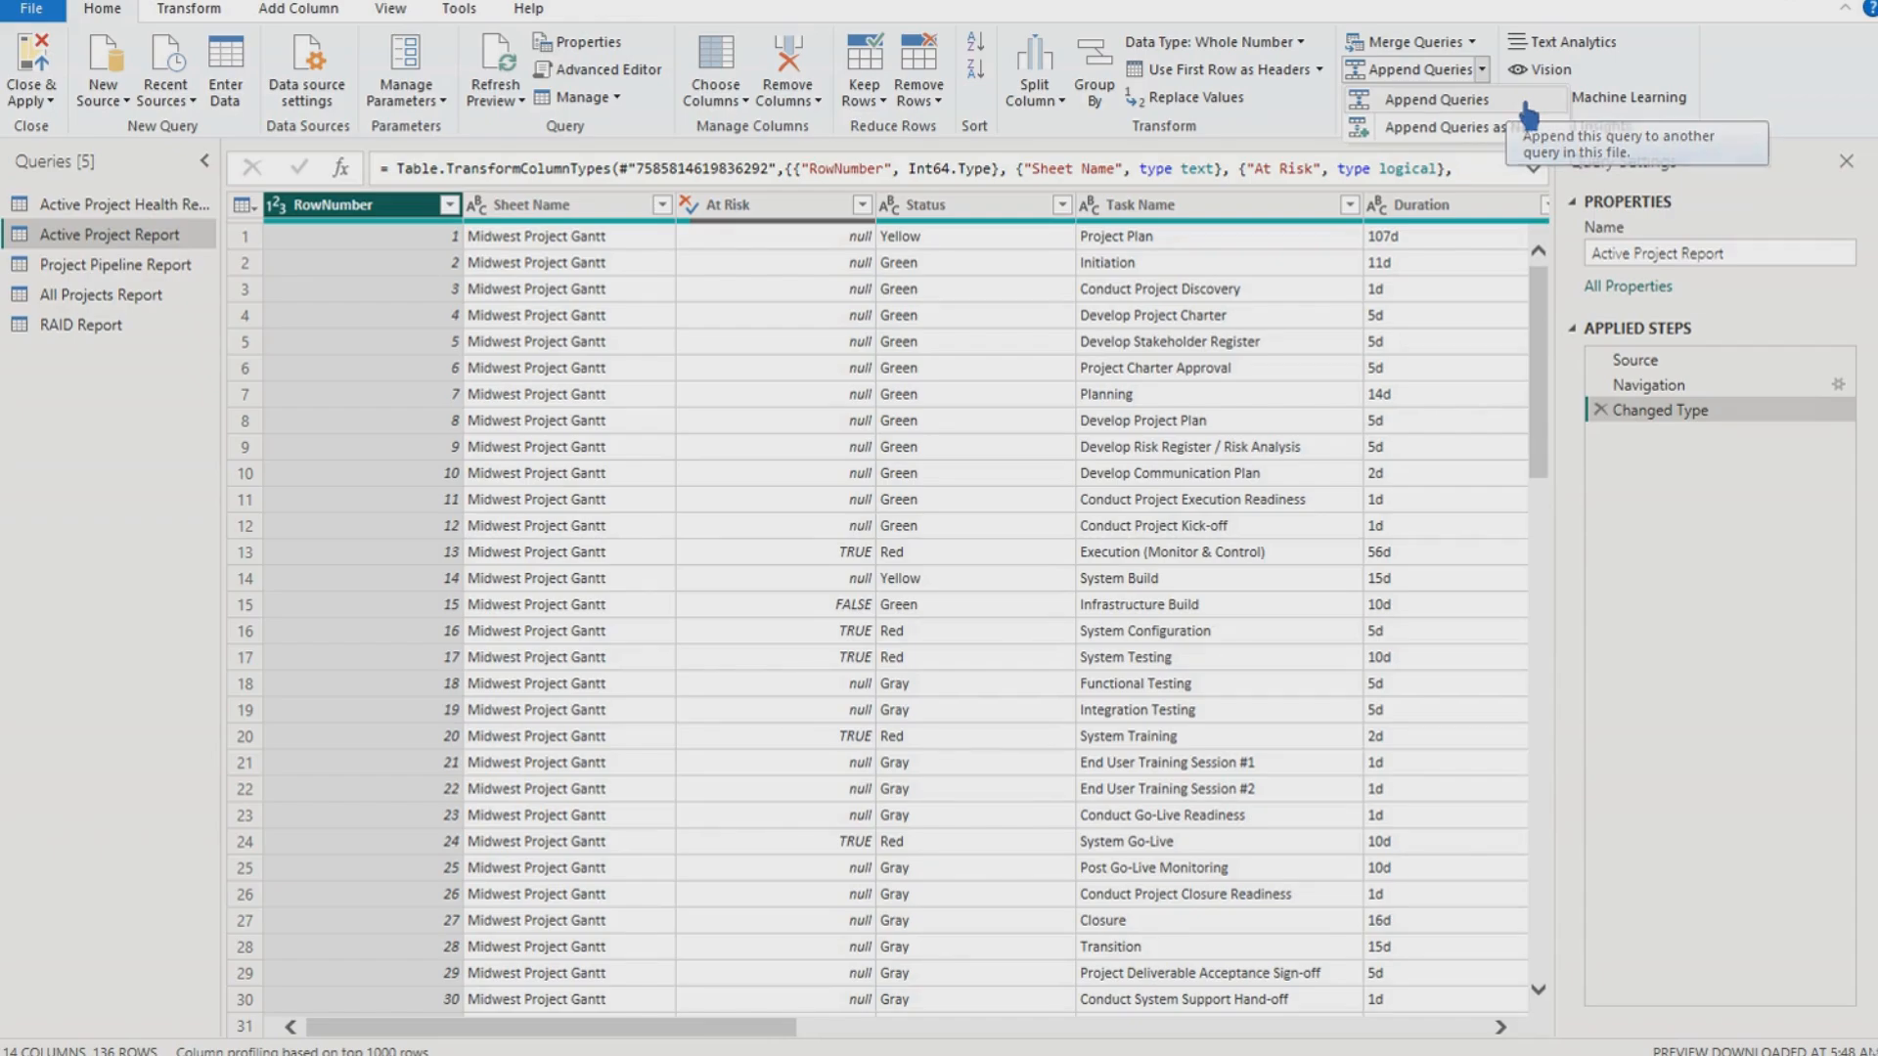
{"action": "left_click", "coordinate": [1435, 101]}
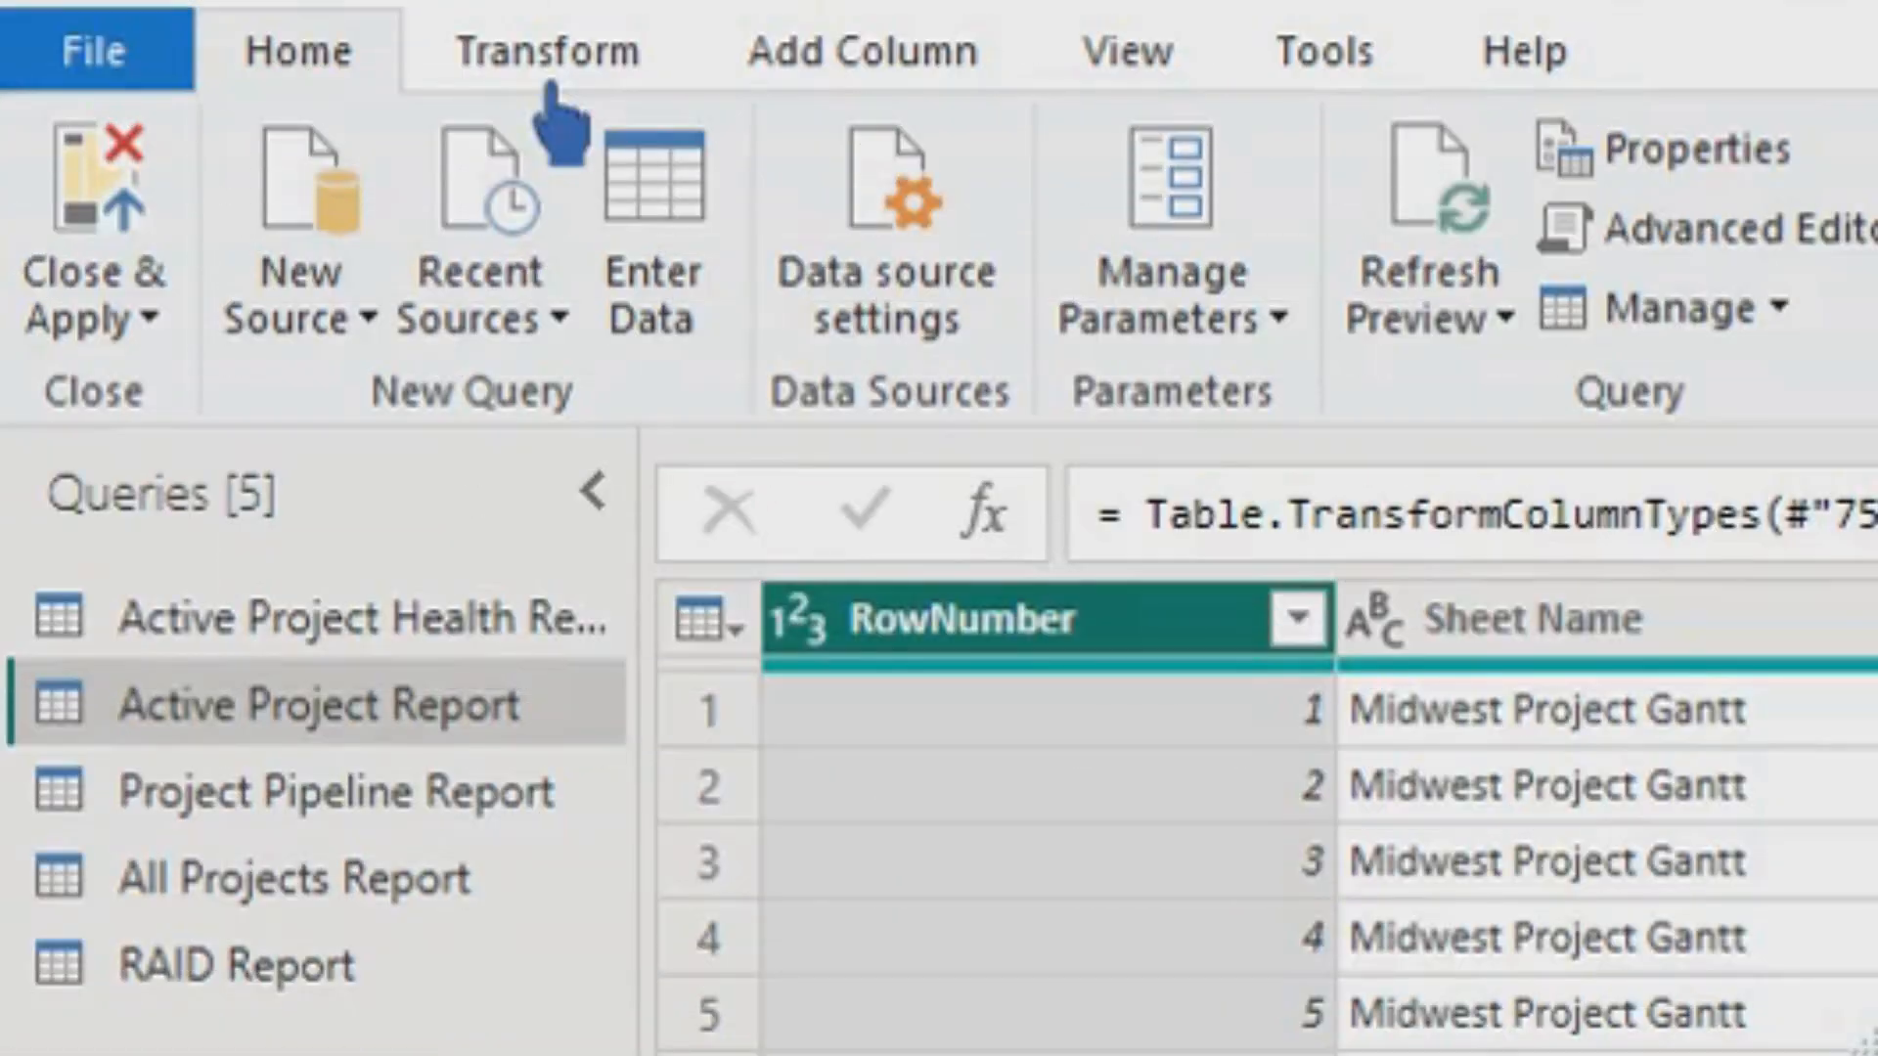
- On the Transform ribbon, list the available data types for the selected Active Project Report column
{"action": "left_click", "coordinate": [616, 76]}
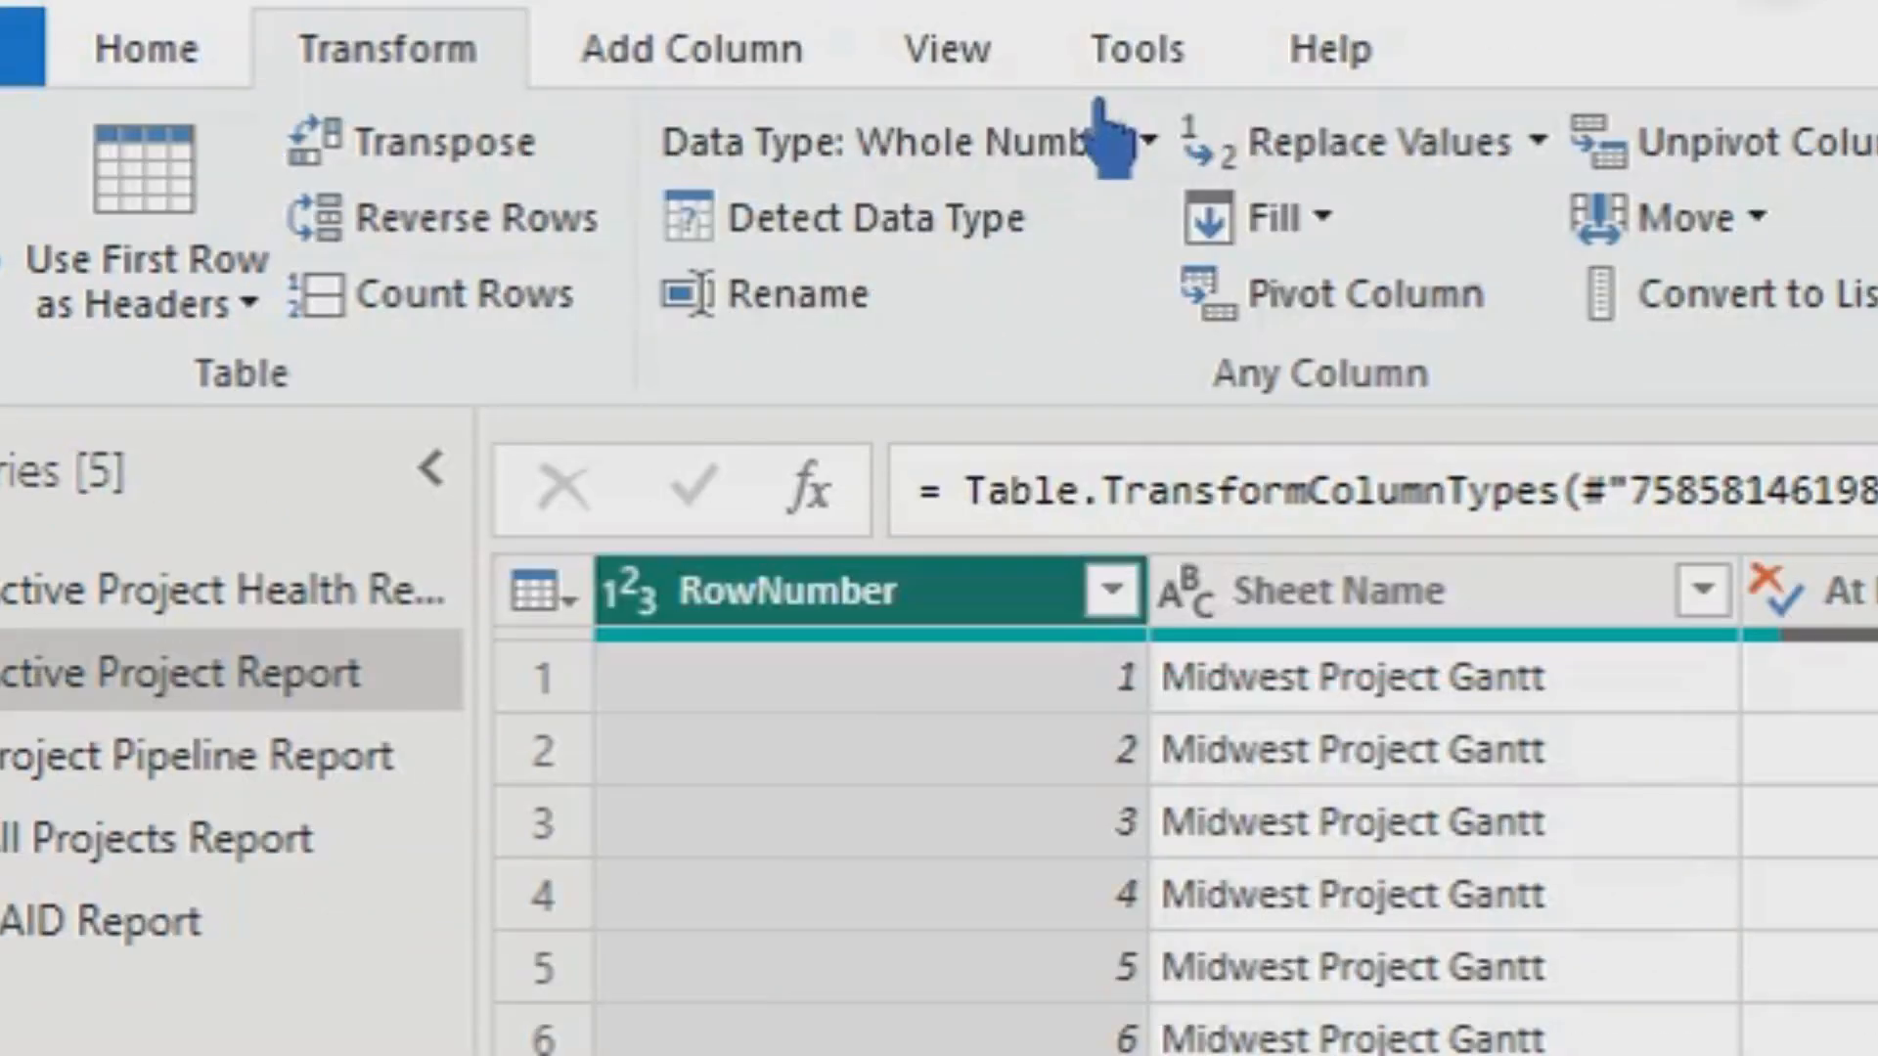
{"action": "left_click", "coordinate": [1178, 168]}
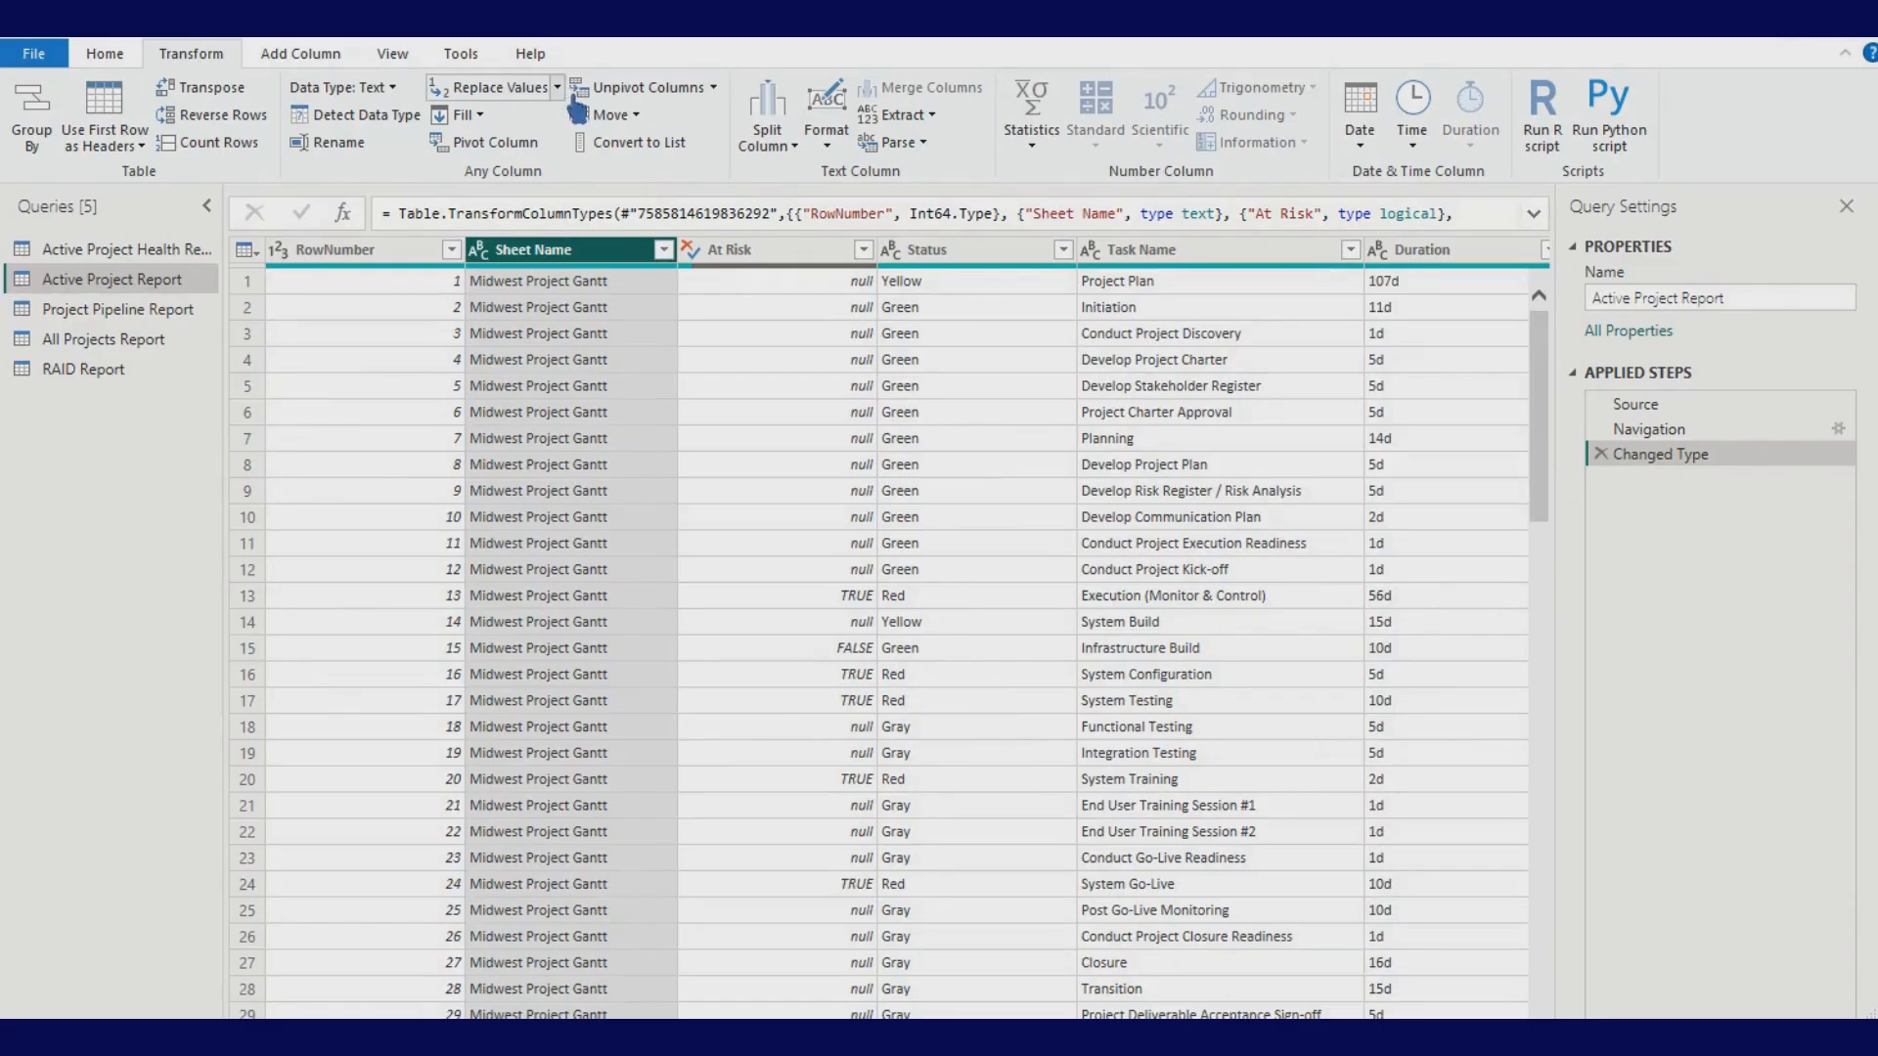
{"action": "left_click", "coordinate": [557, 87]}
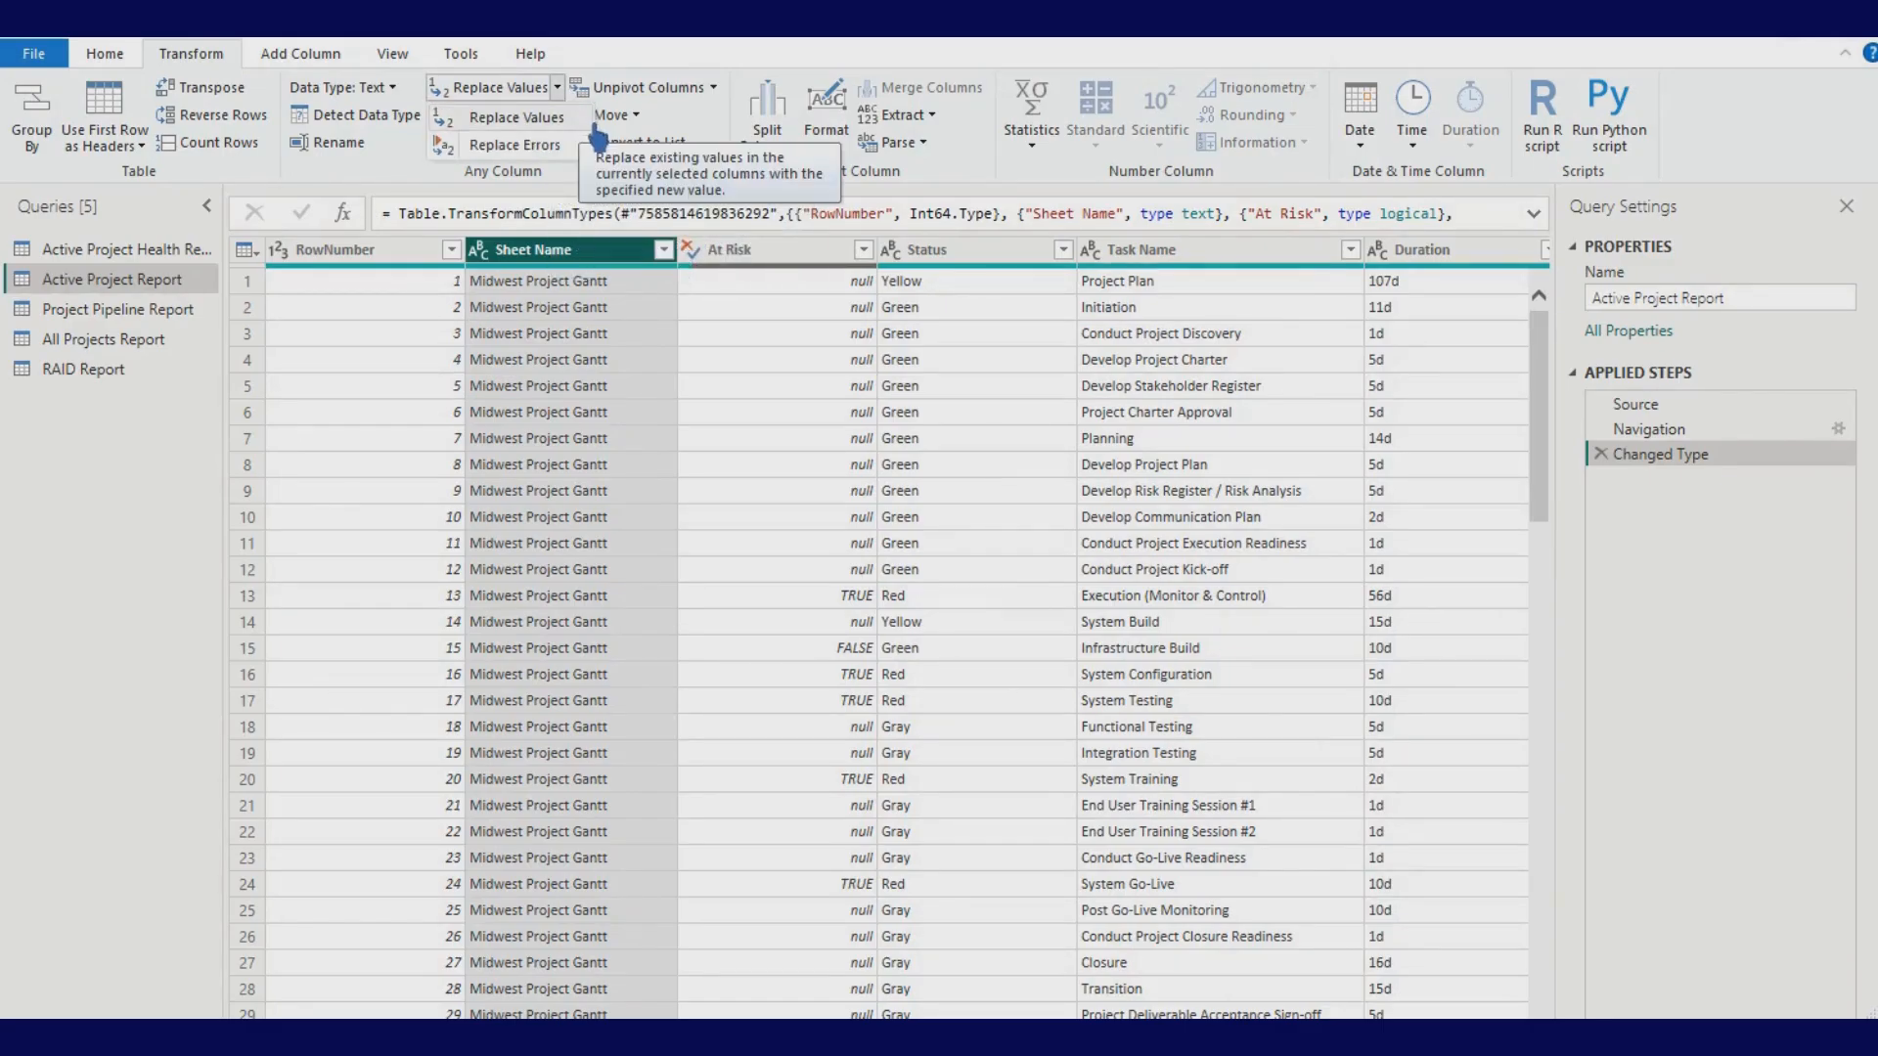
{"action": "left_click", "coordinate": [577, 119]}
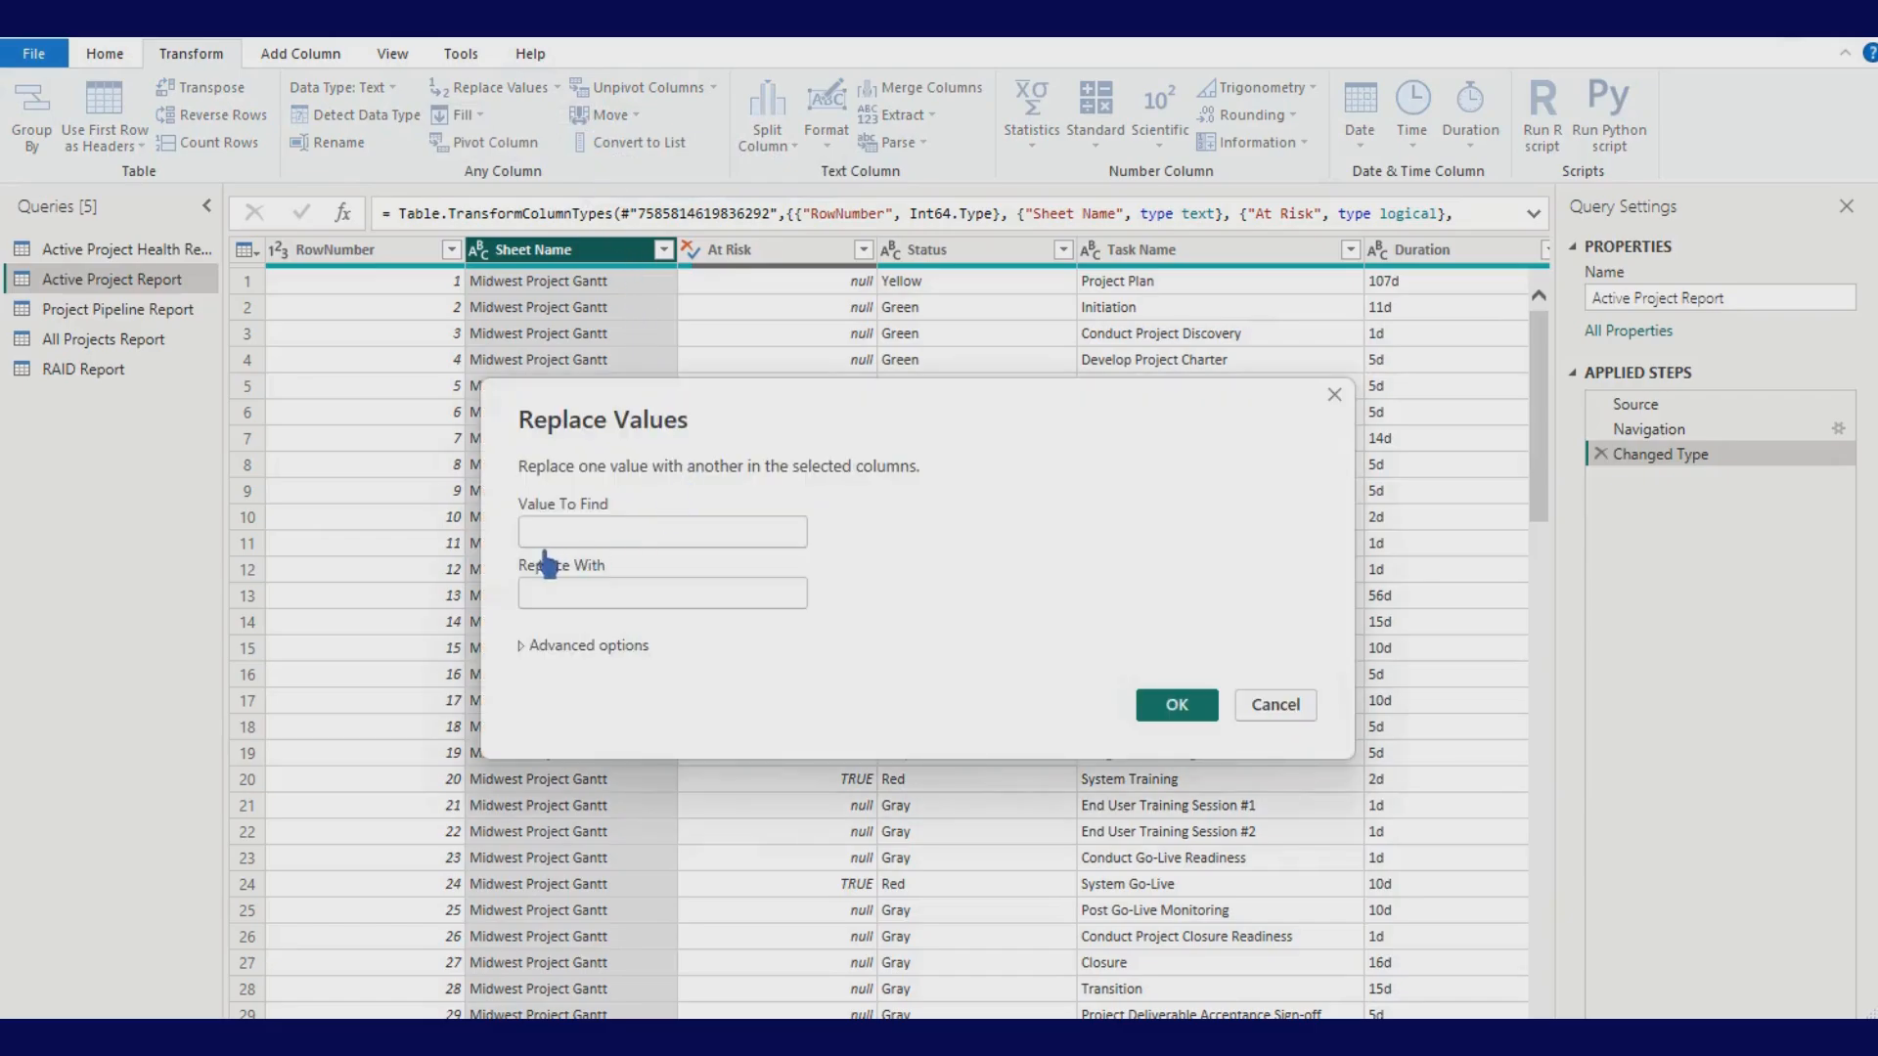
{"action": "left_click", "coordinate": [585, 606]}
{"action": "left_click", "coordinate": [1274, 706]}
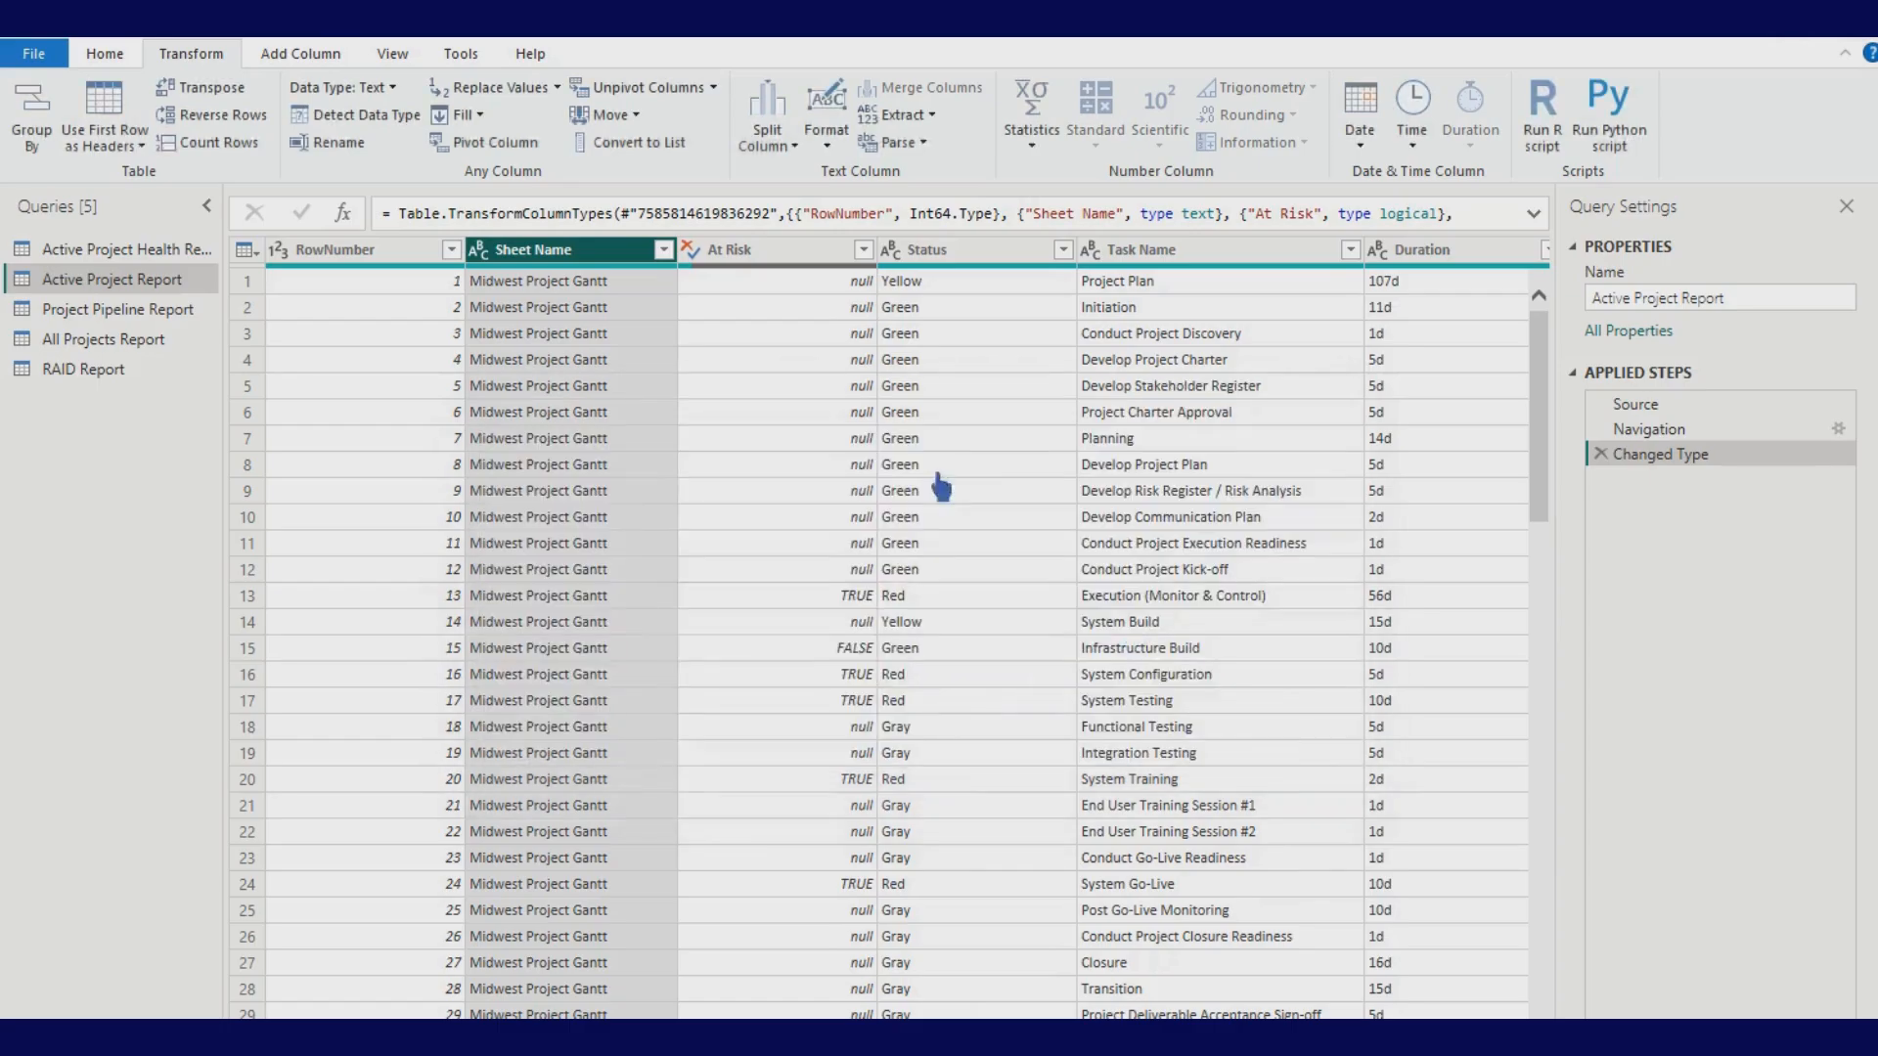
{"action": "left_click", "coordinate": [557, 87]}
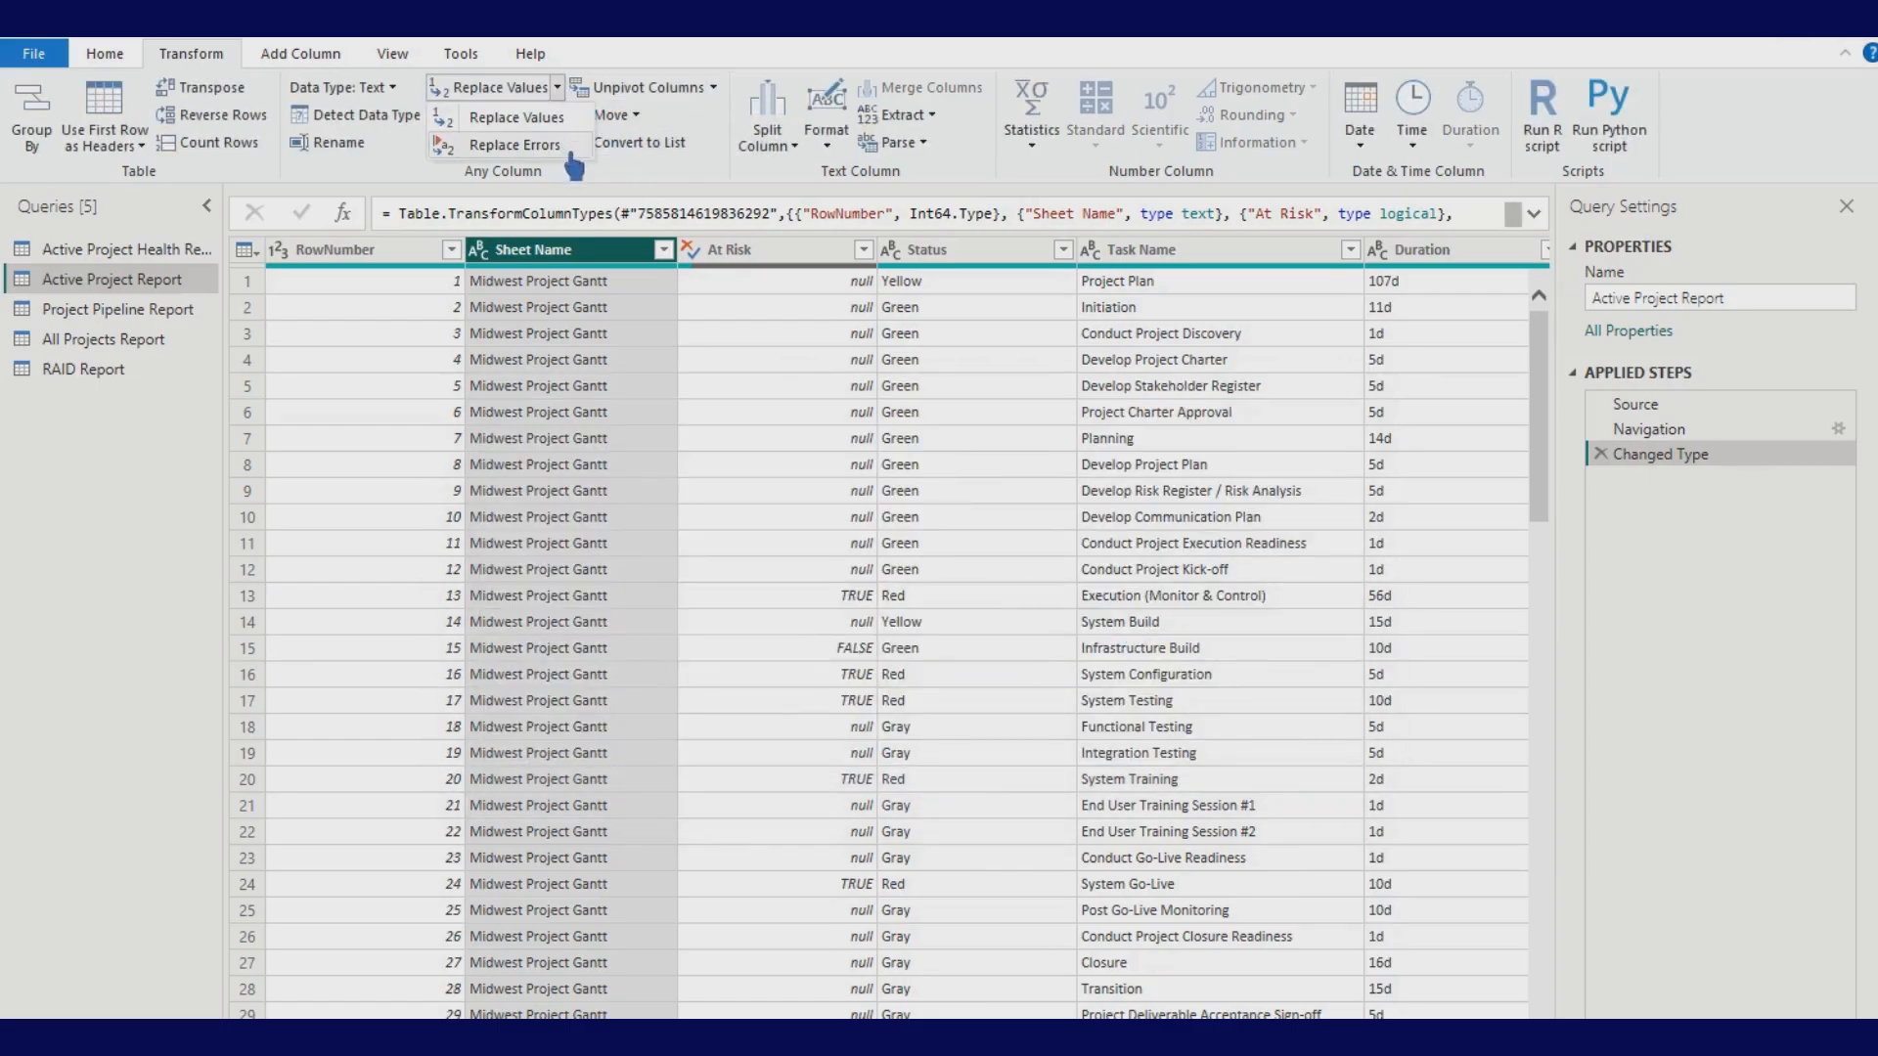
{"action": "left_click", "coordinate": [548, 144]}
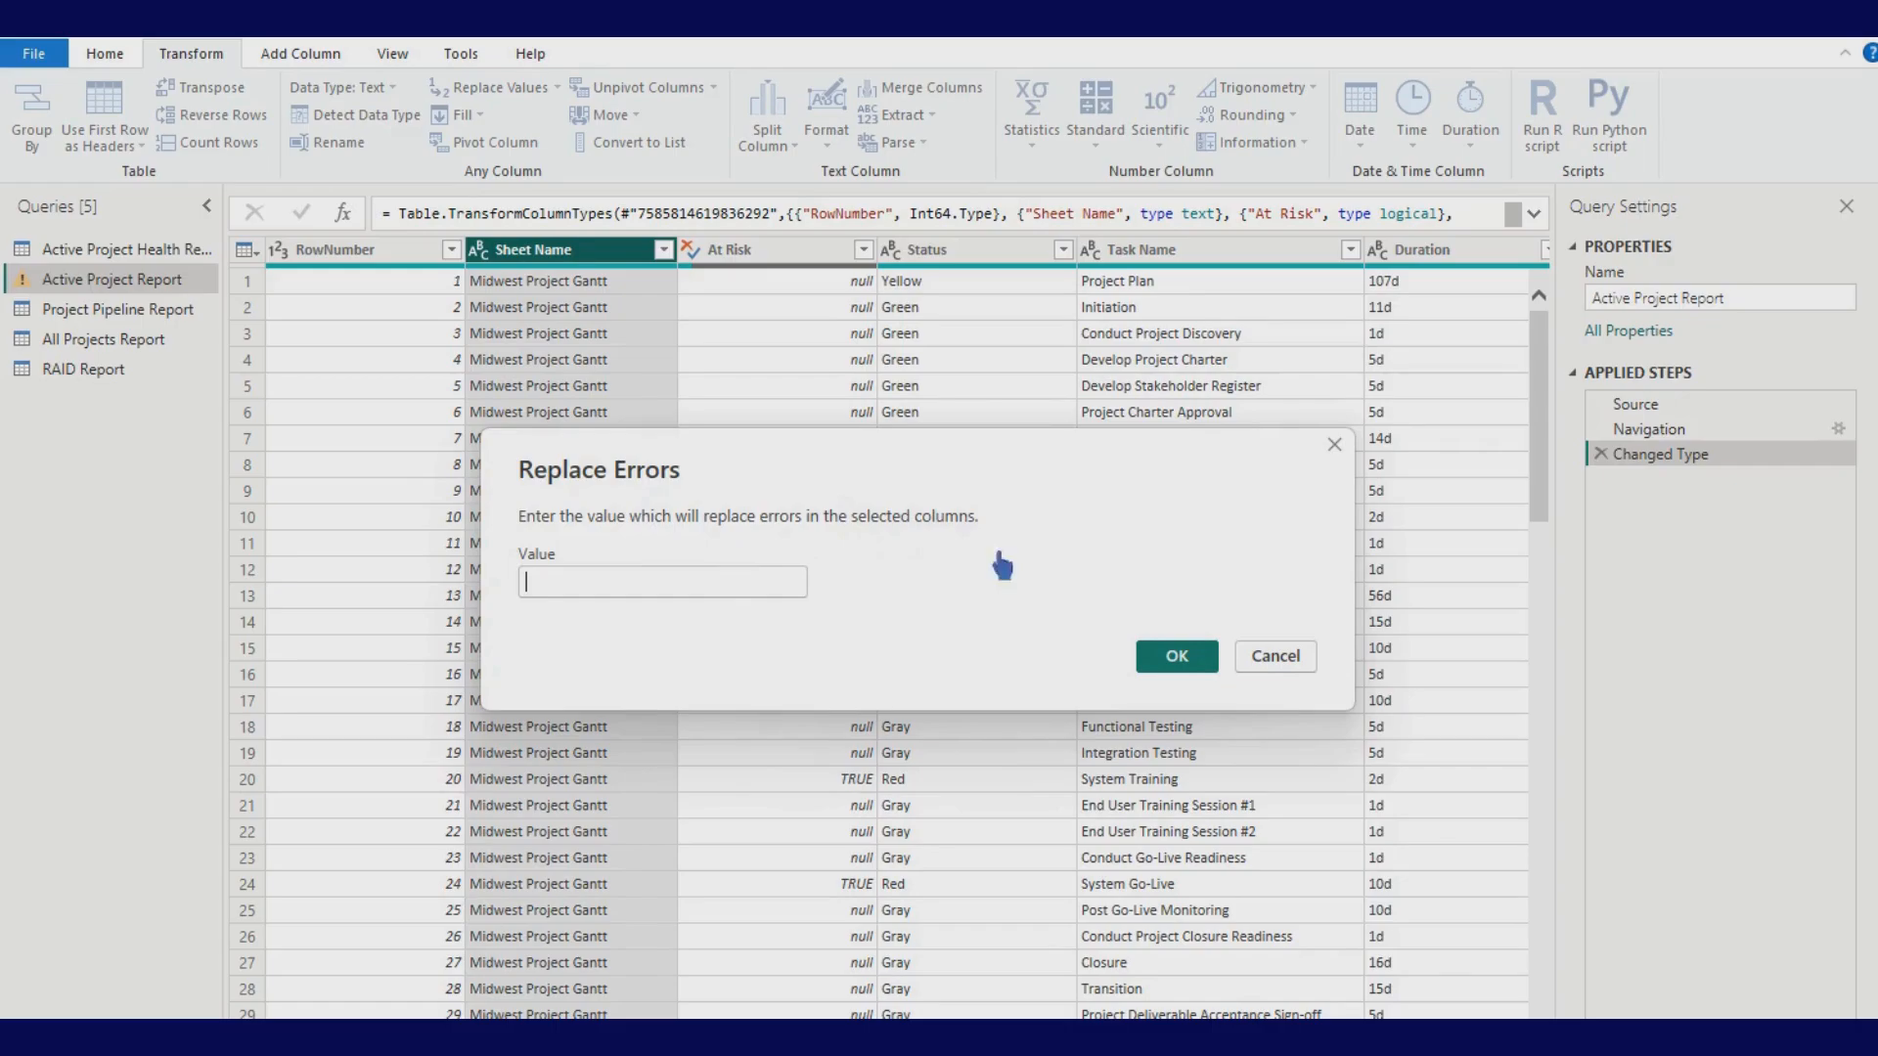
{"action": "left_click", "coordinate": [1278, 667]}
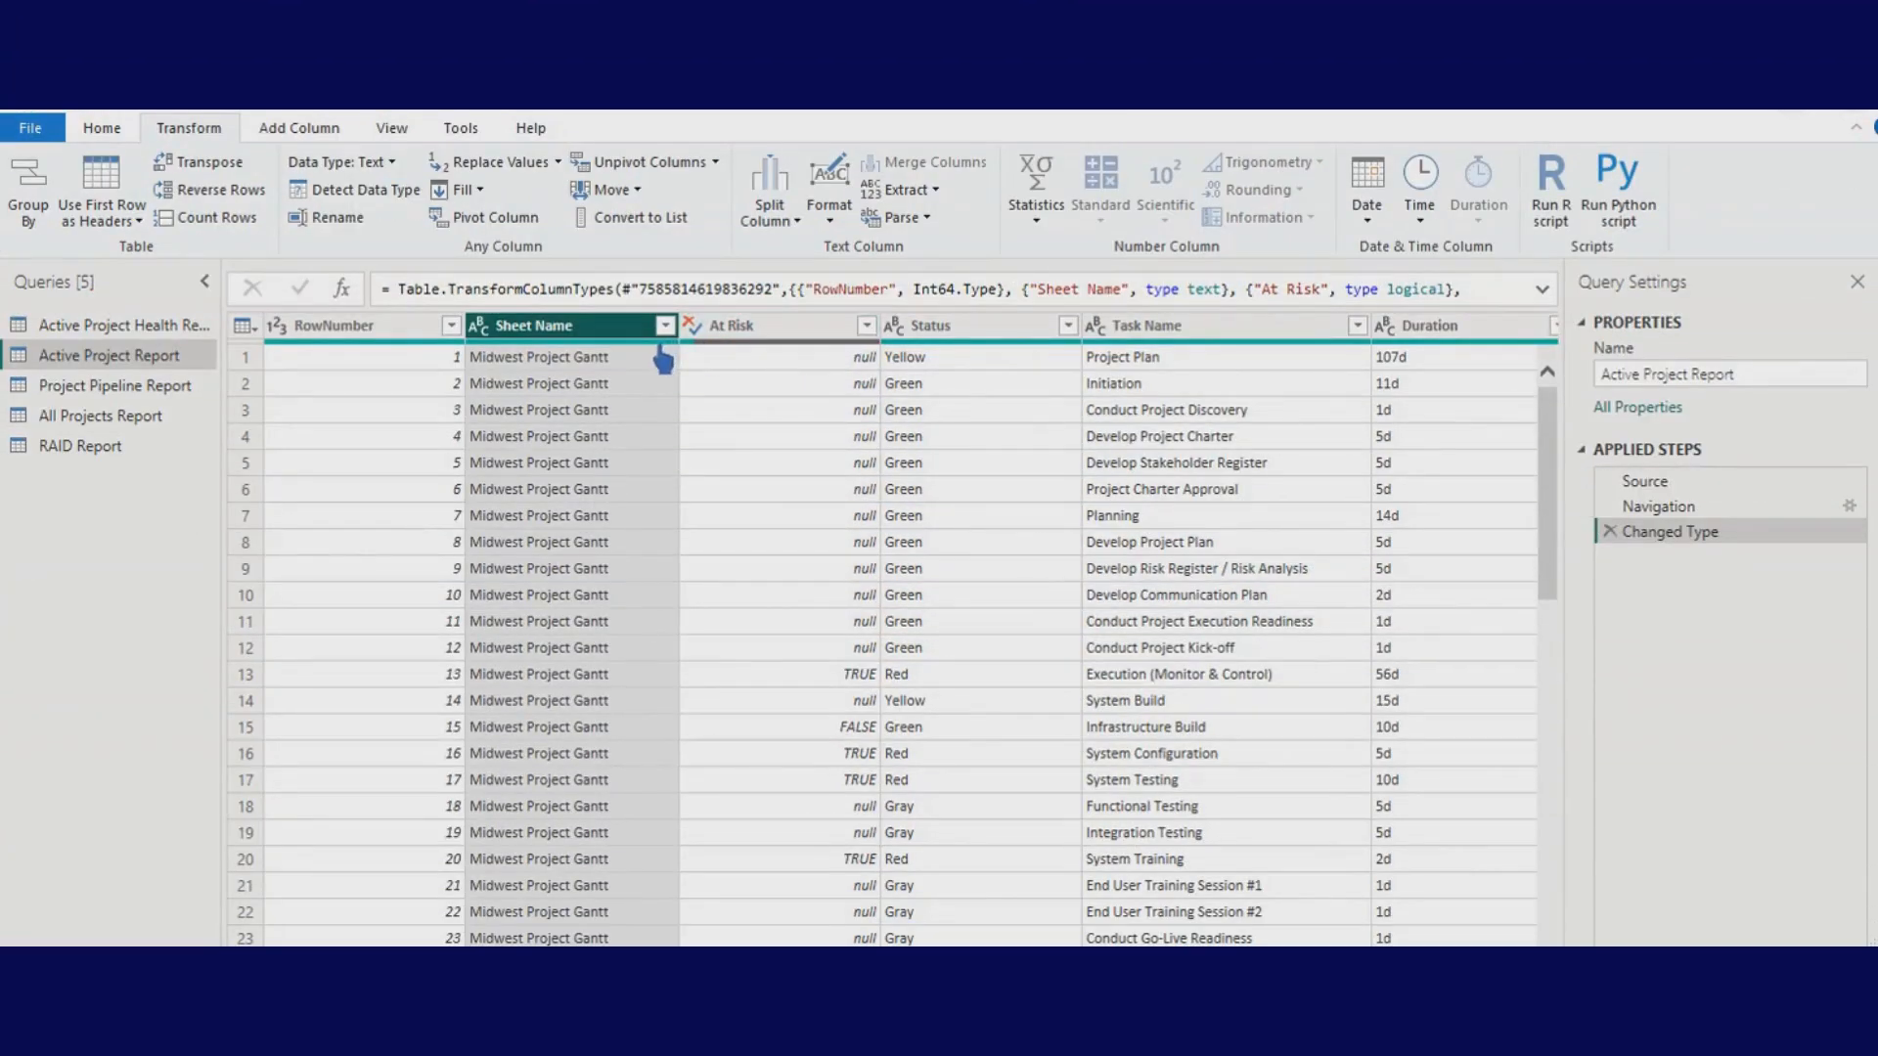
{"action": "left_click", "coordinate": [830, 220]}
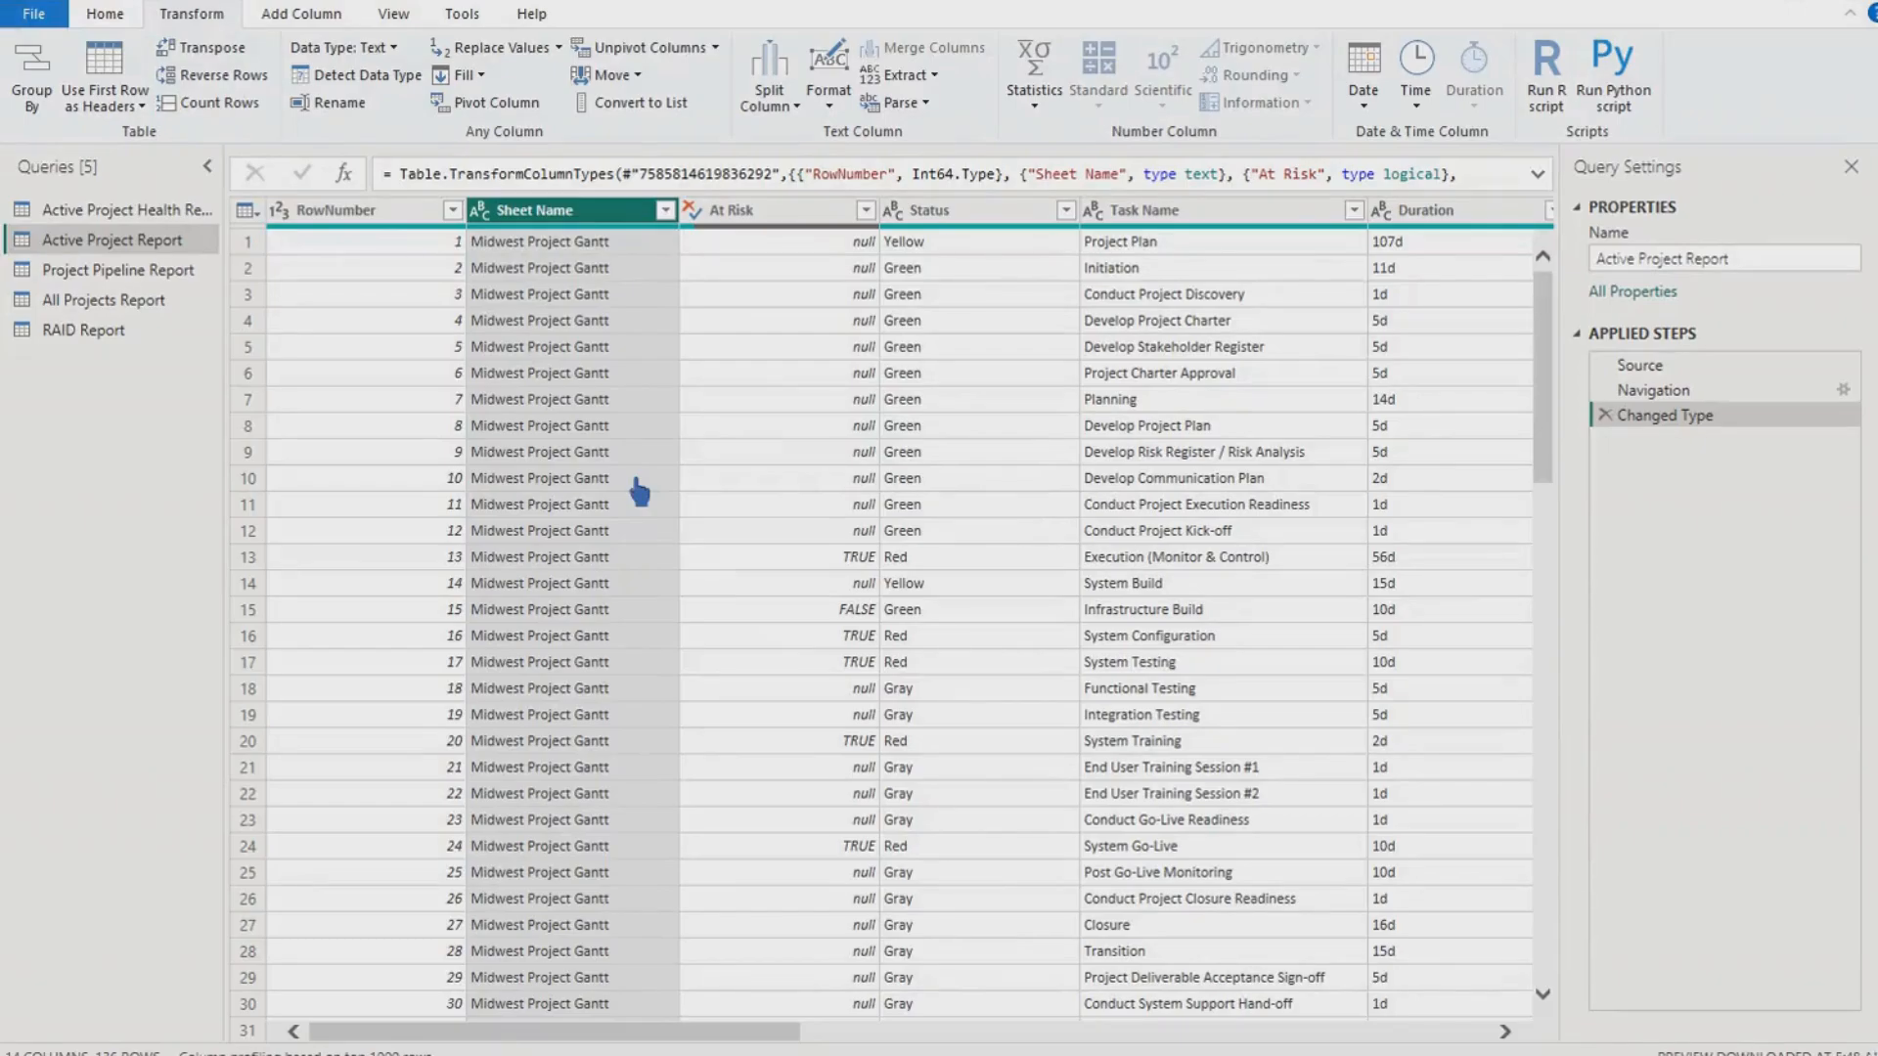
{"action": "left_click", "coordinate": [929, 211], "text": "ctrl"}
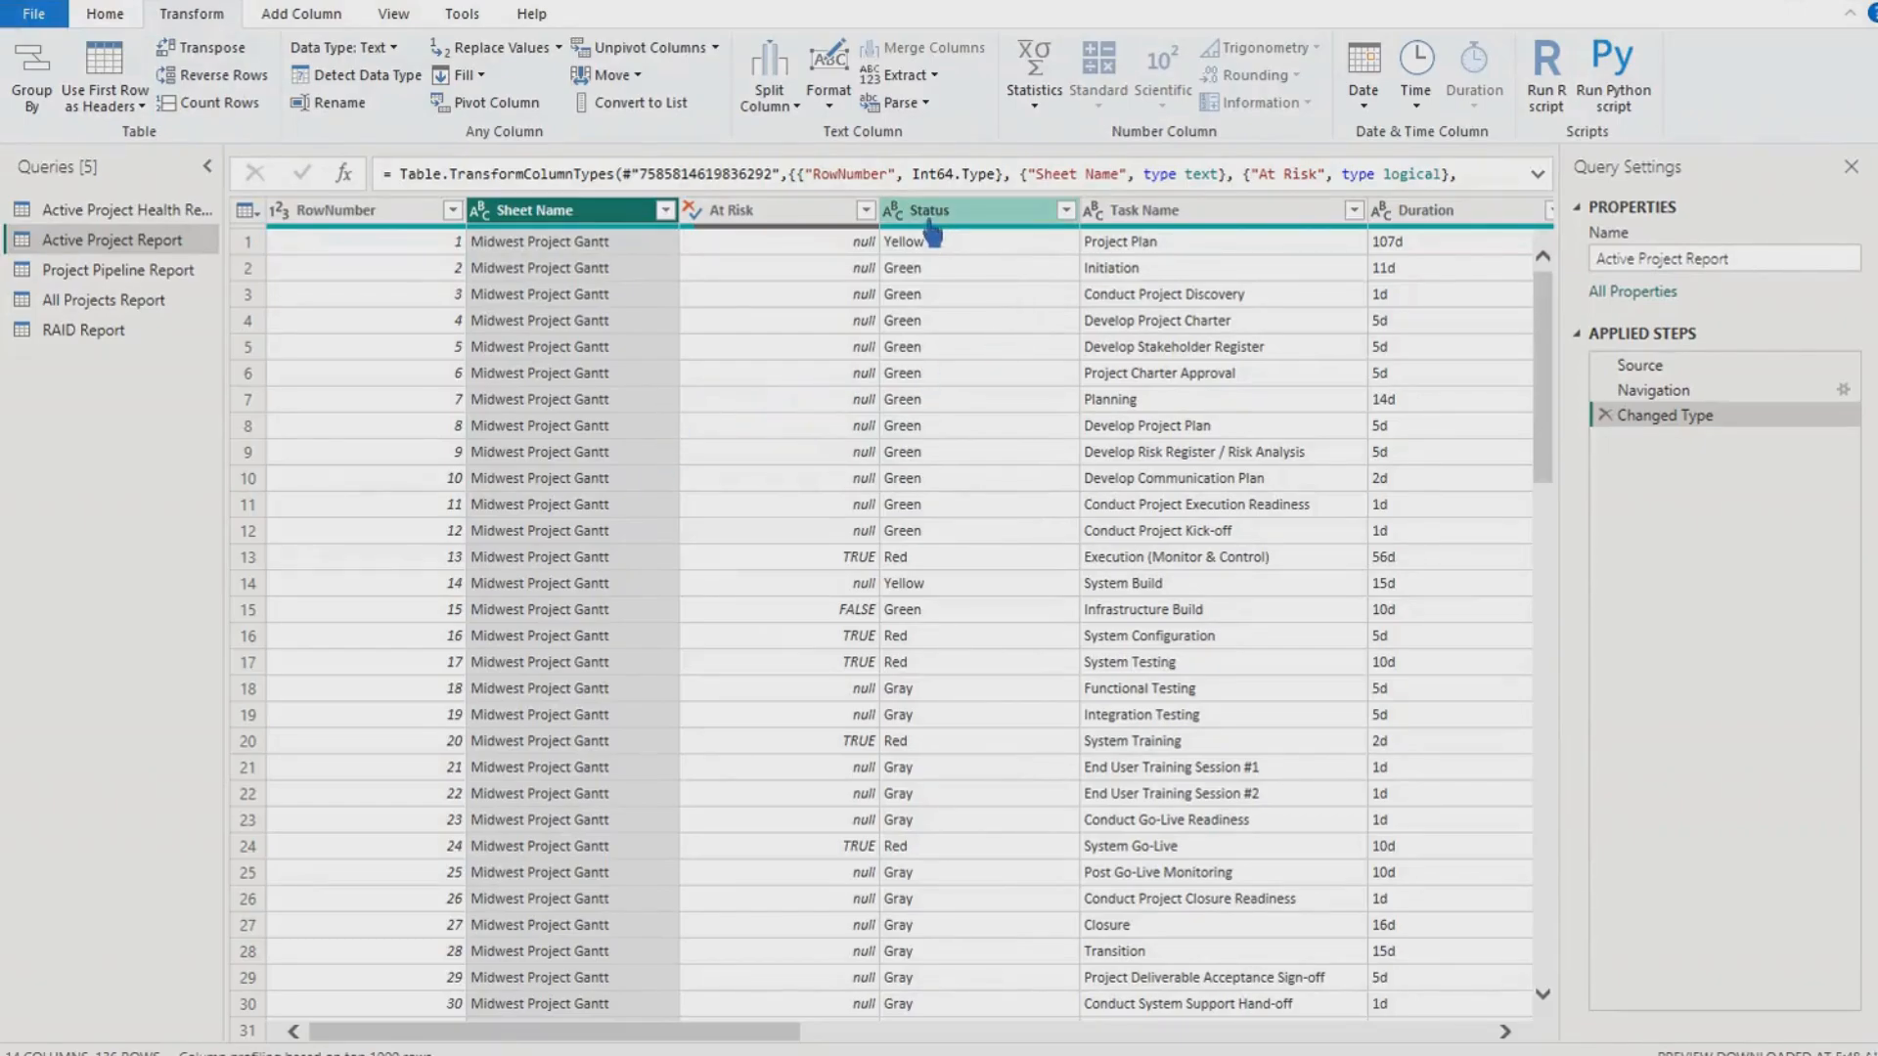
{"action": "left_click", "coordinate": [1066, 211]}
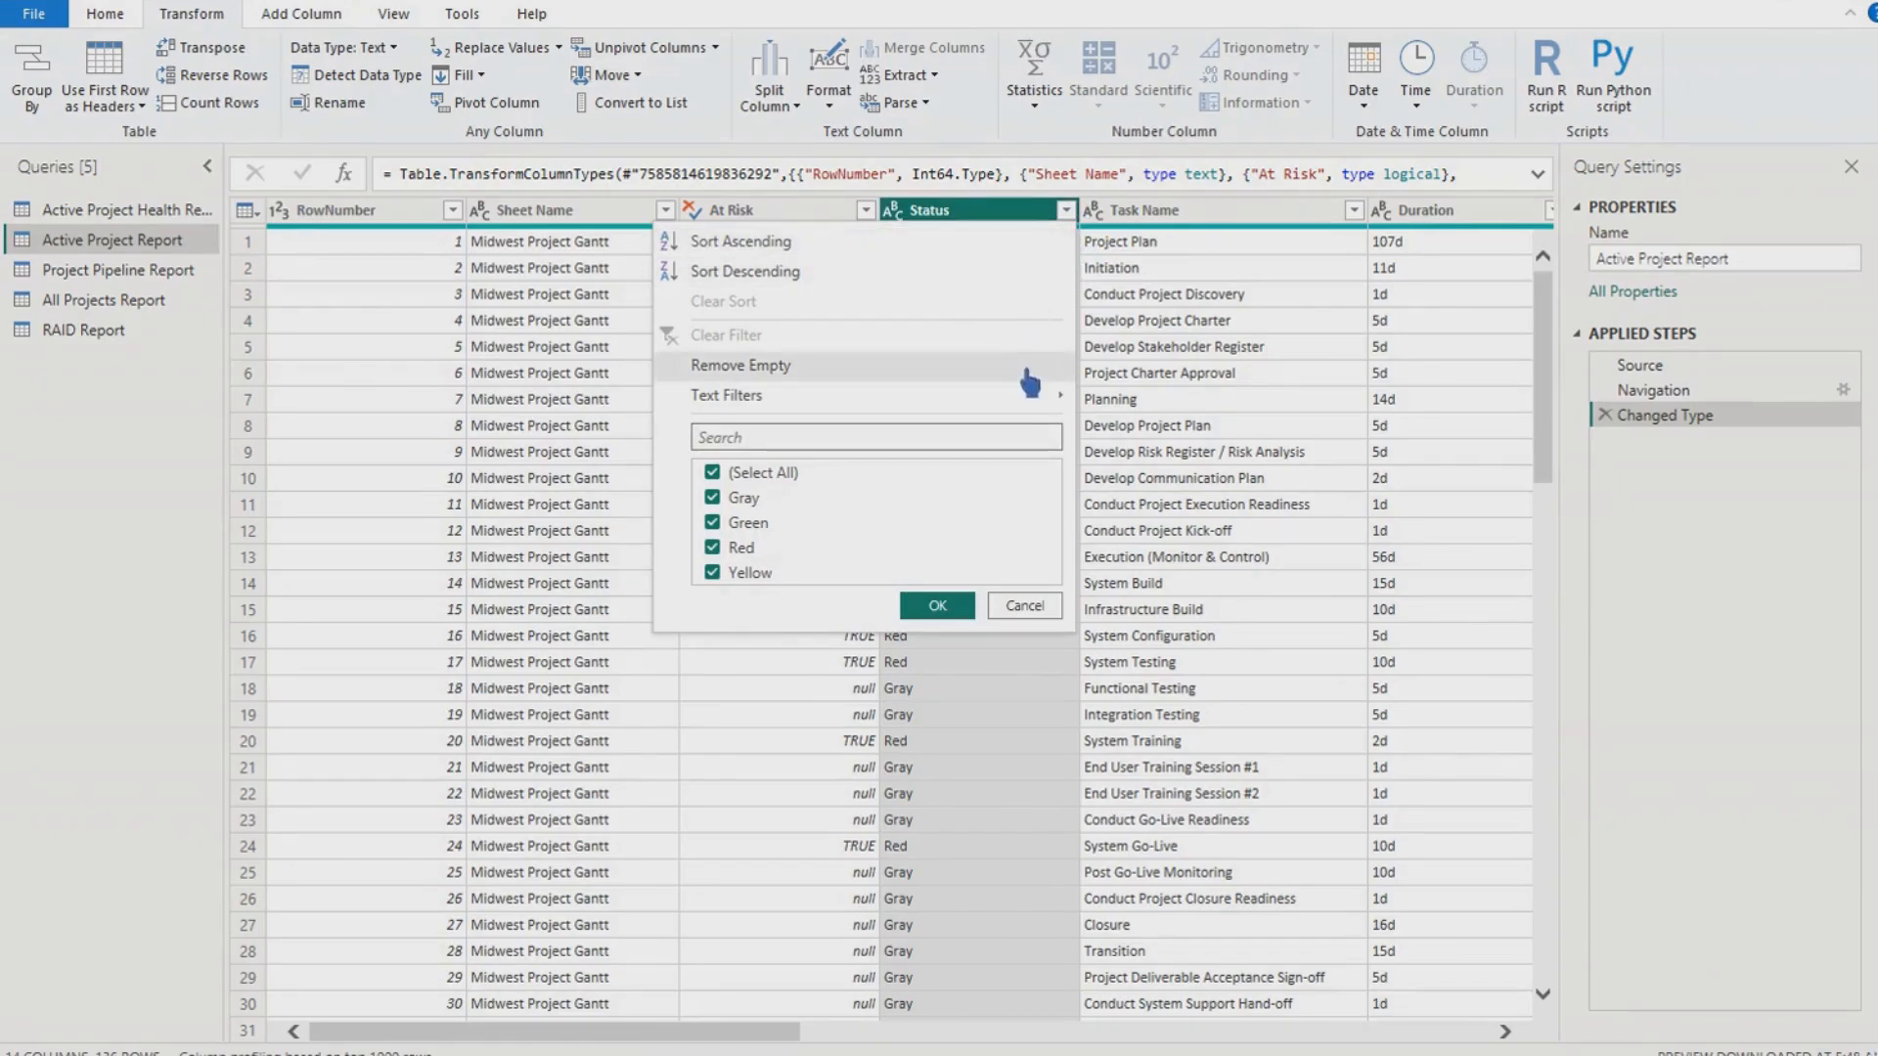
{"action": "mouse_move", "coordinate": [1049, 411]}
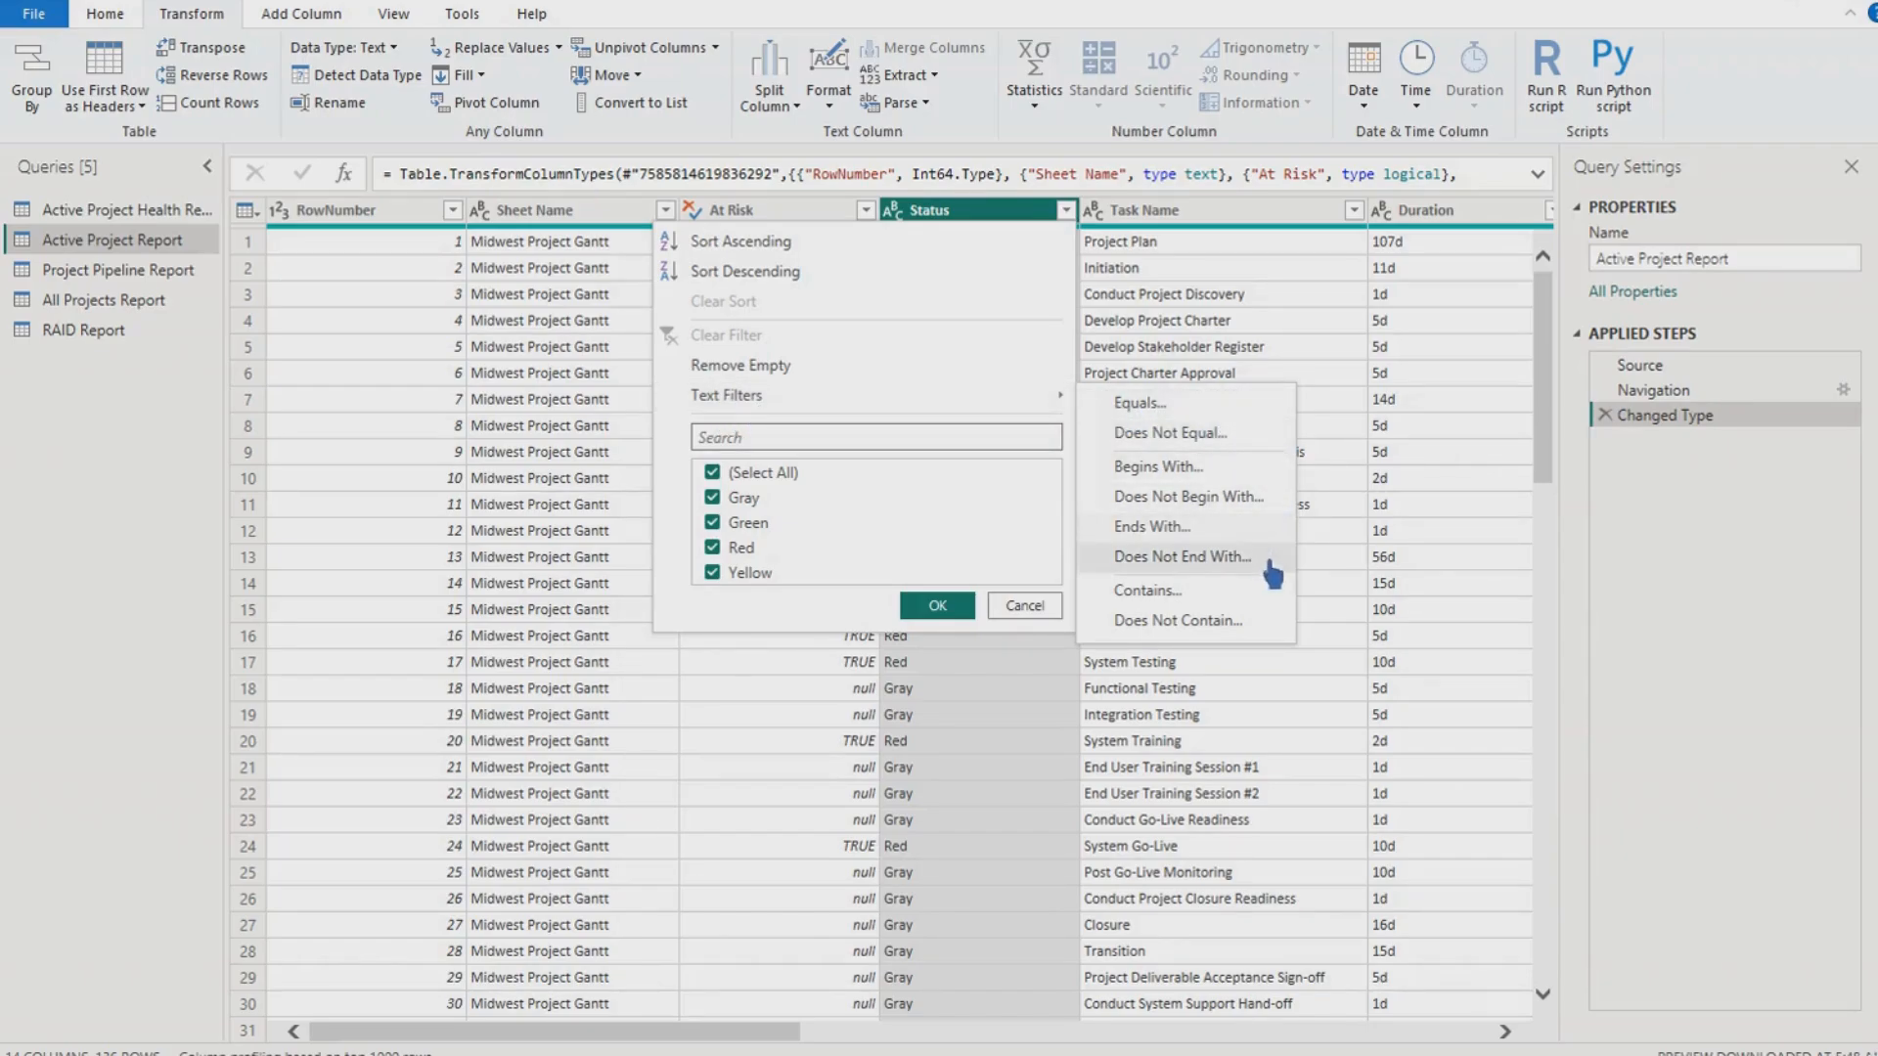
{"action": "left_click", "coordinate": [673, 482]}
{"action": "left_click", "coordinate": [865, 211]}
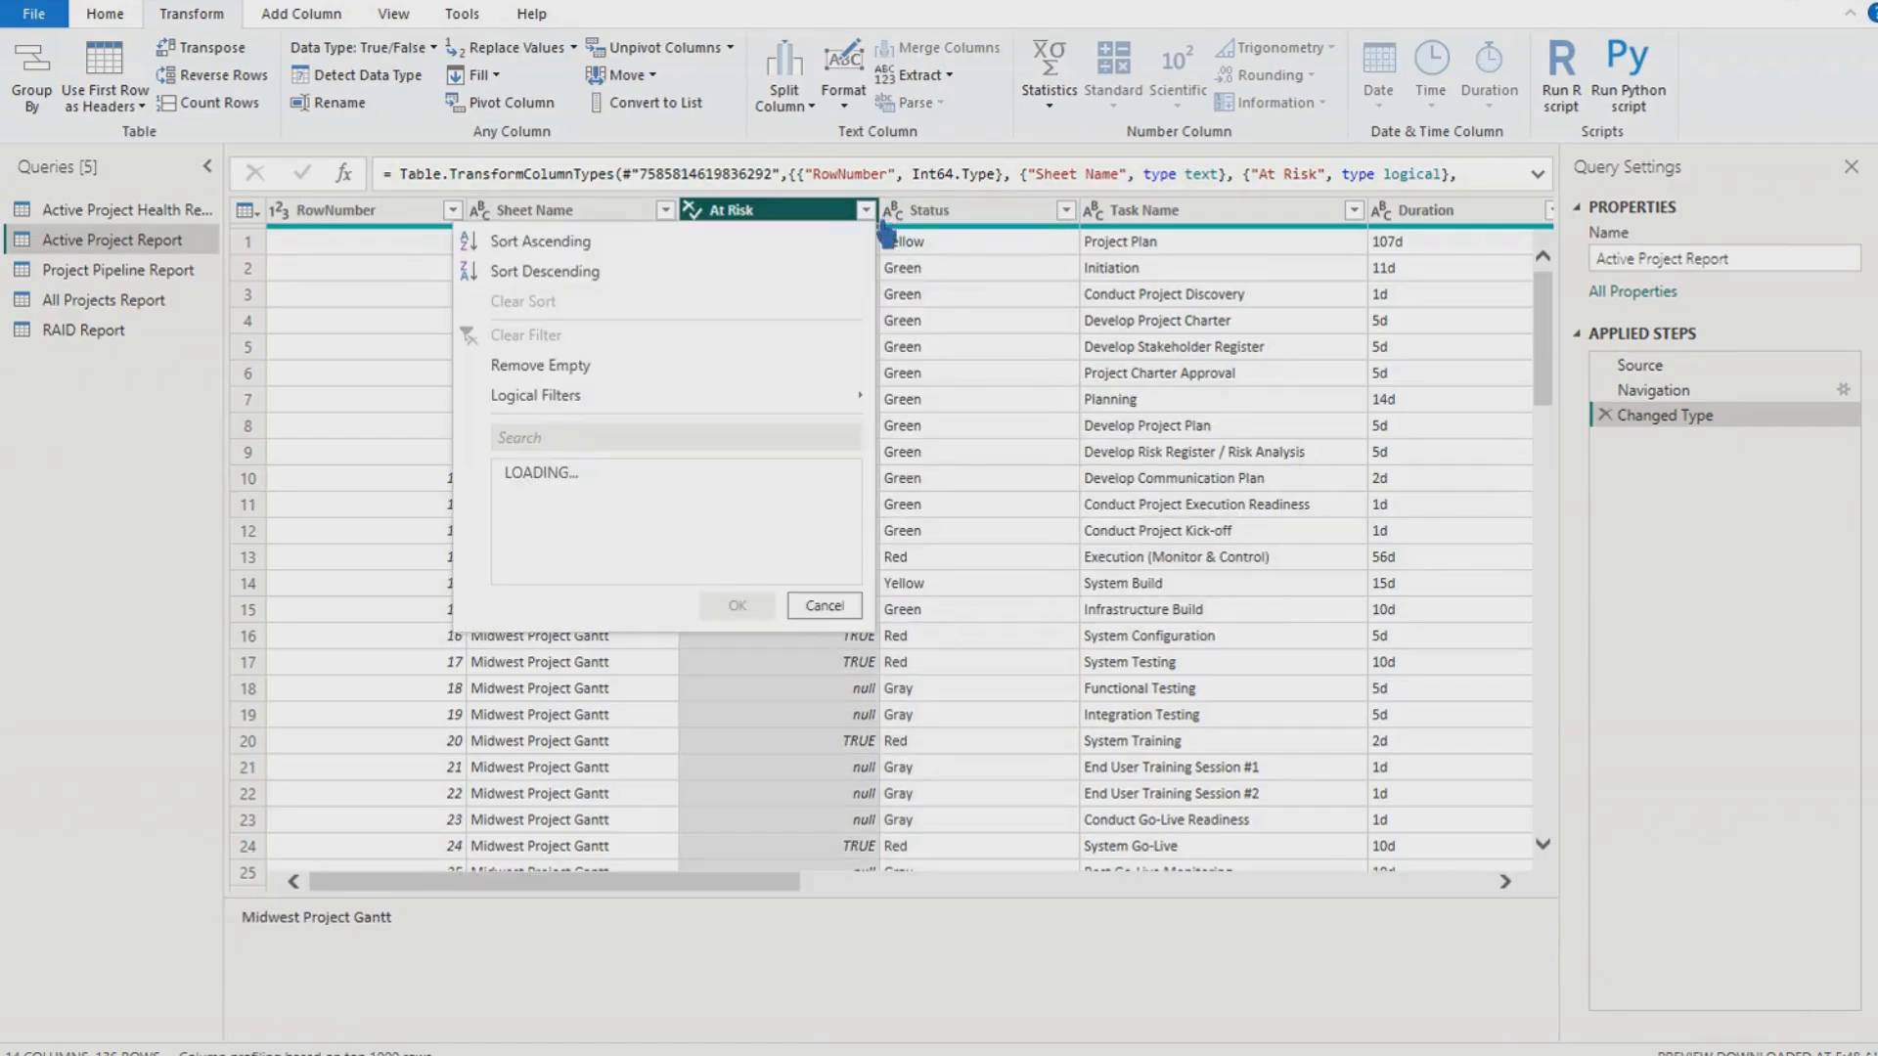
{"action": "left_click", "coordinate": [536, 533]}
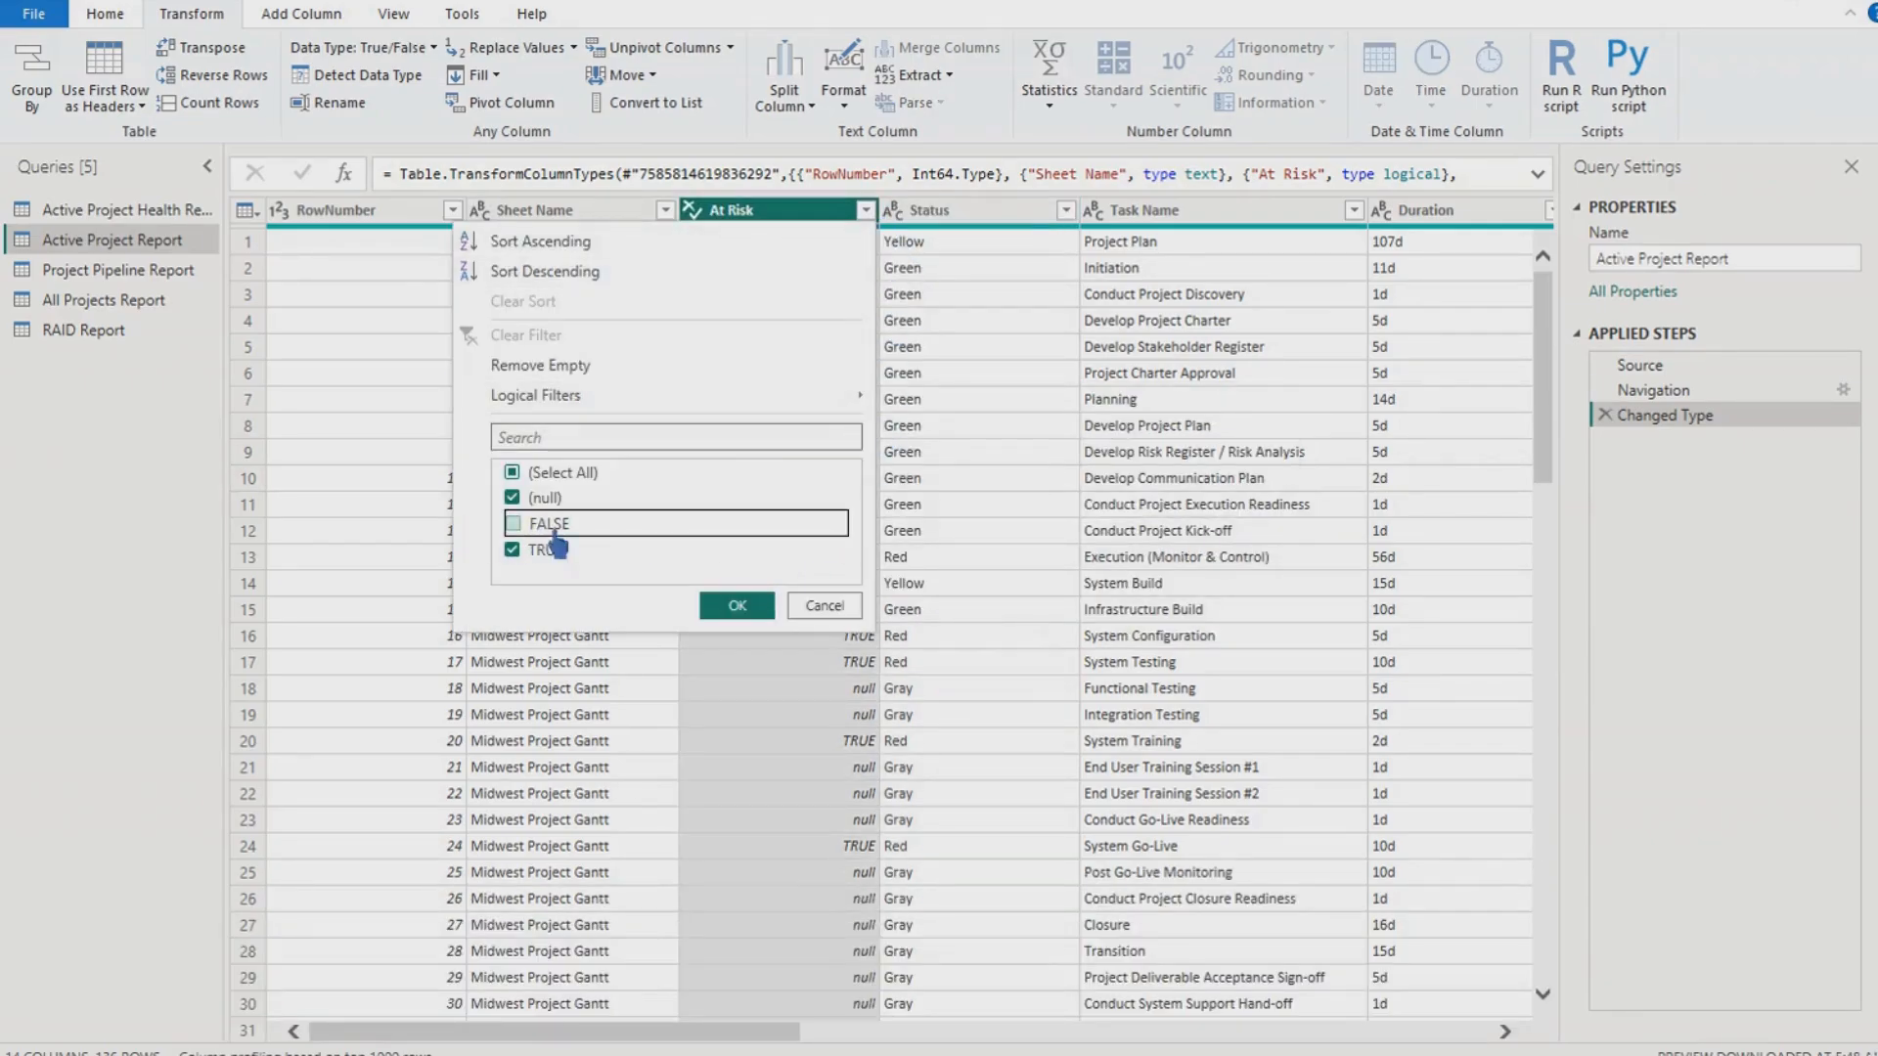
{"action": "left_click", "coordinate": [539, 533]}
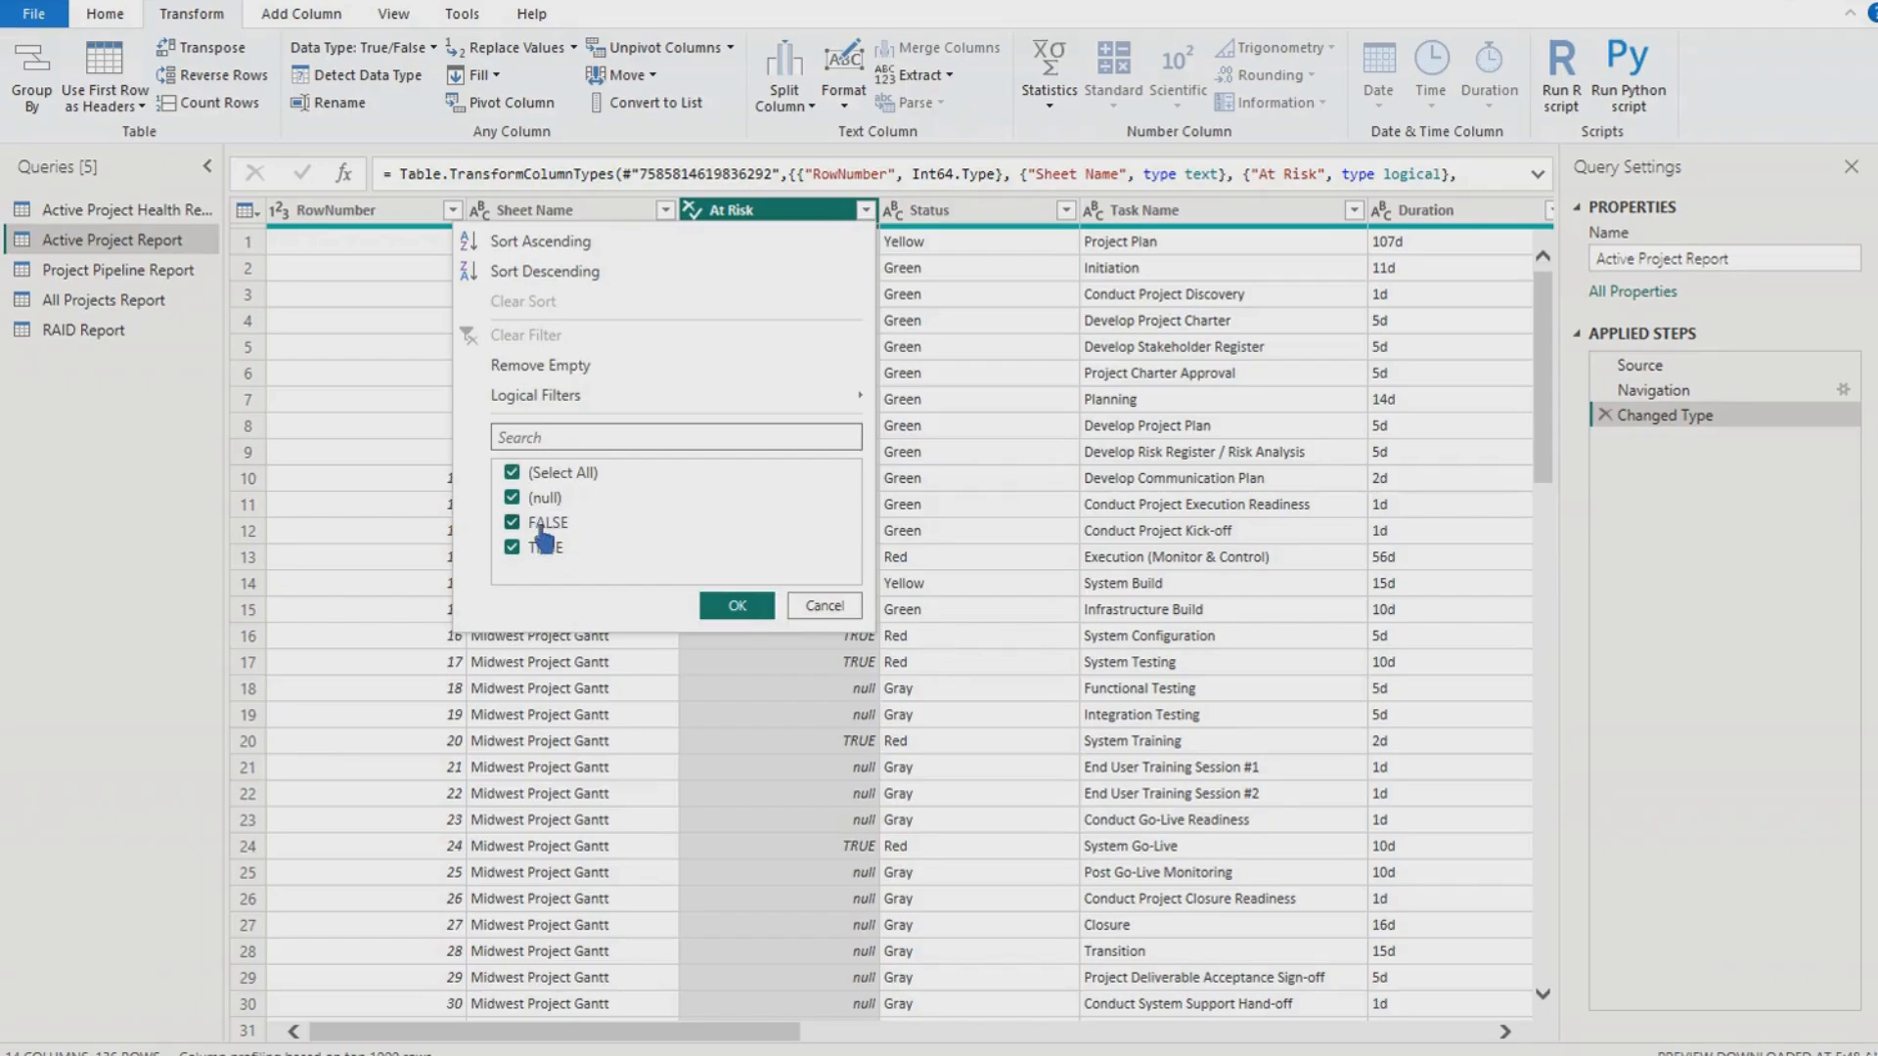
{"action": "left_click", "coordinate": [820, 604]}
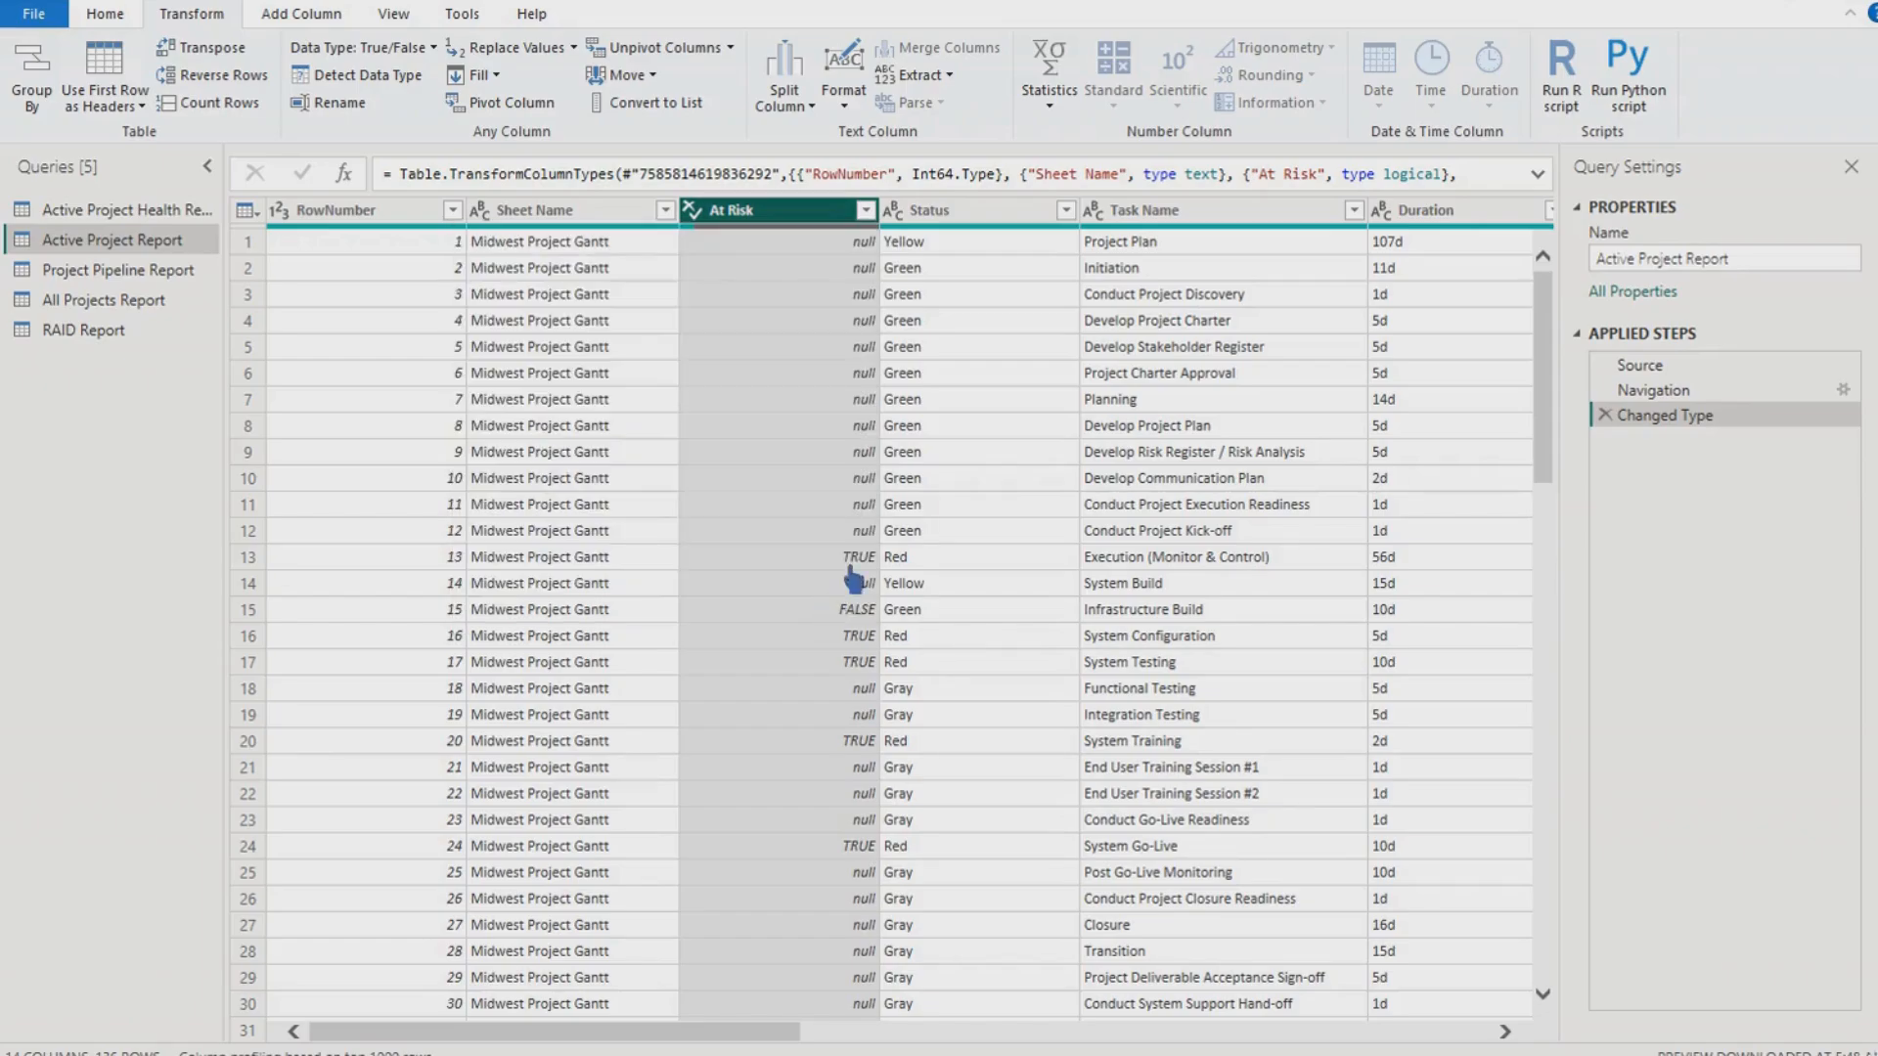
{"action": "left_click", "coordinate": [1065, 210]}
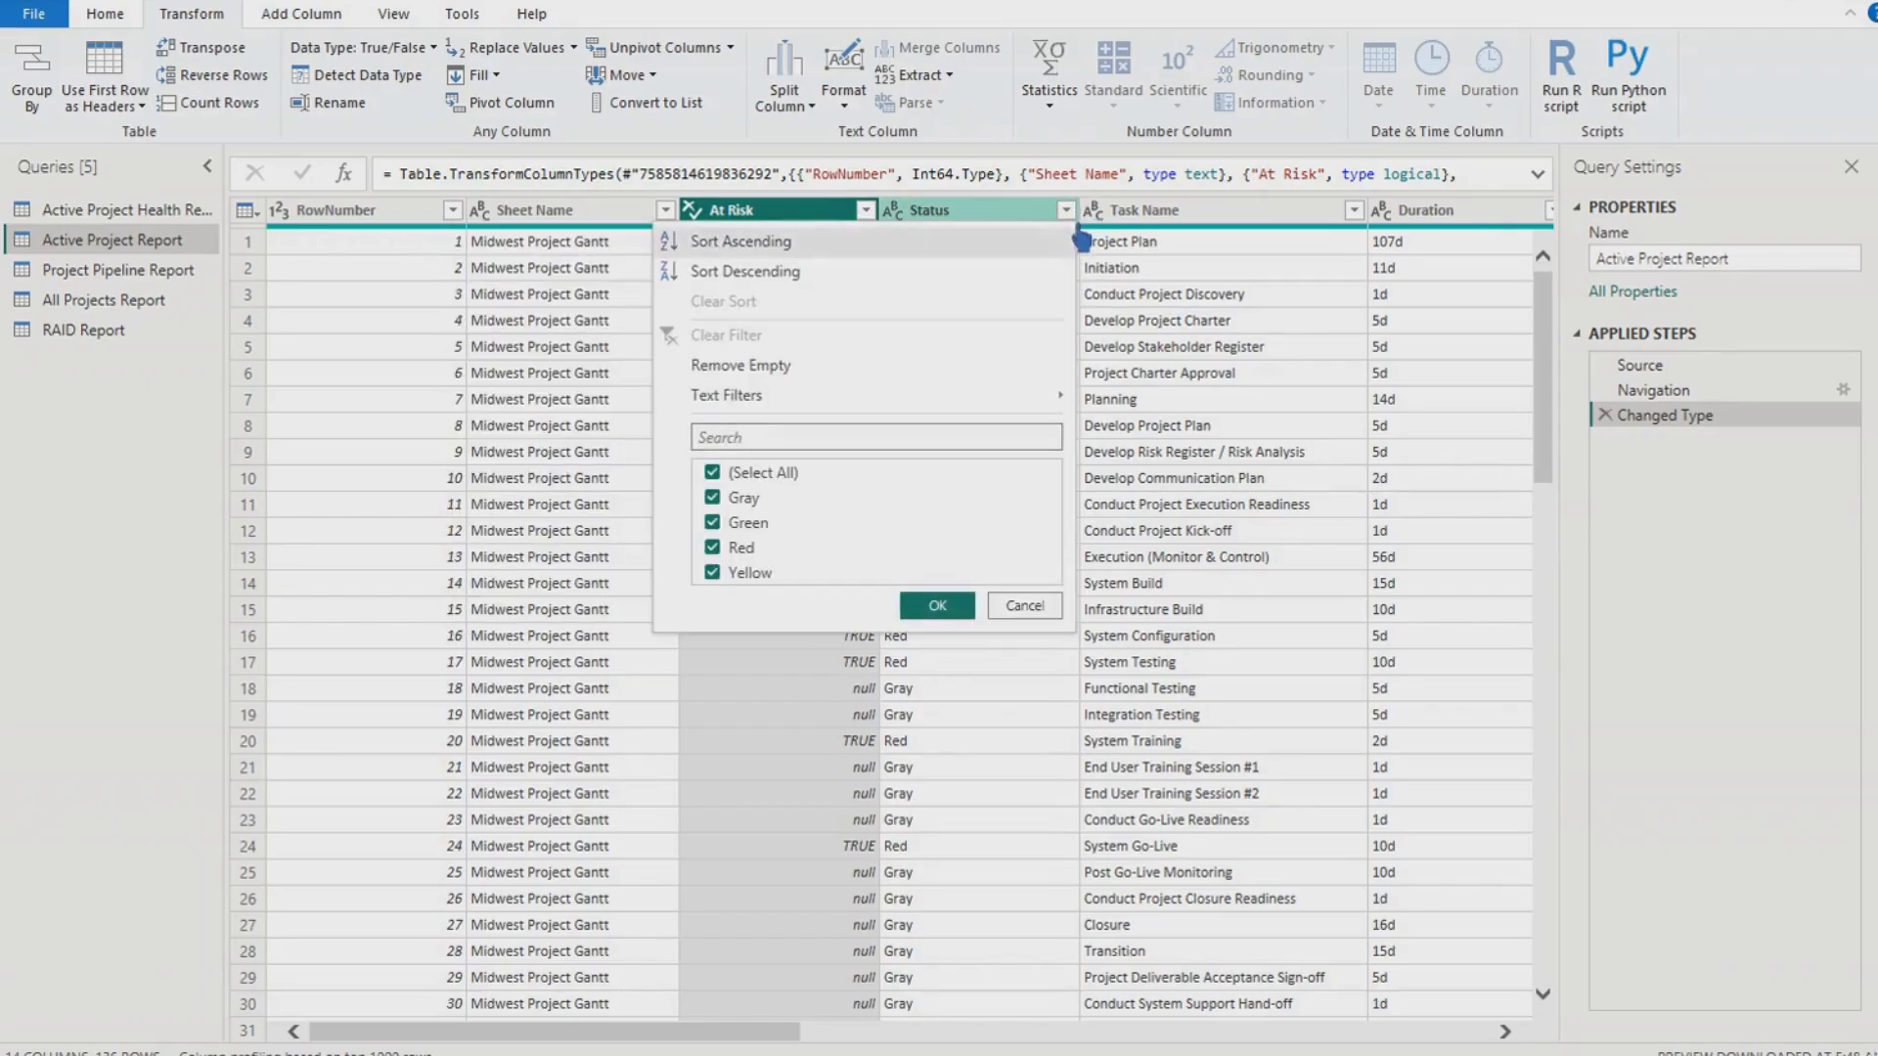
{"action": "left_click", "coordinate": [746, 499]}
{"action": "left_click", "coordinate": [752, 501]}
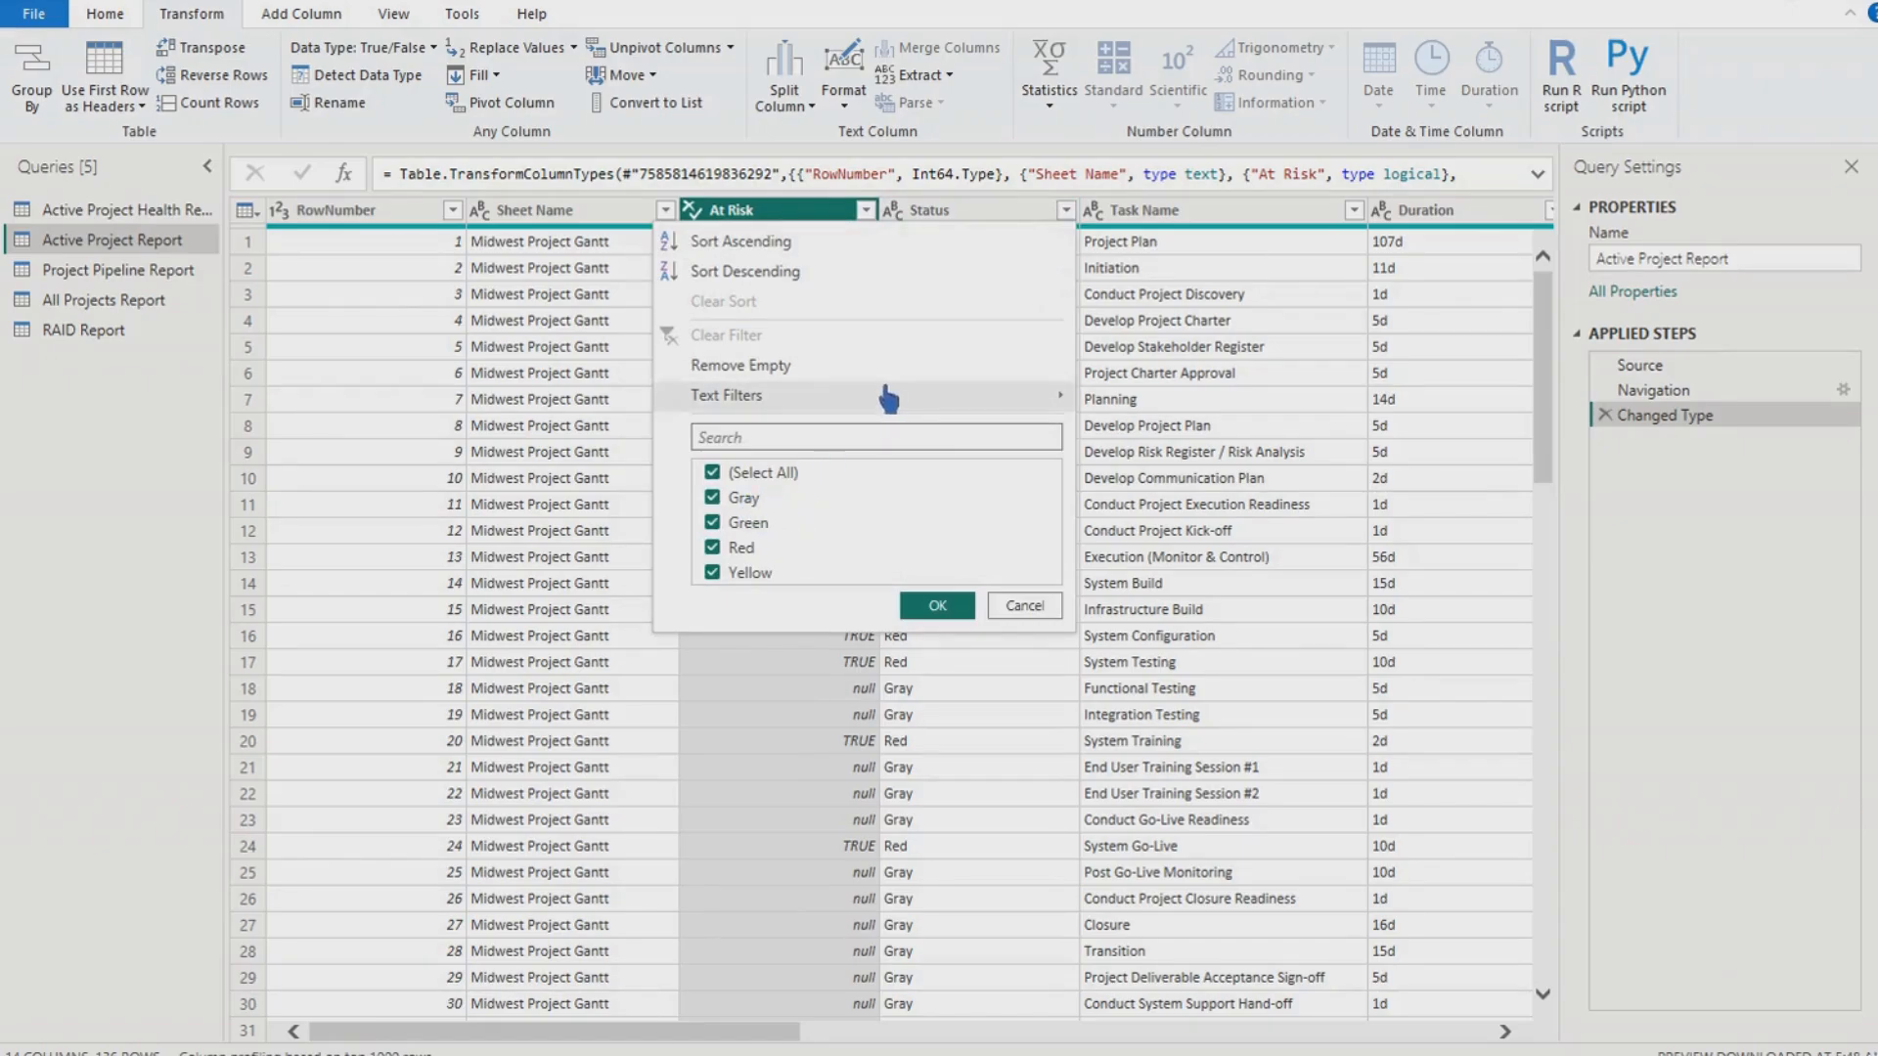
{"action": "mouse_move", "coordinate": [860, 401]}
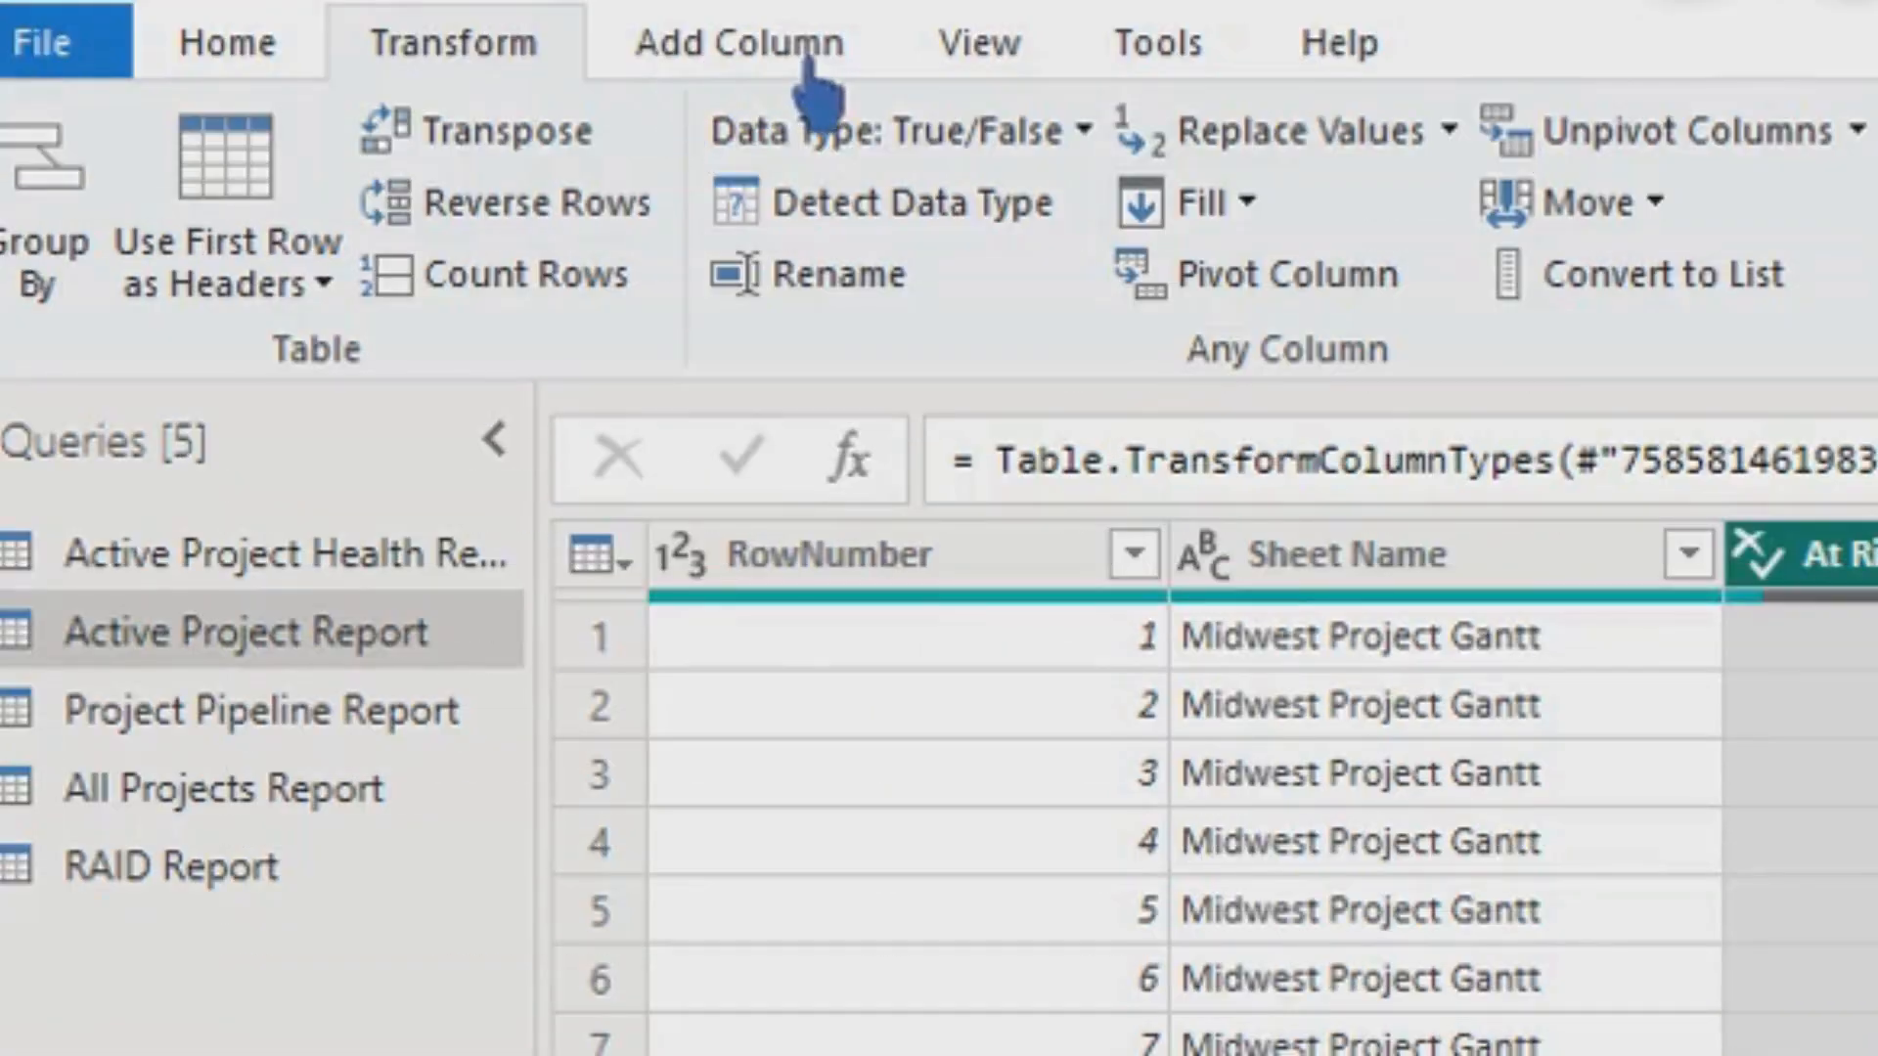
- Start a new conditional column and base its first rule on the Sheet Name column
{"action": "left_click", "coordinate": [864, 74]}
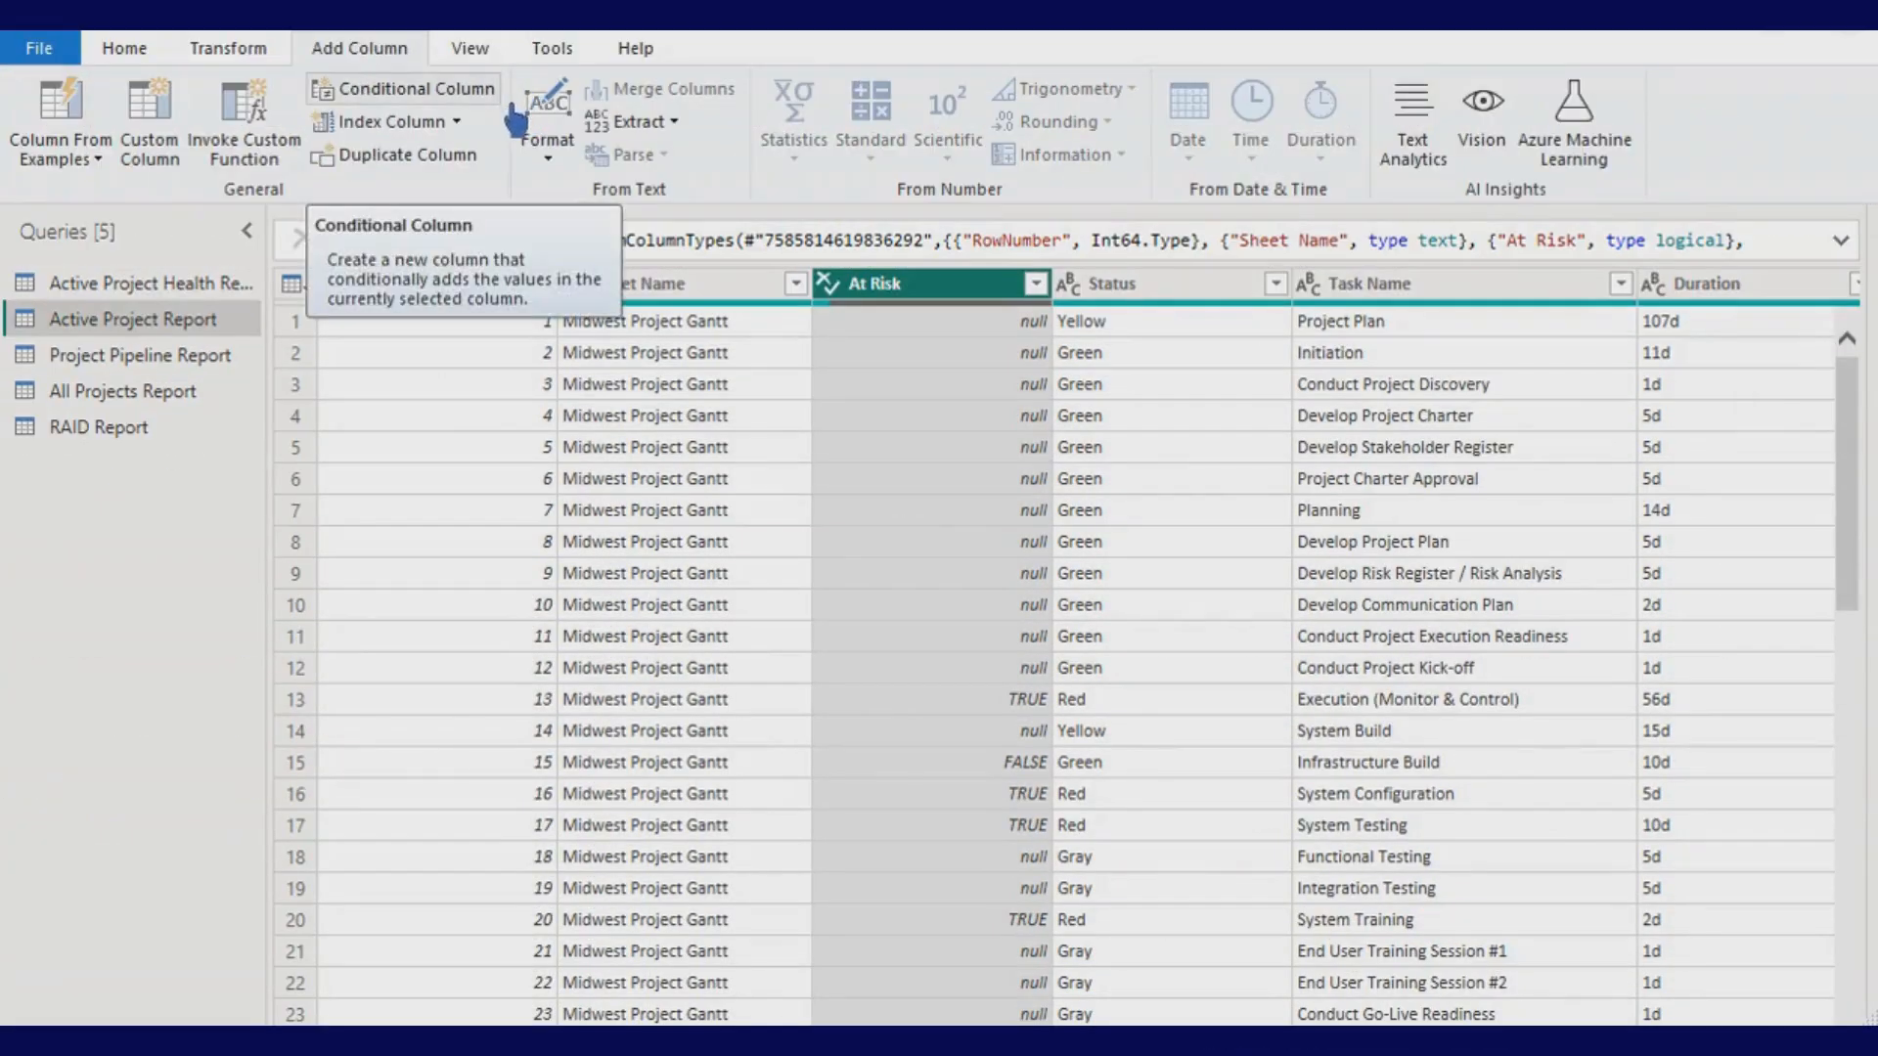
{"action": "left_click", "coordinate": [507, 105]}
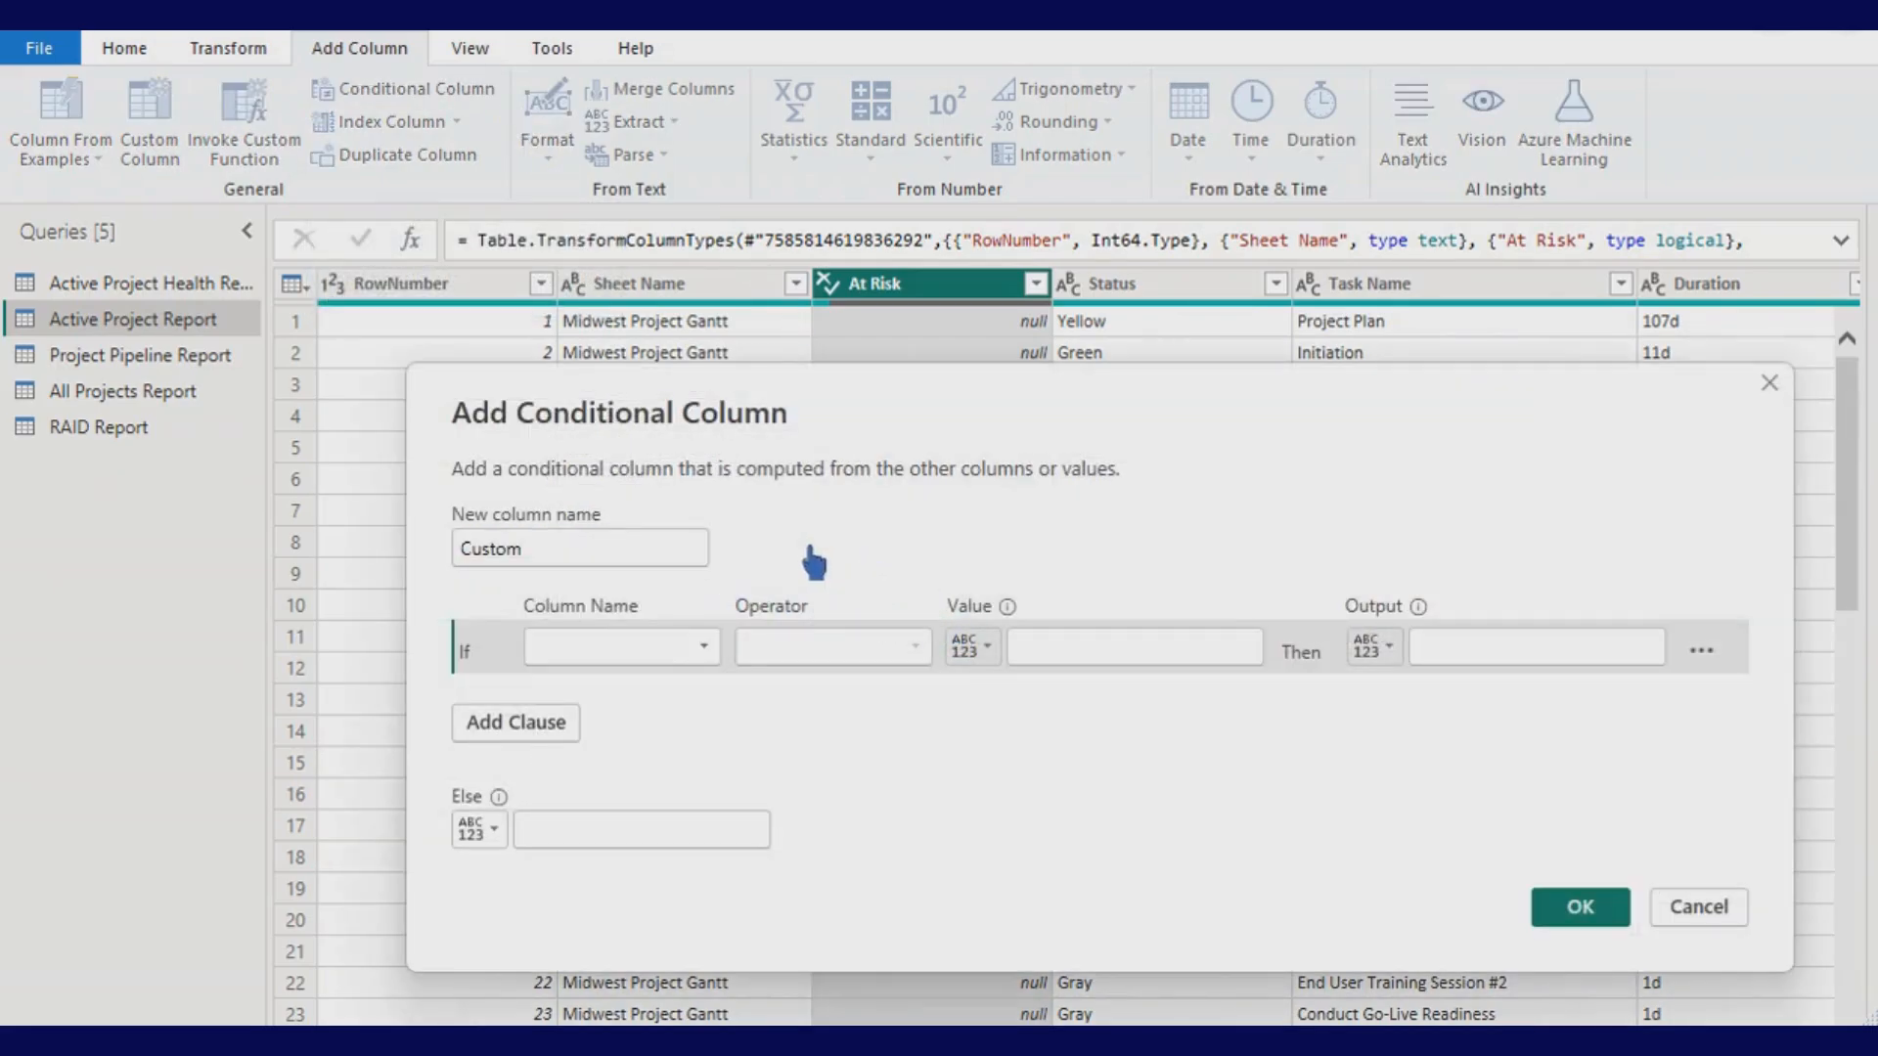
{"action": "left_click", "coordinate": [674, 551]}
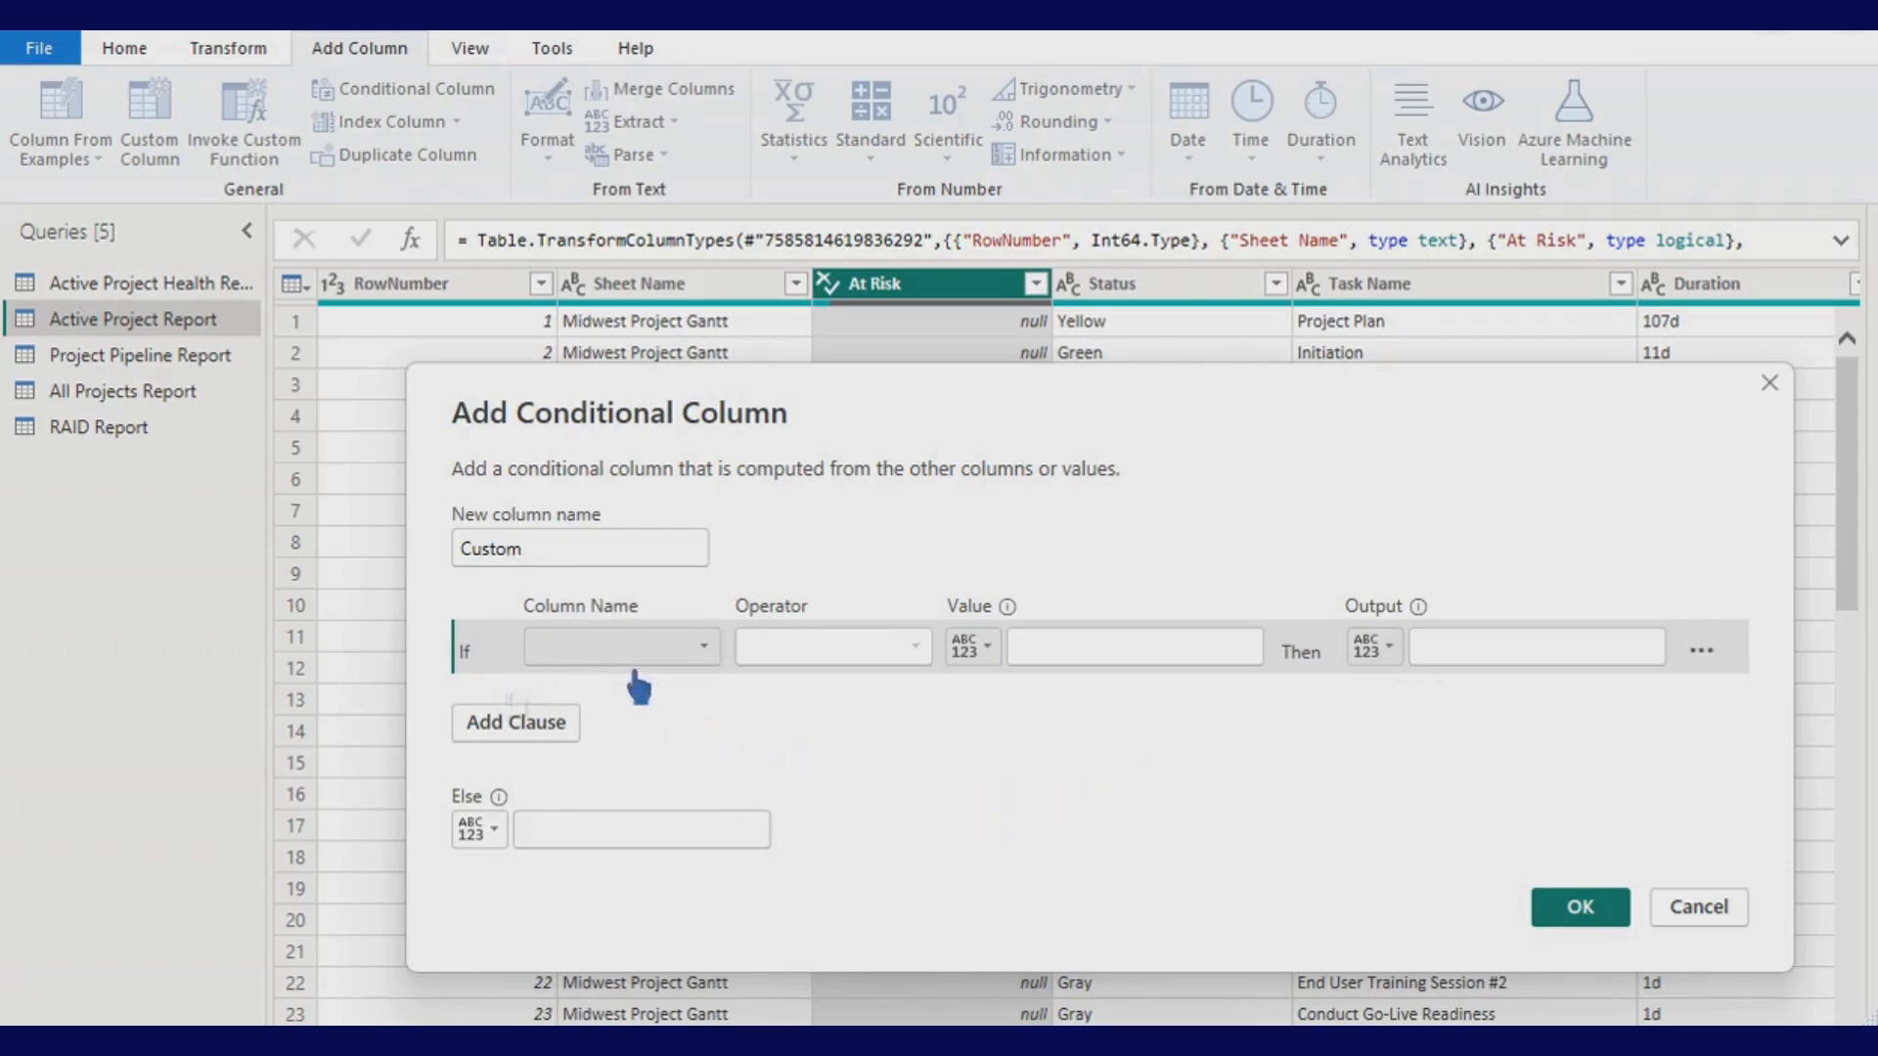
{"action": "left_click", "coordinate": [675, 647]}
{"action": "left_click", "coordinate": [596, 708]}
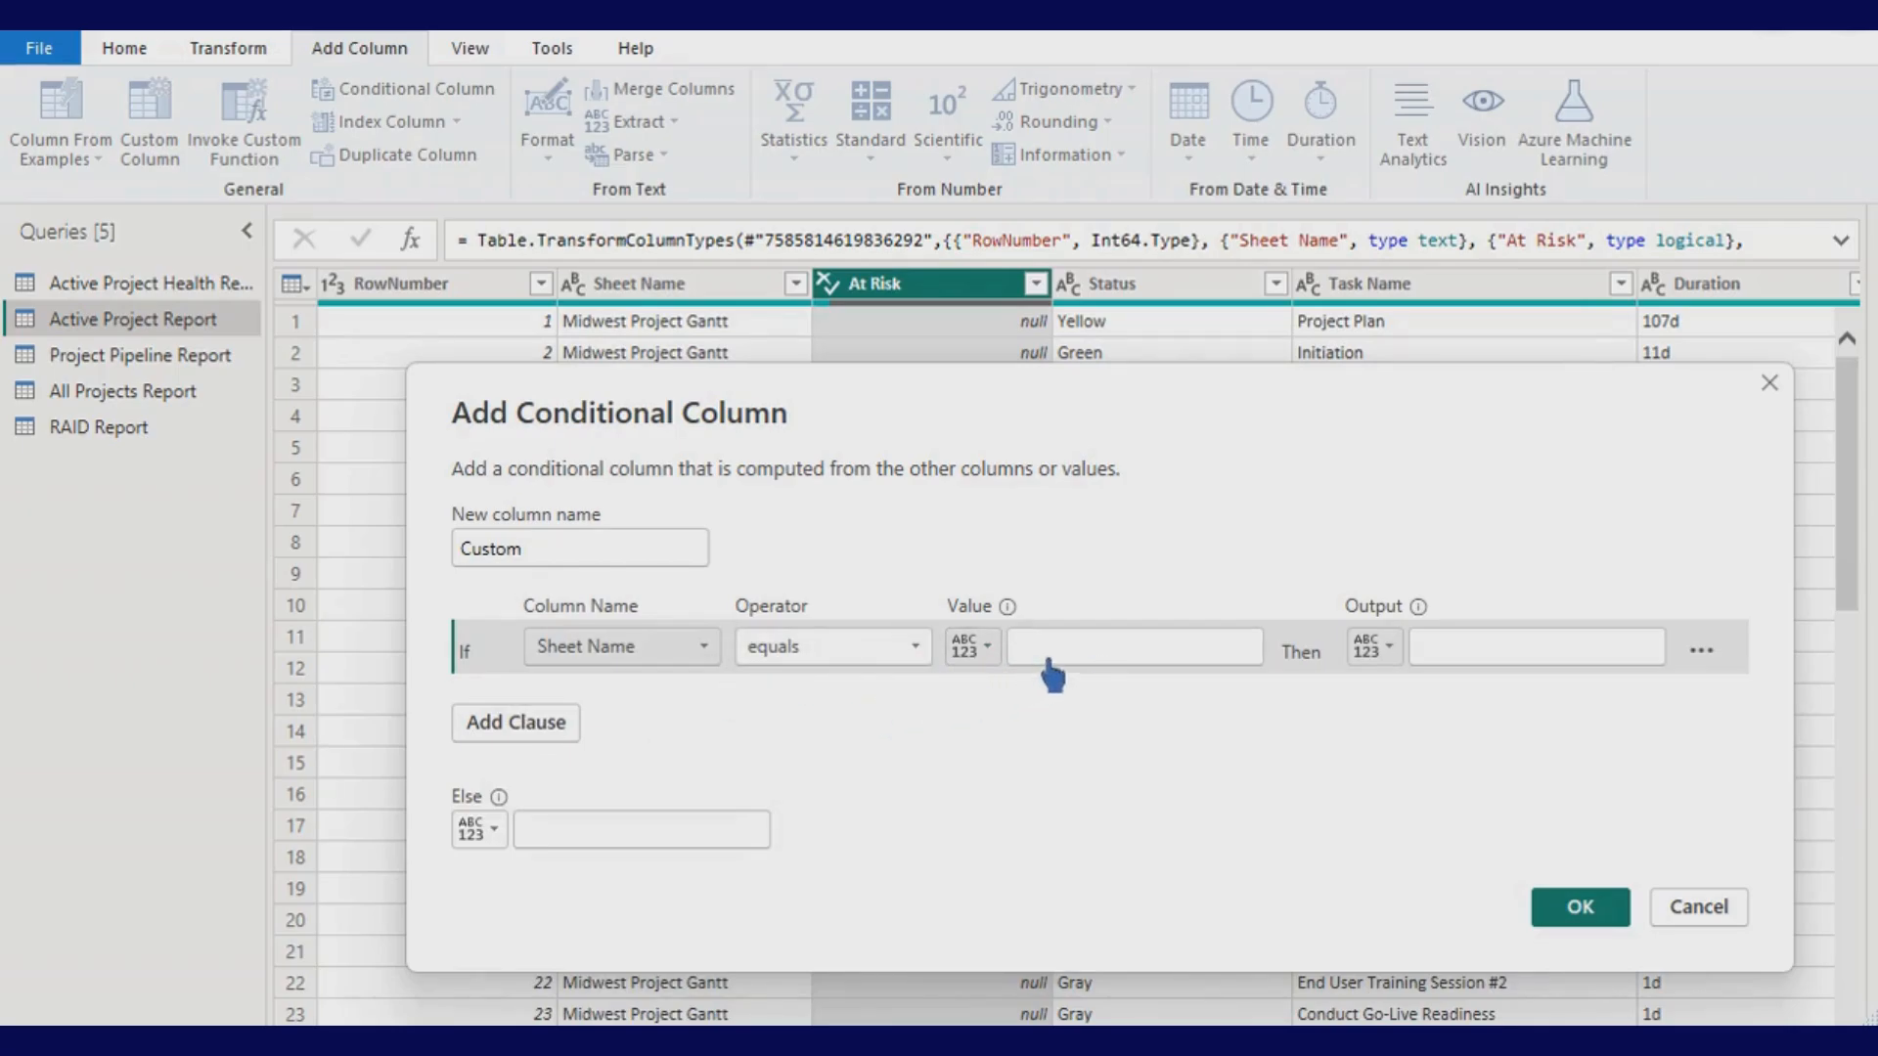
- Make the first rule compare Sheet Name against the At Risk column
{"action": "left_click", "coordinate": [985, 648]}
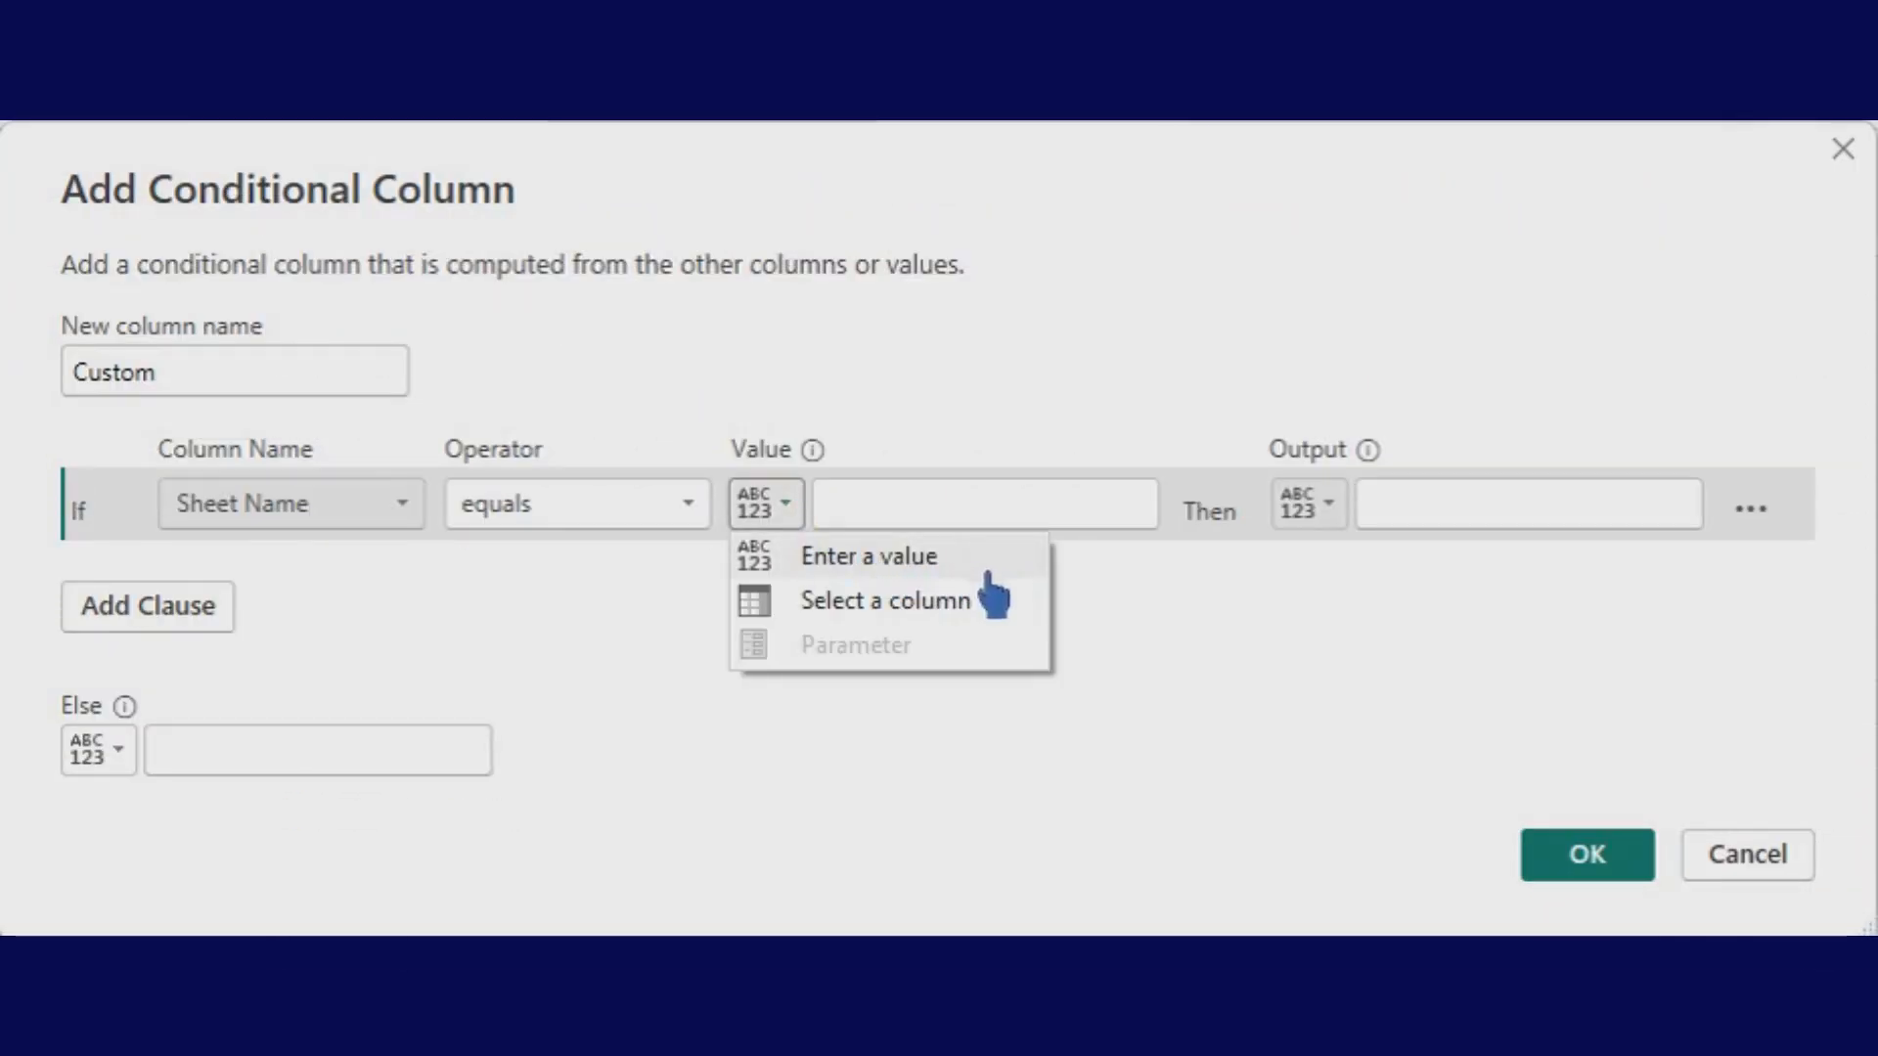
{"action": "left_click", "coordinate": [999, 610]}
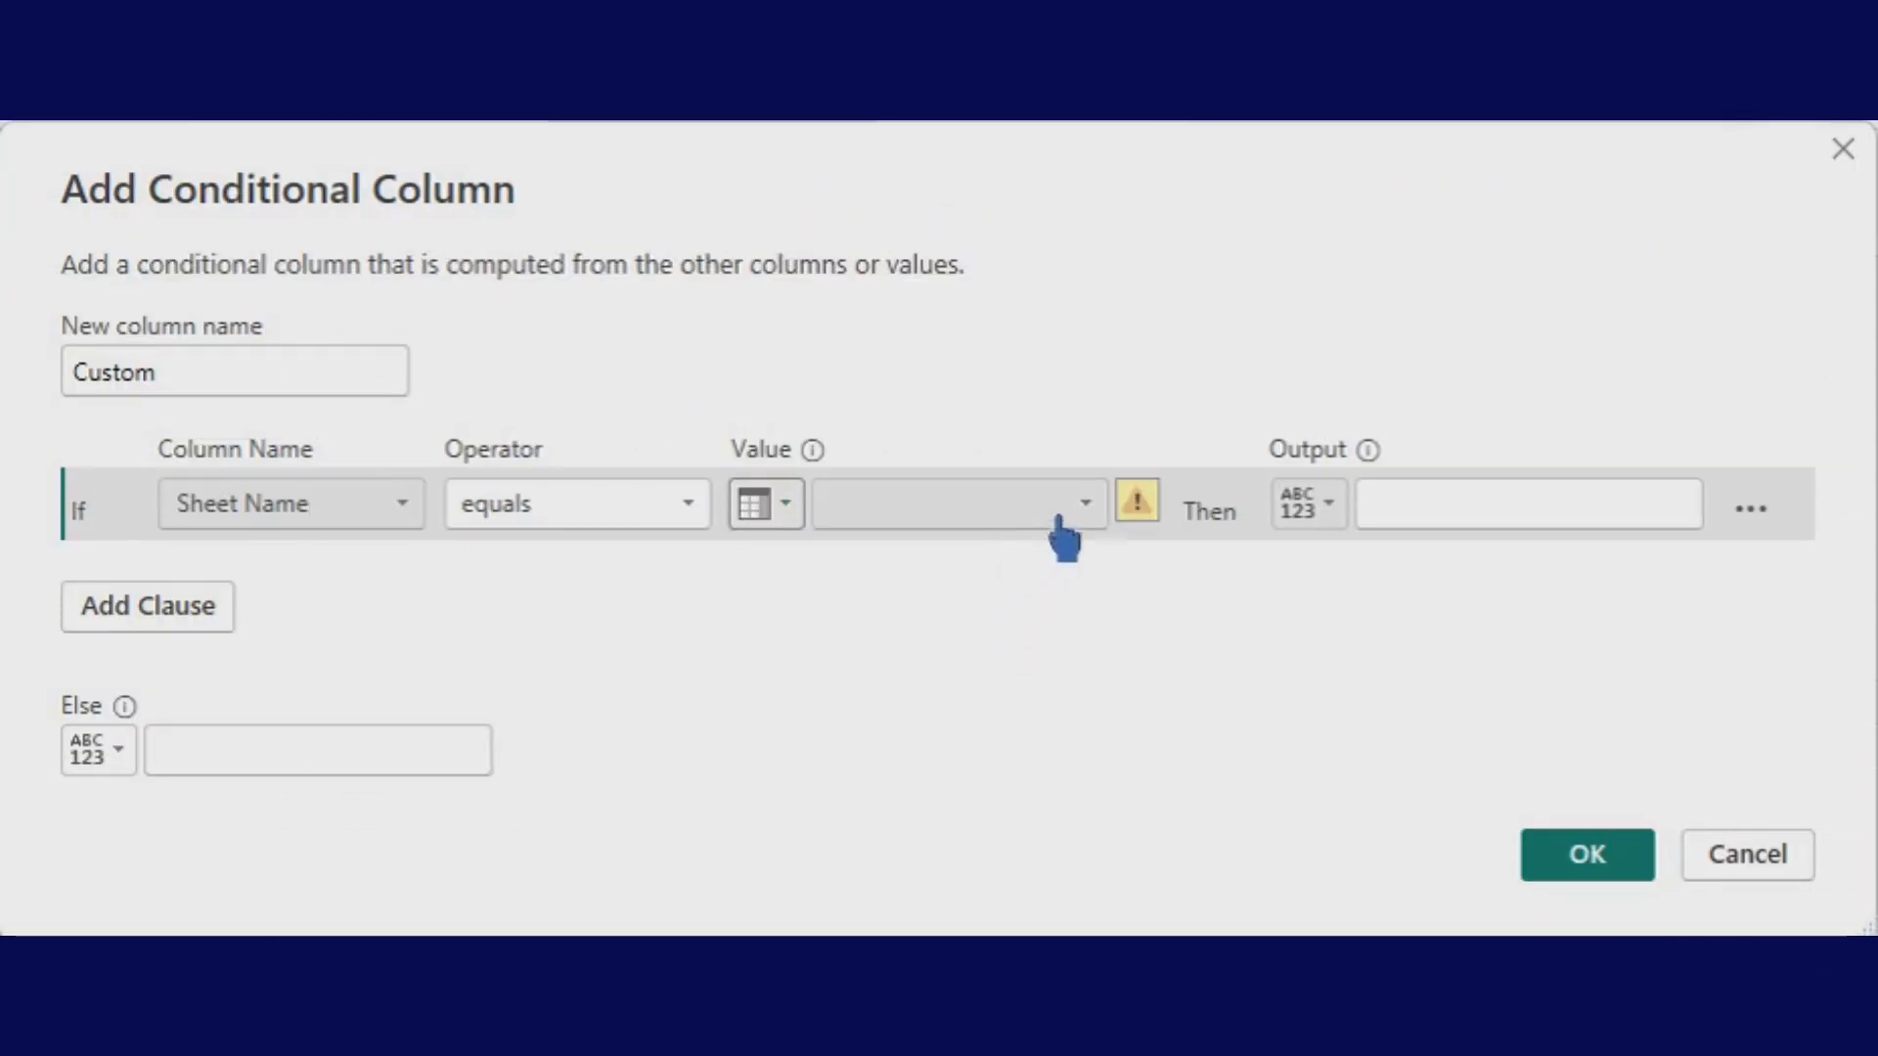
{"action": "left_click", "coordinate": [1076, 516]}
{"action": "left_click", "coordinate": [981, 635]}
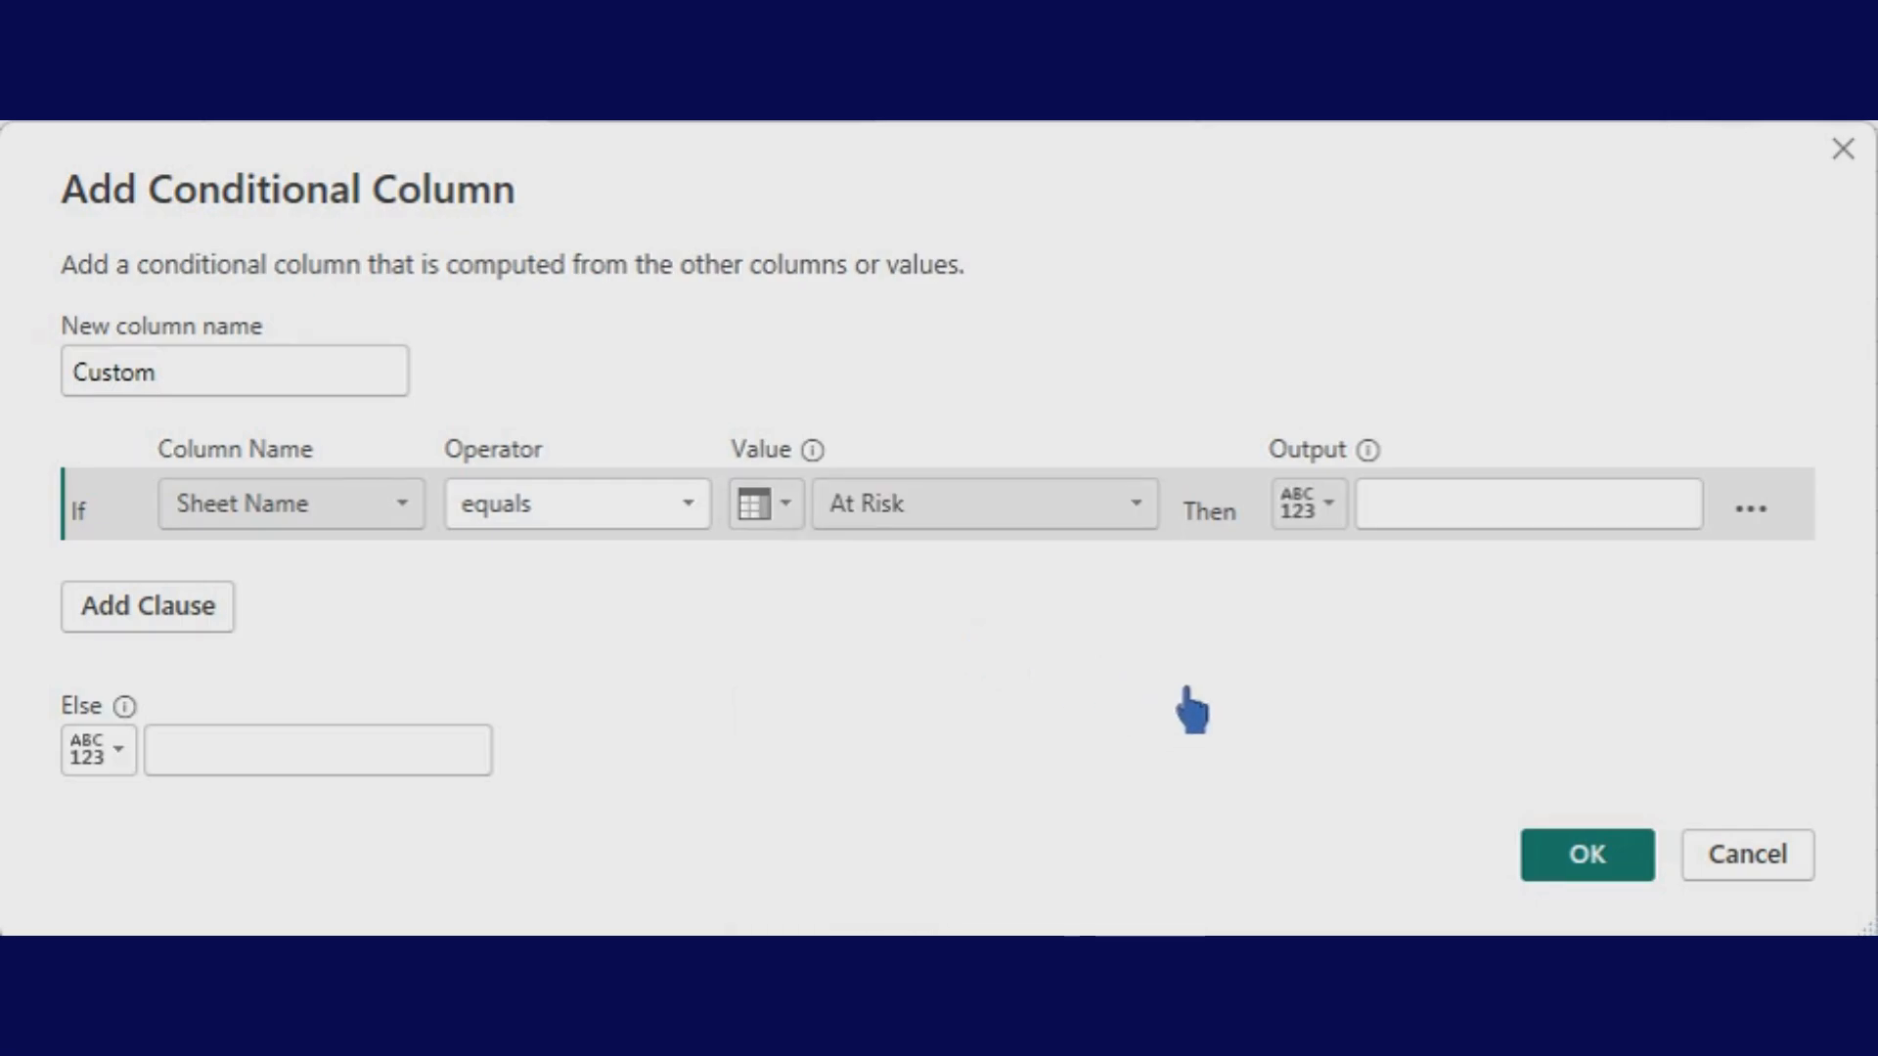
- Set the rule's output to the fixed text 'Value'
{"action": "left_click", "coordinate": [1600, 511]}
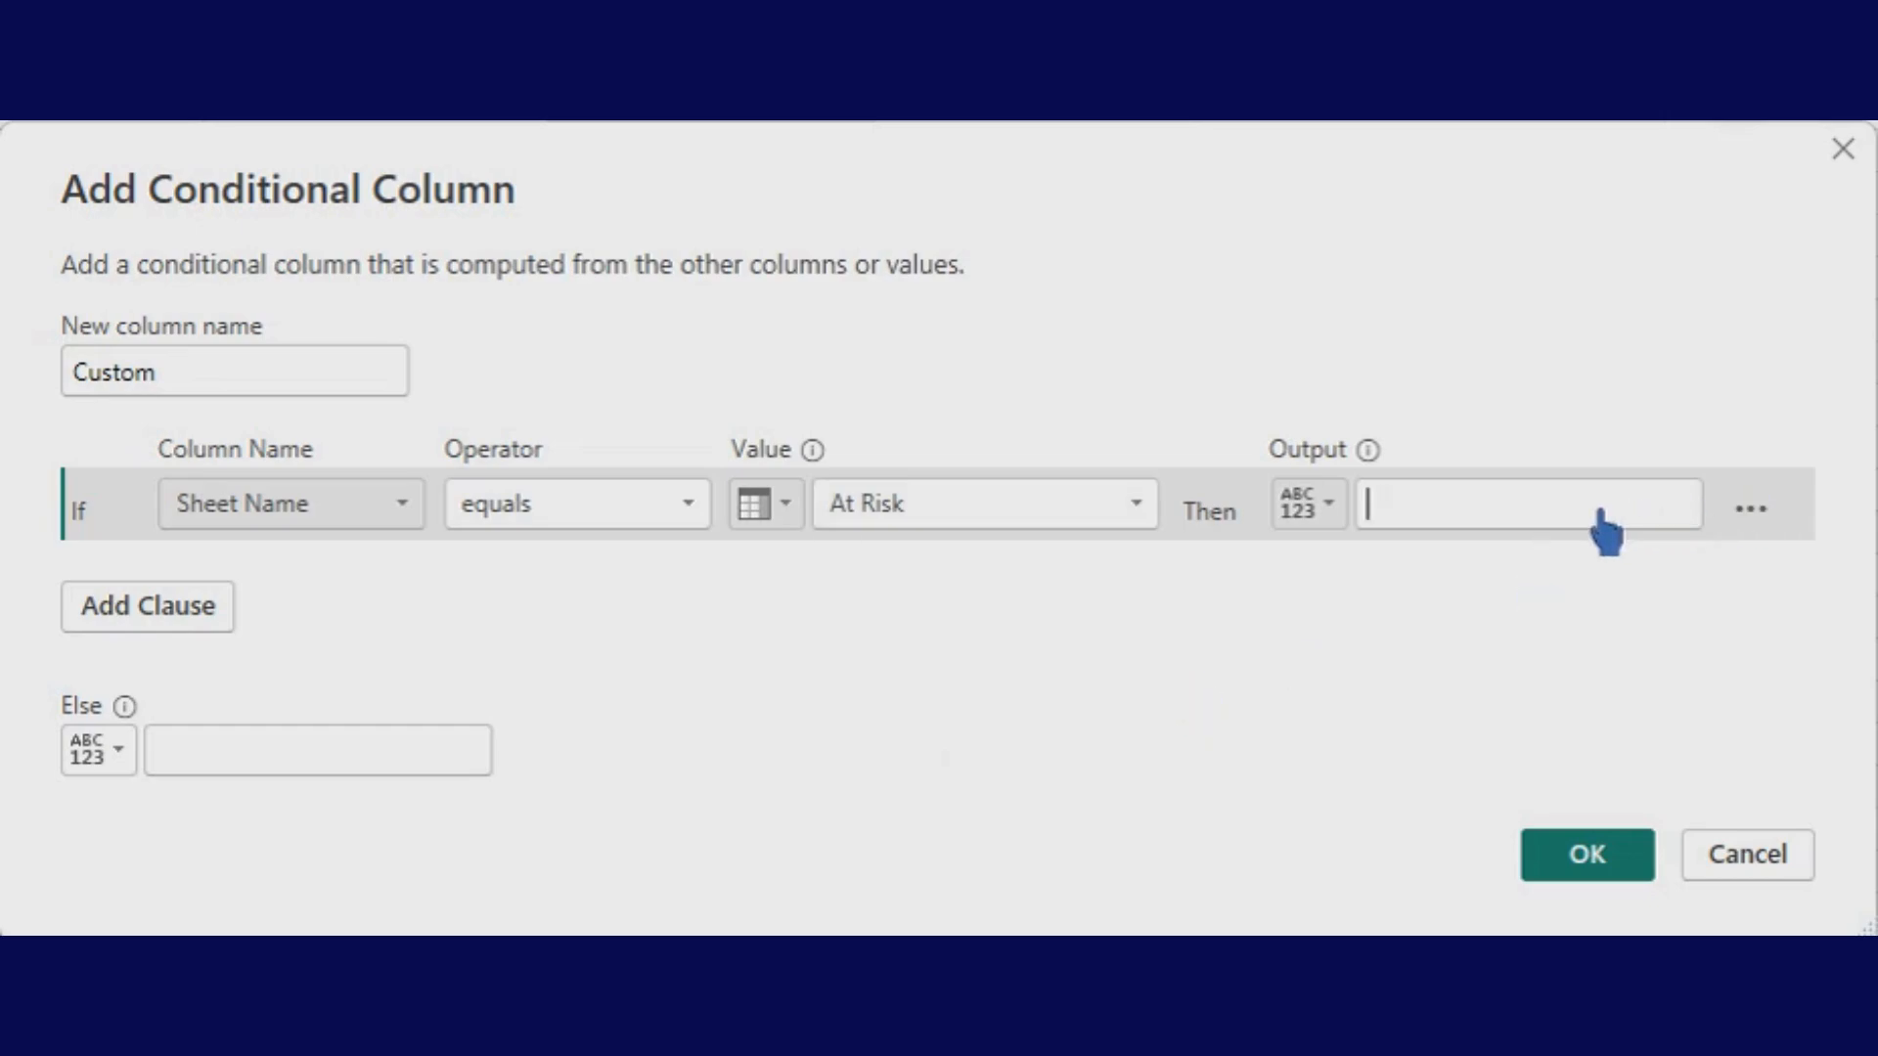
{"action": "left_click", "coordinate": [1348, 522]}
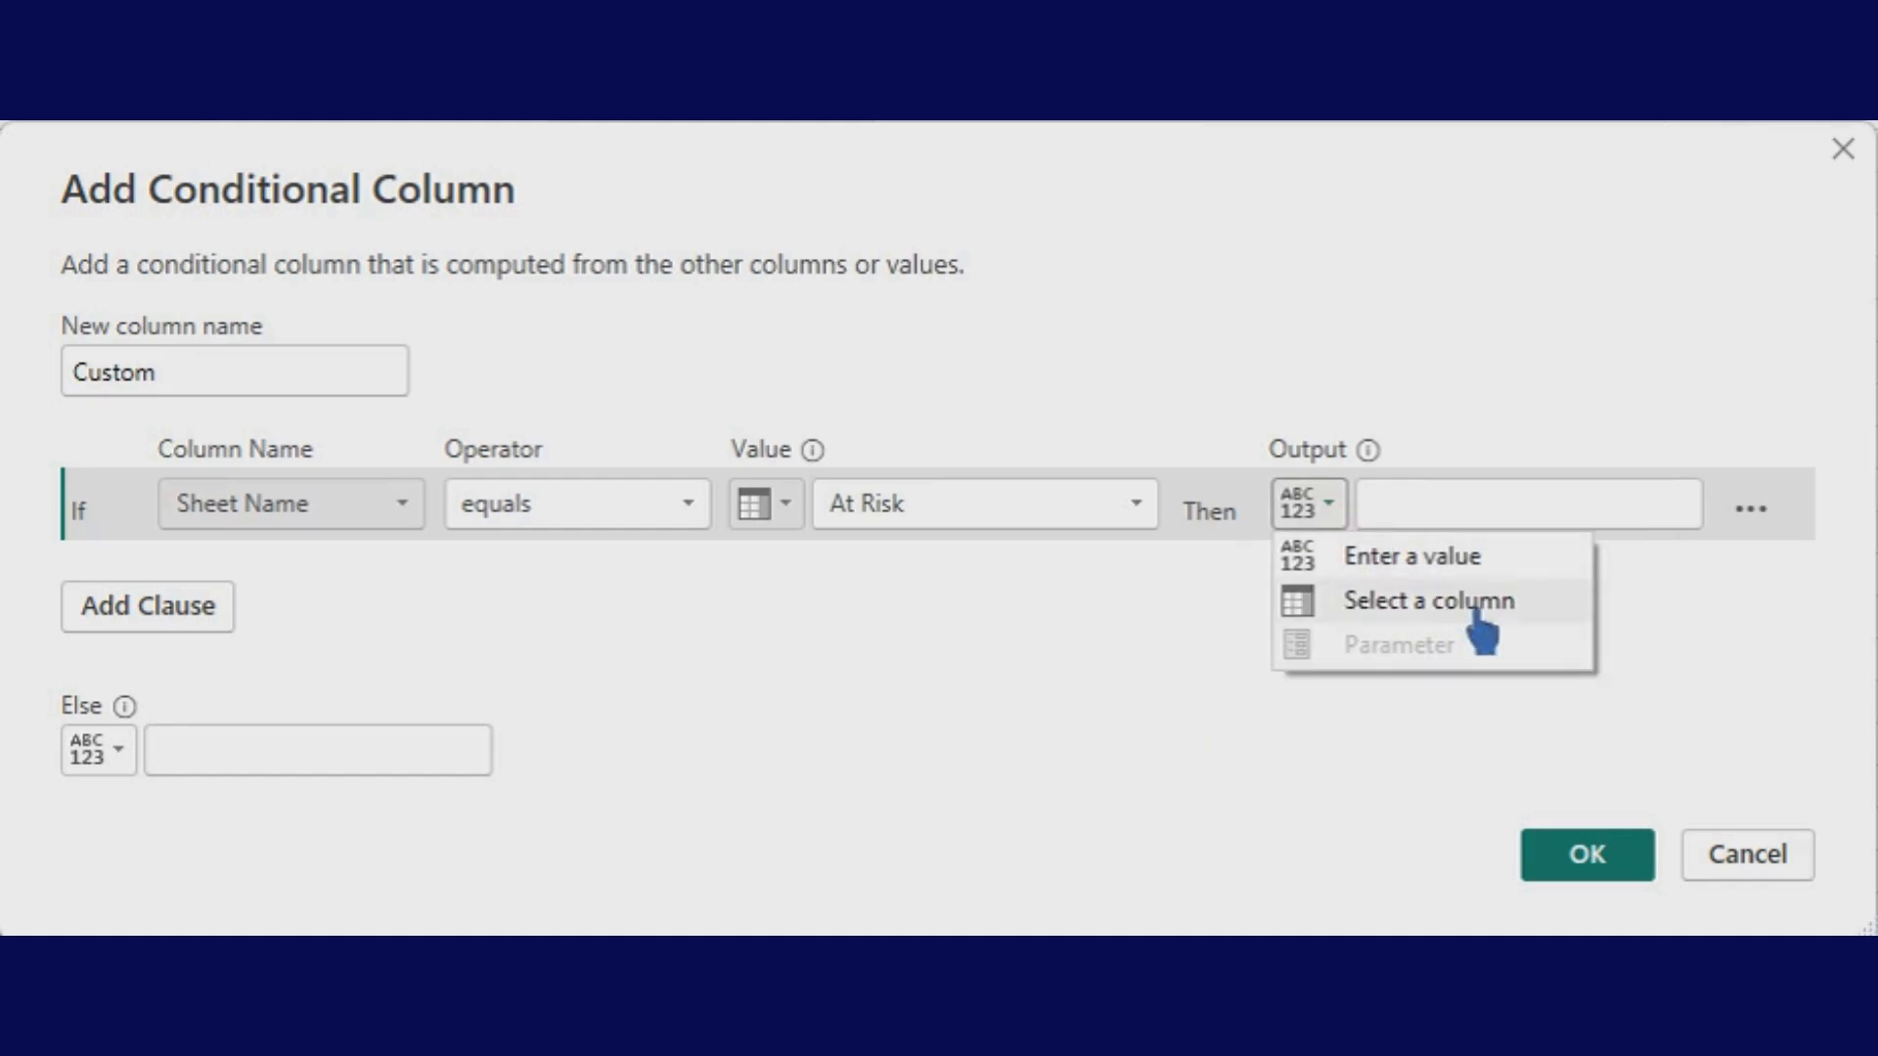
{"action": "left_click", "coordinate": [1458, 592]}
{"action": "left_click", "coordinate": [1630, 508]}
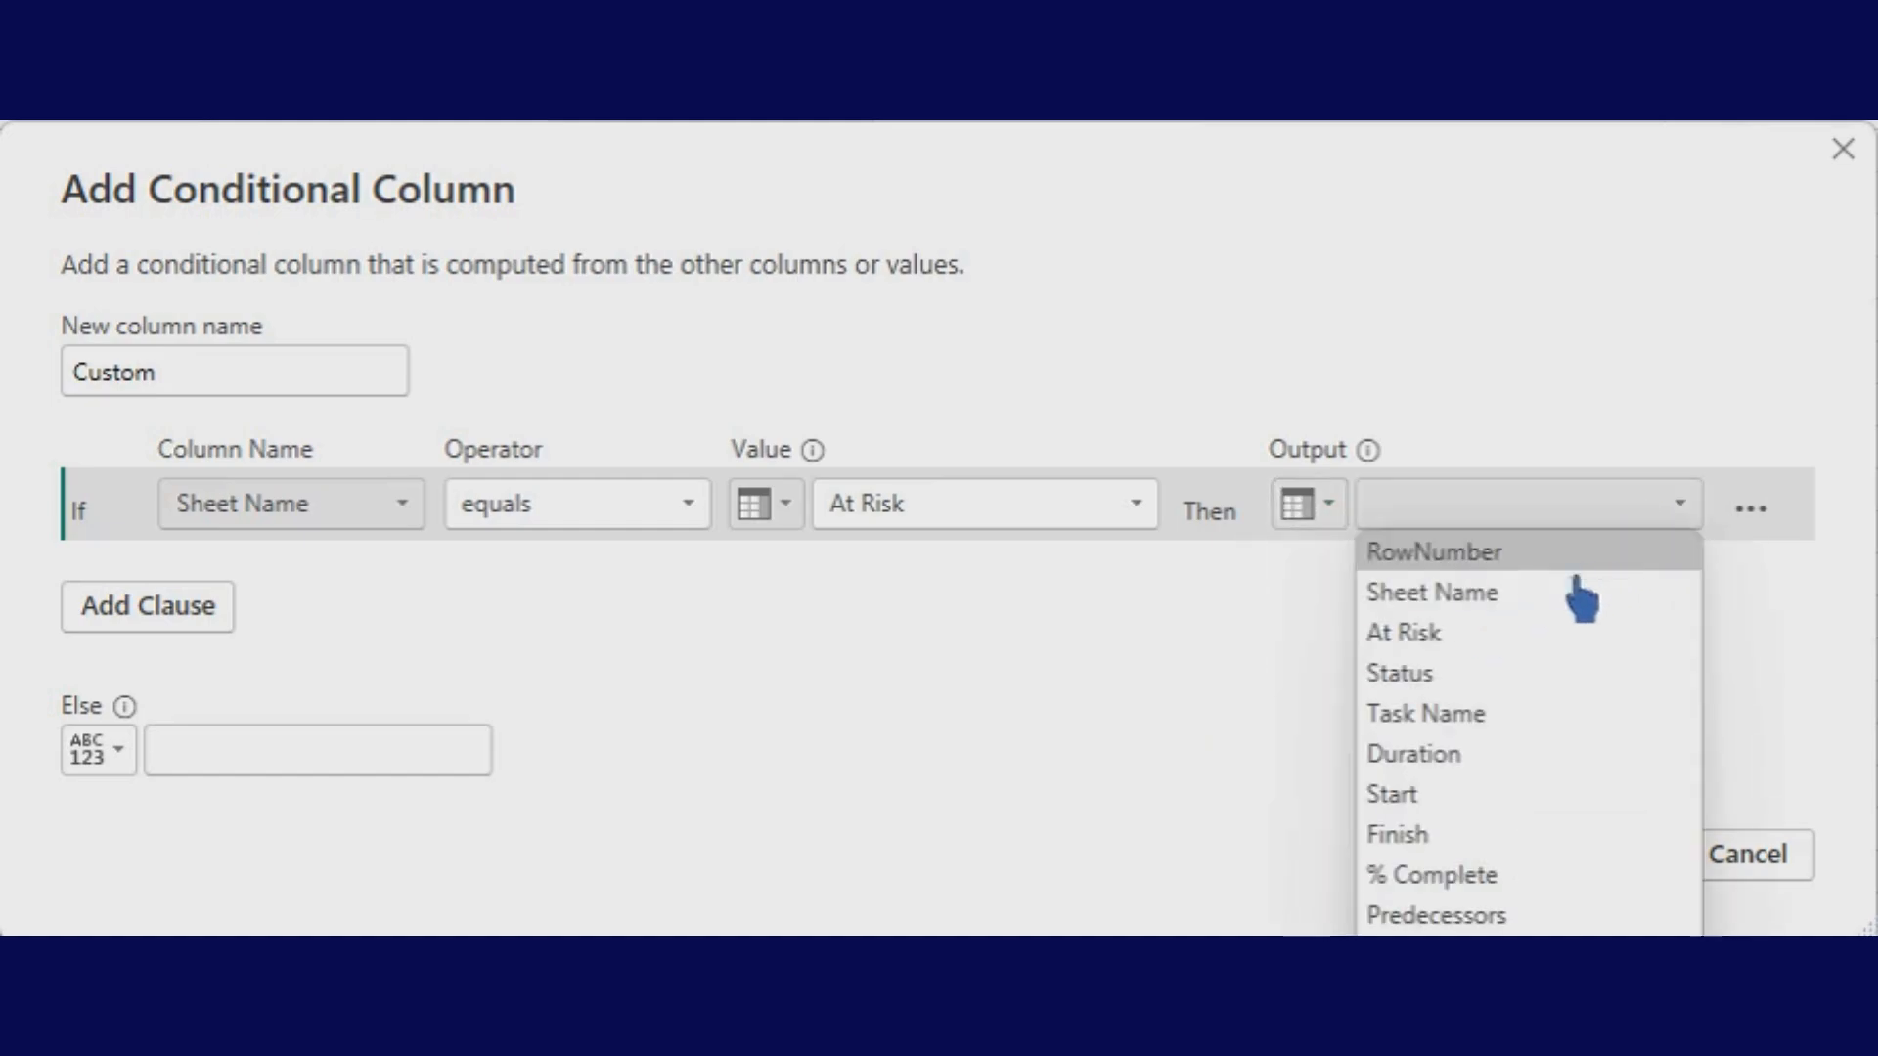
{"action": "left_click", "coordinate": [1311, 506]}
{"action": "left_click", "coordinate": [1360, 548]}
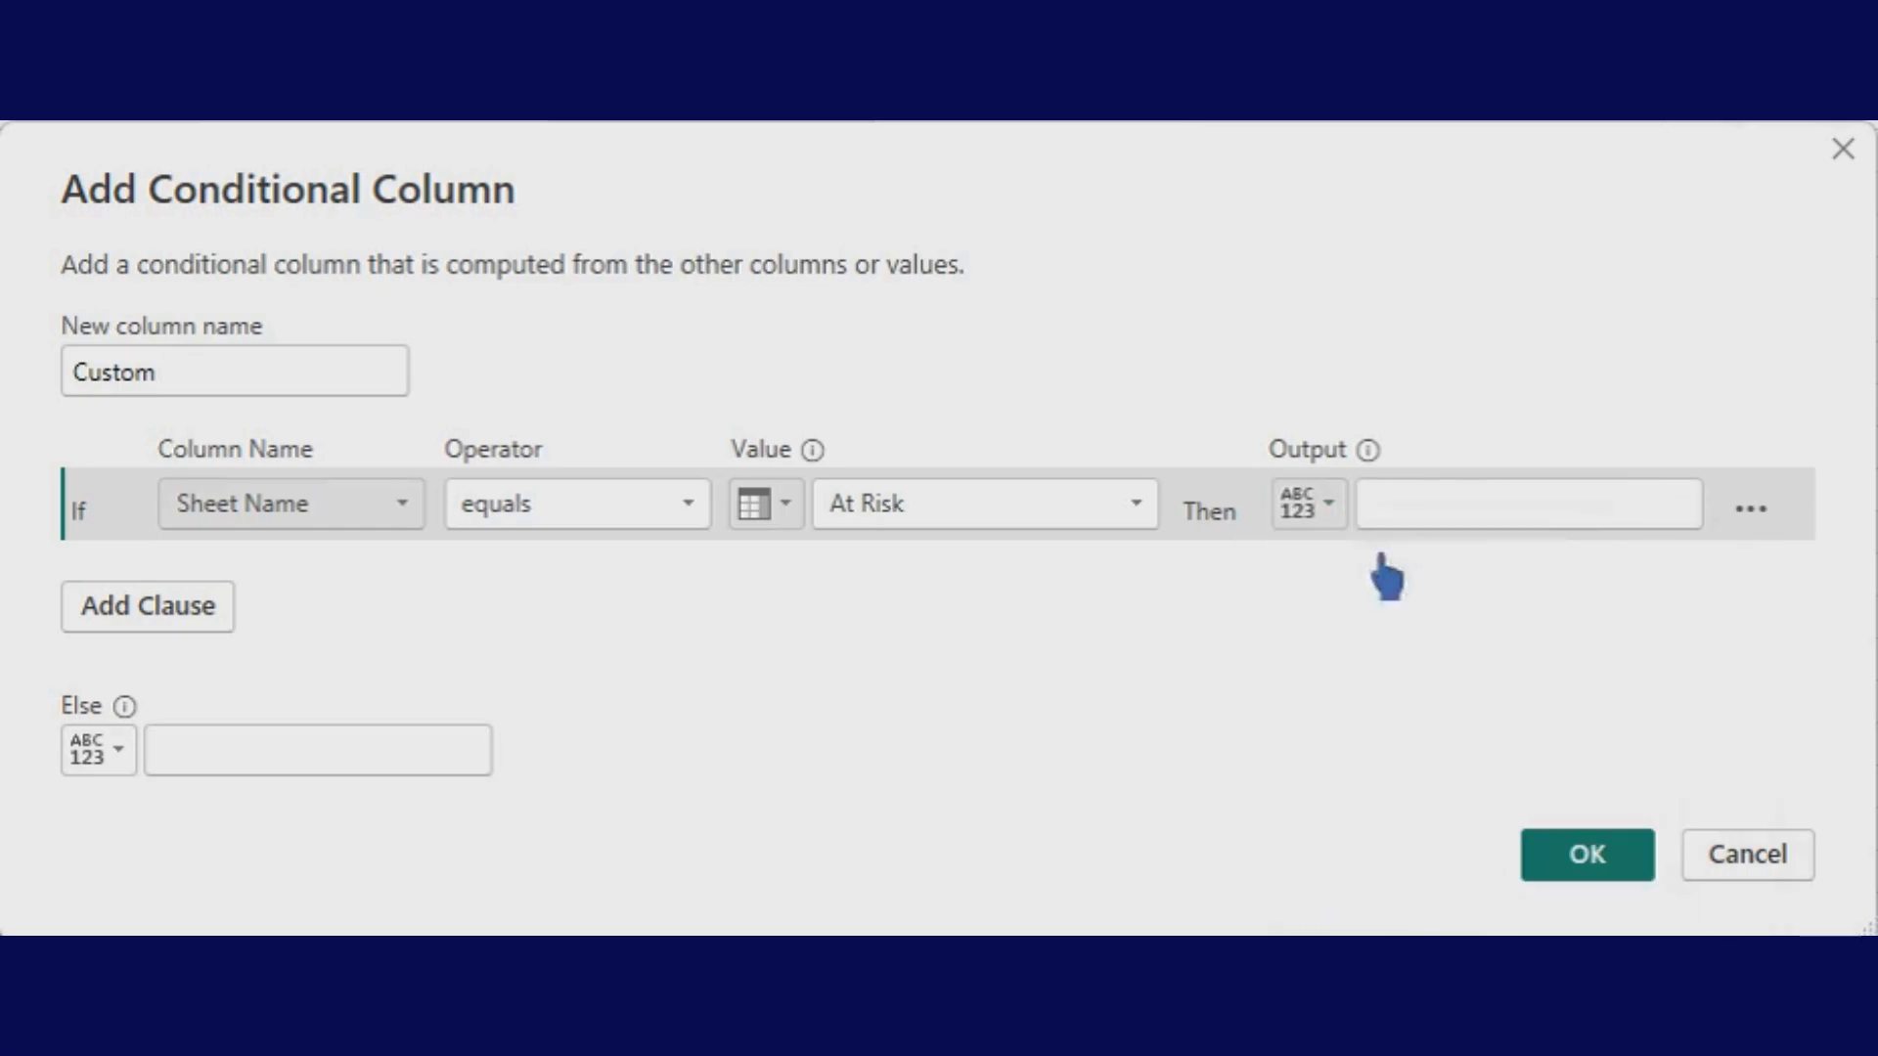
{"action": "left_click", "coordinate": [1543, 524]}
{"action": "type", "text": "Value"}
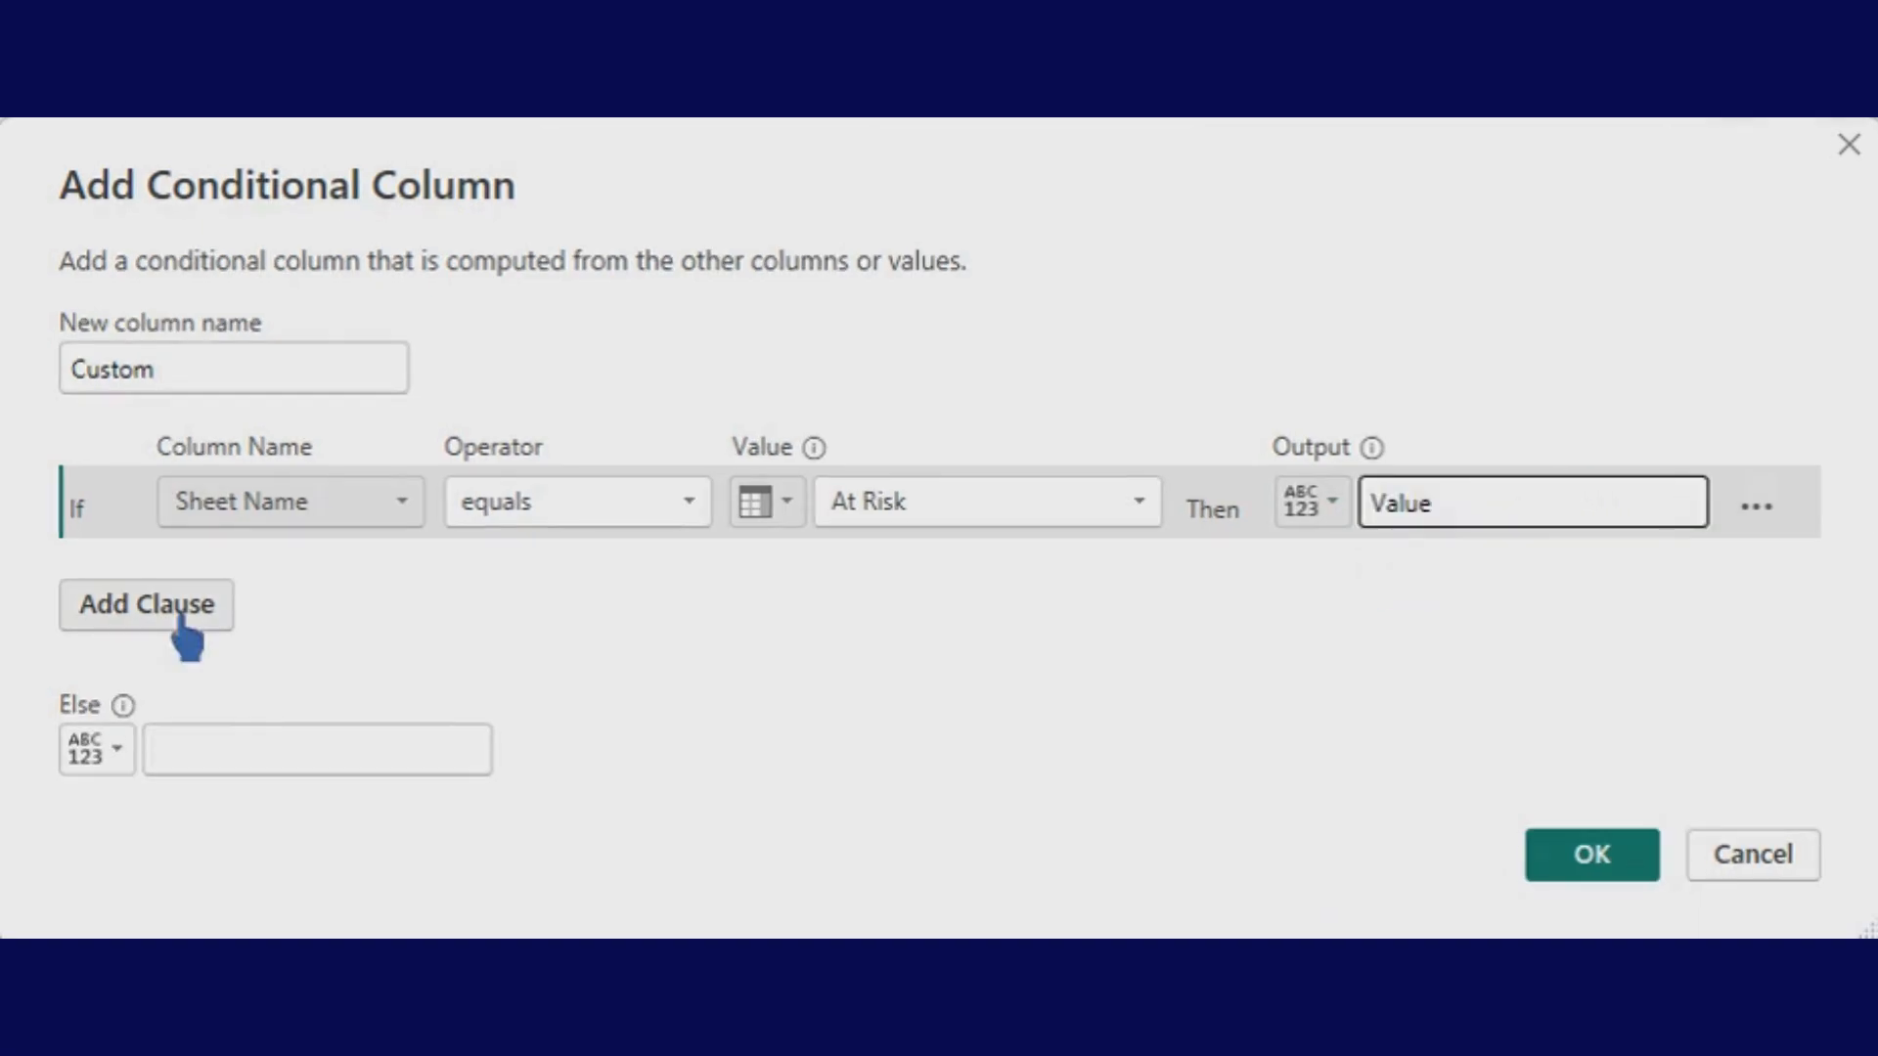
- Add two Else If clauses, the first based on Sheet Name
{"action": "left_click", "coordinate": [233, 626]}
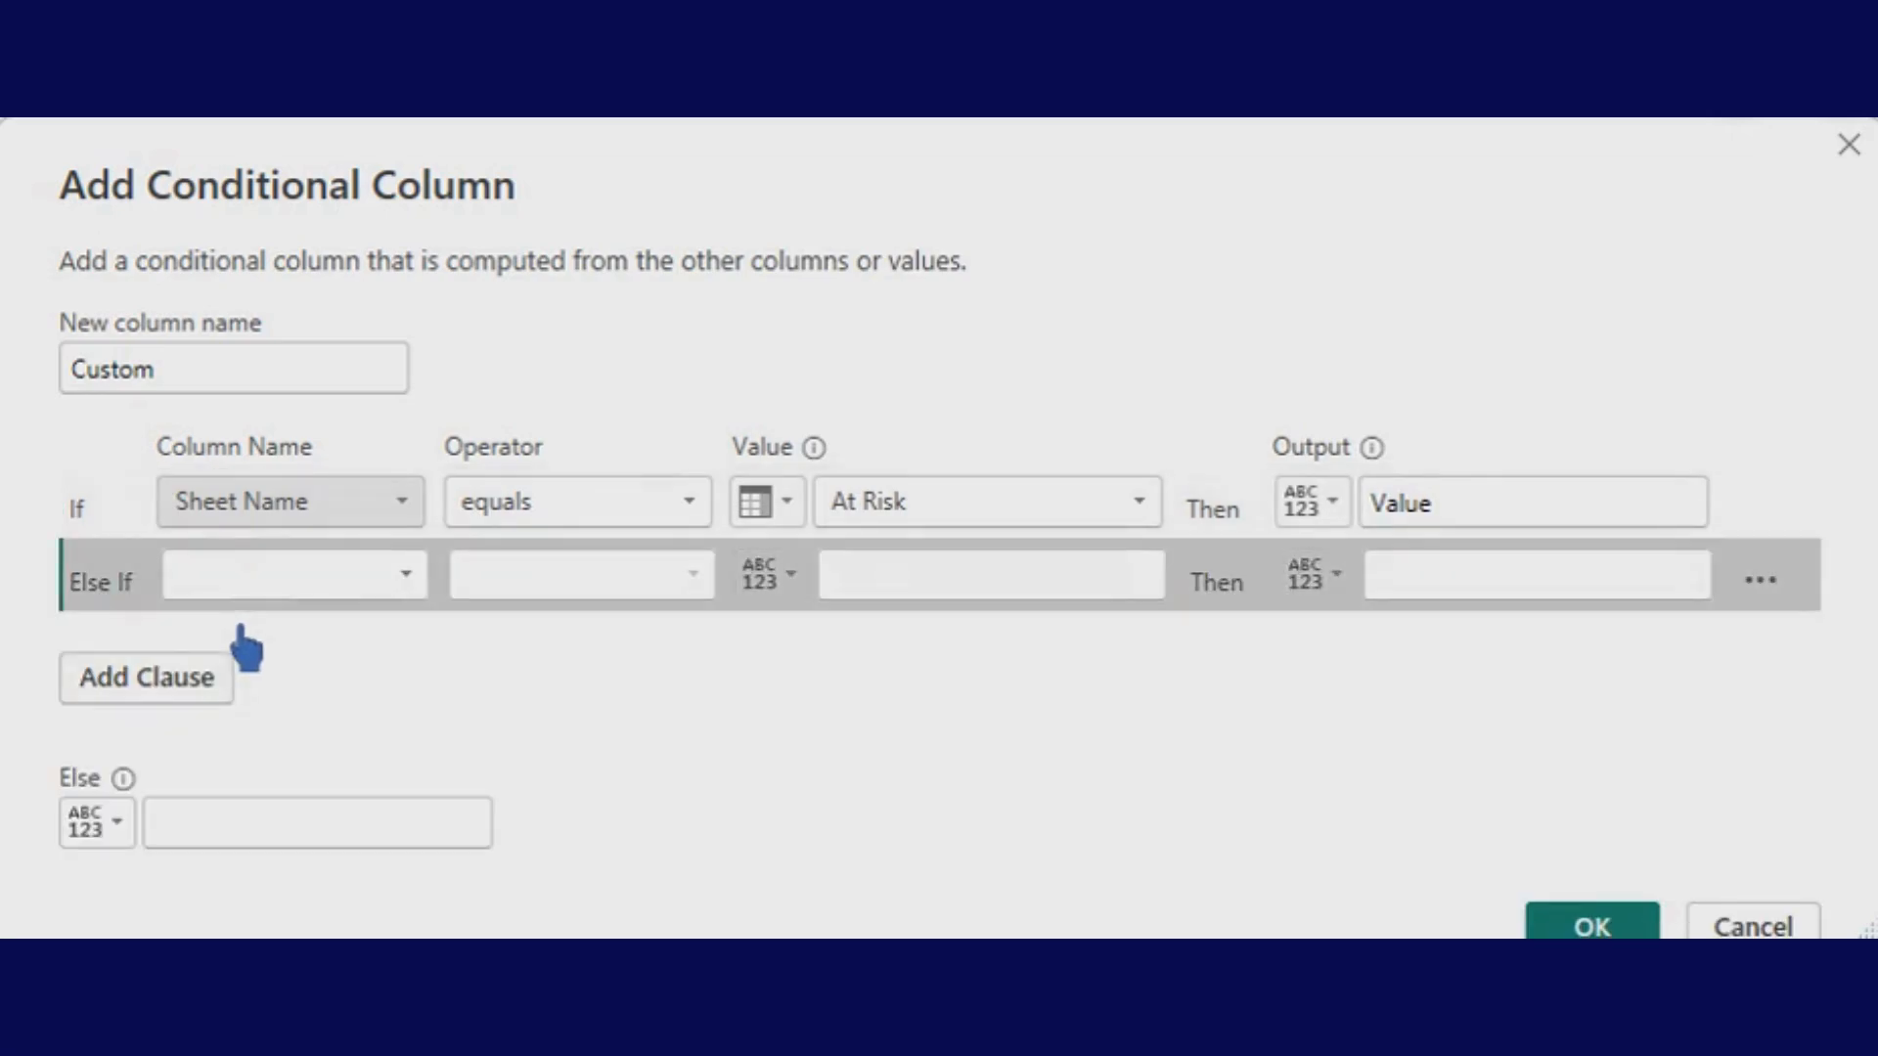
{"action": "left_click", "coordinate": [394, 587]}
{"action": "left_click", "coordinate": [333, 660]}
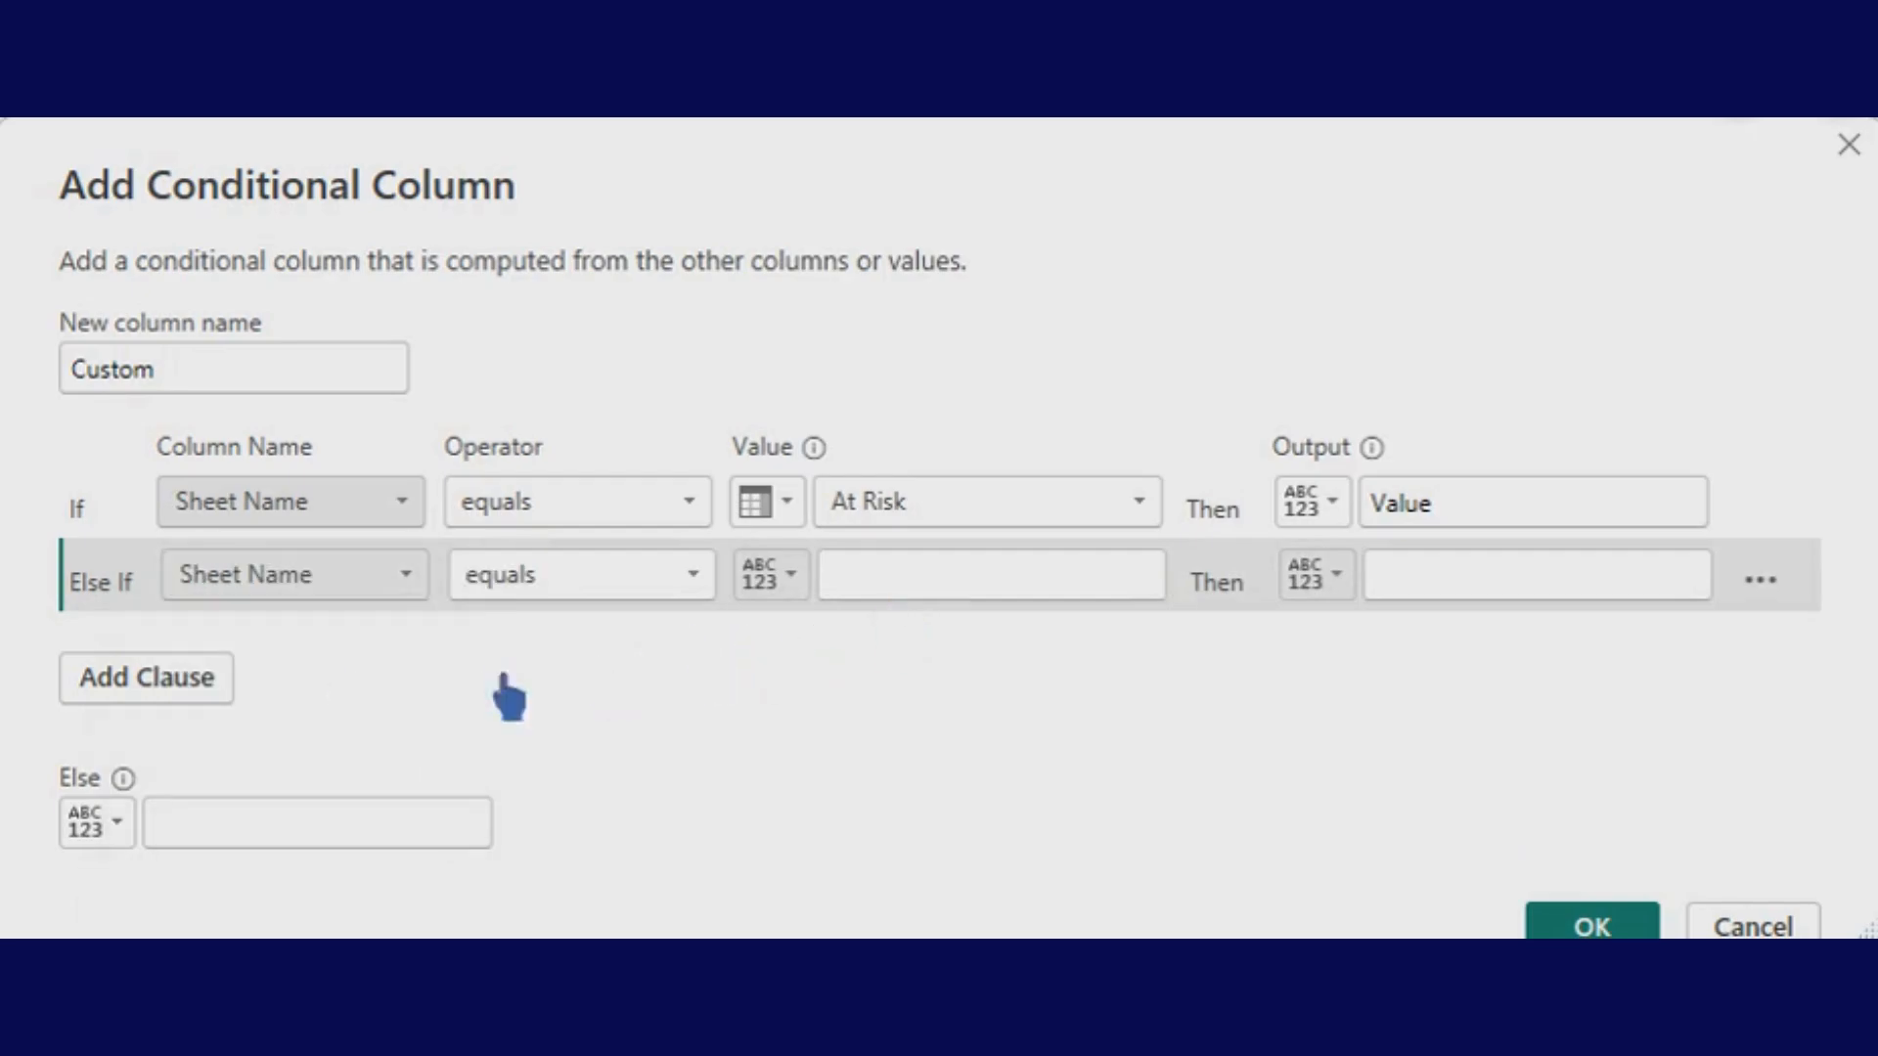
{"action": "left_click", "coordinate": [231, 697]}
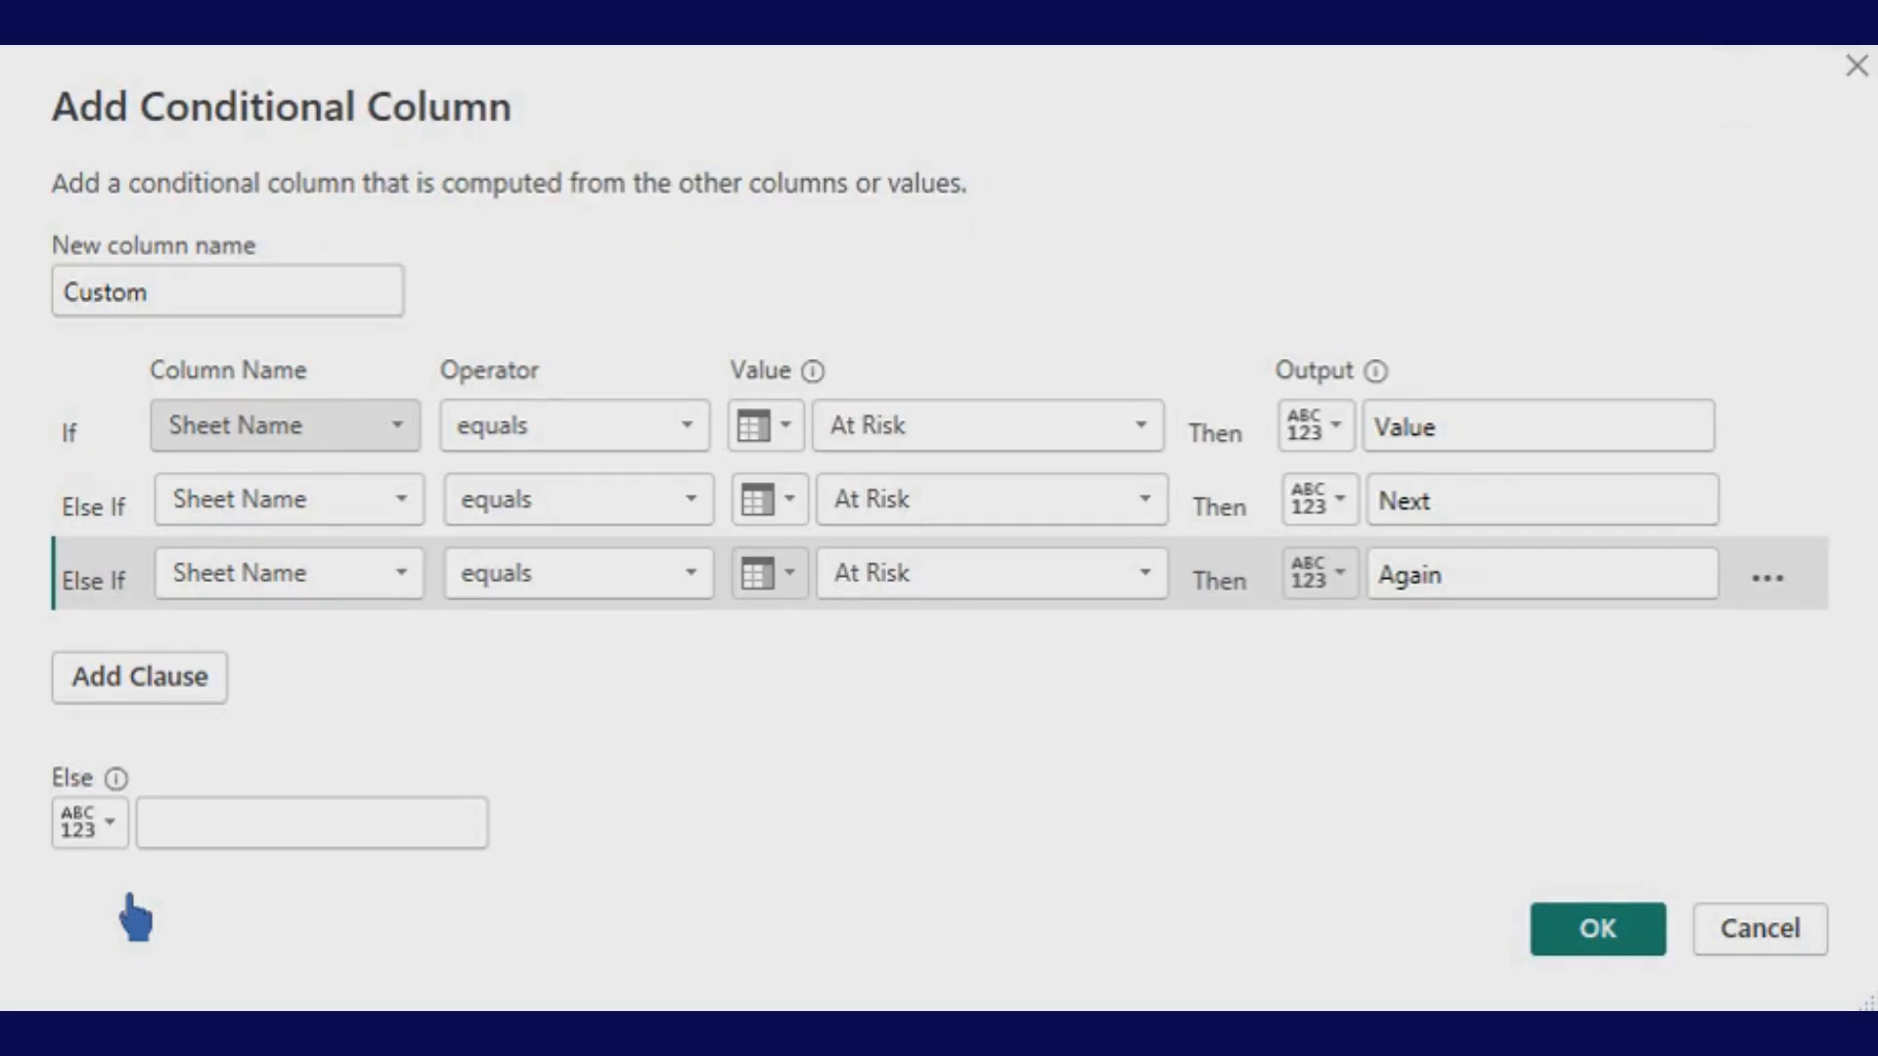
- Make the Else fallback take its value from the Status column
{"action": "left_click", "coordinate": [196, 830]}
{"action": "type", "text": "null"}
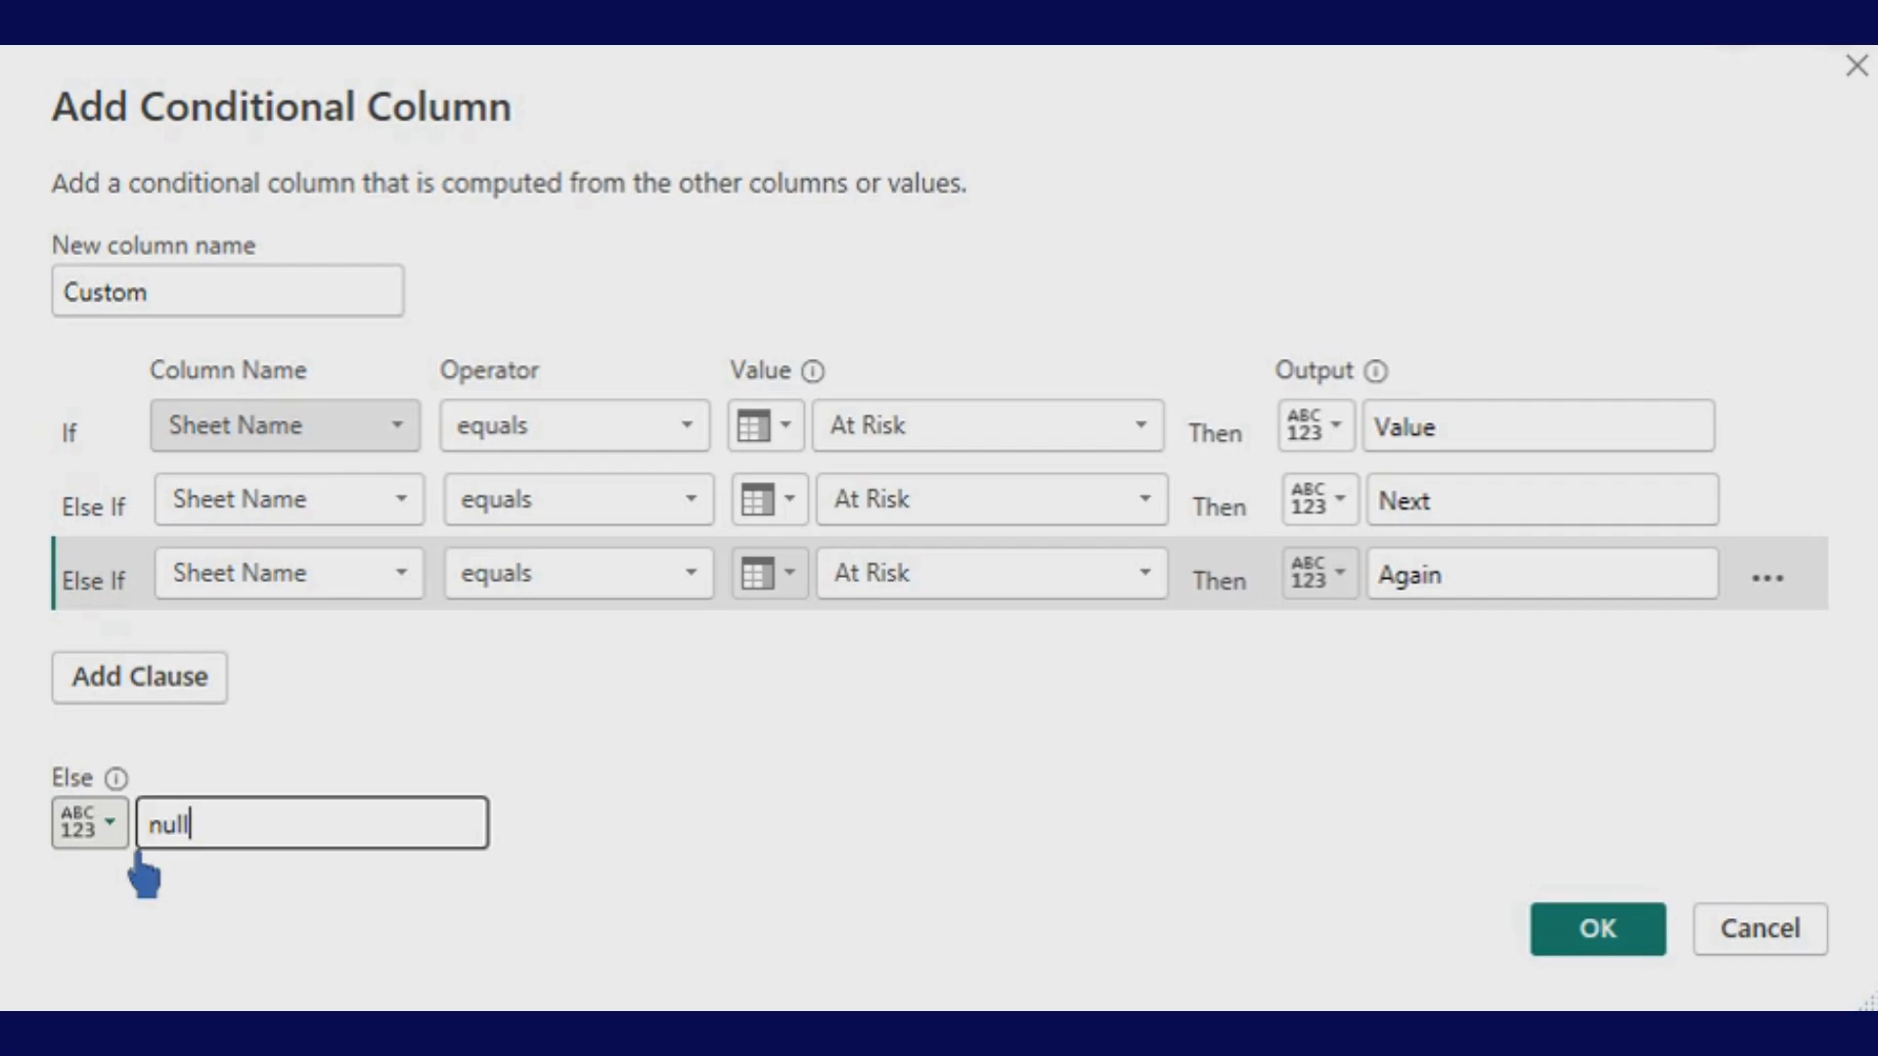
{"action": "left_click", "coordinate": [115, 836]}
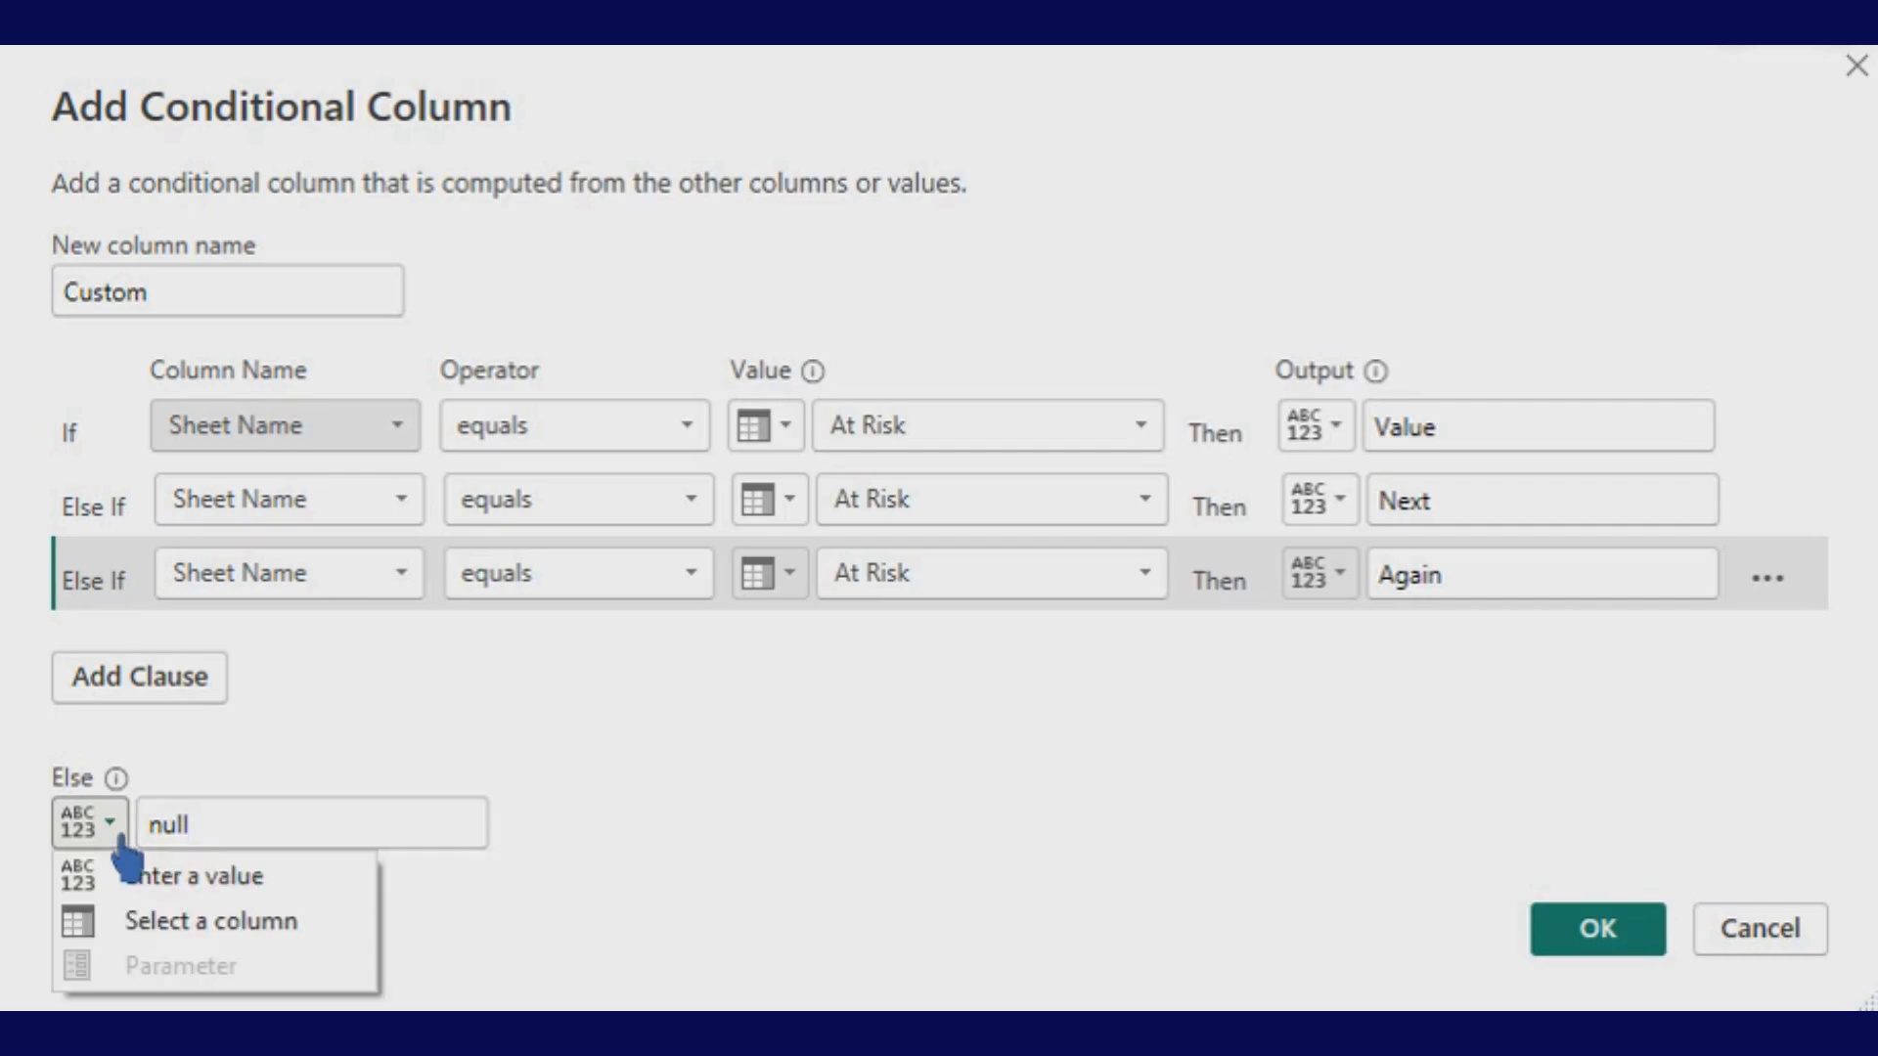
{"action": "left_click", "coordinate": [181, 925]}
{"action": "left_click", "coordinate": [476, 831]}
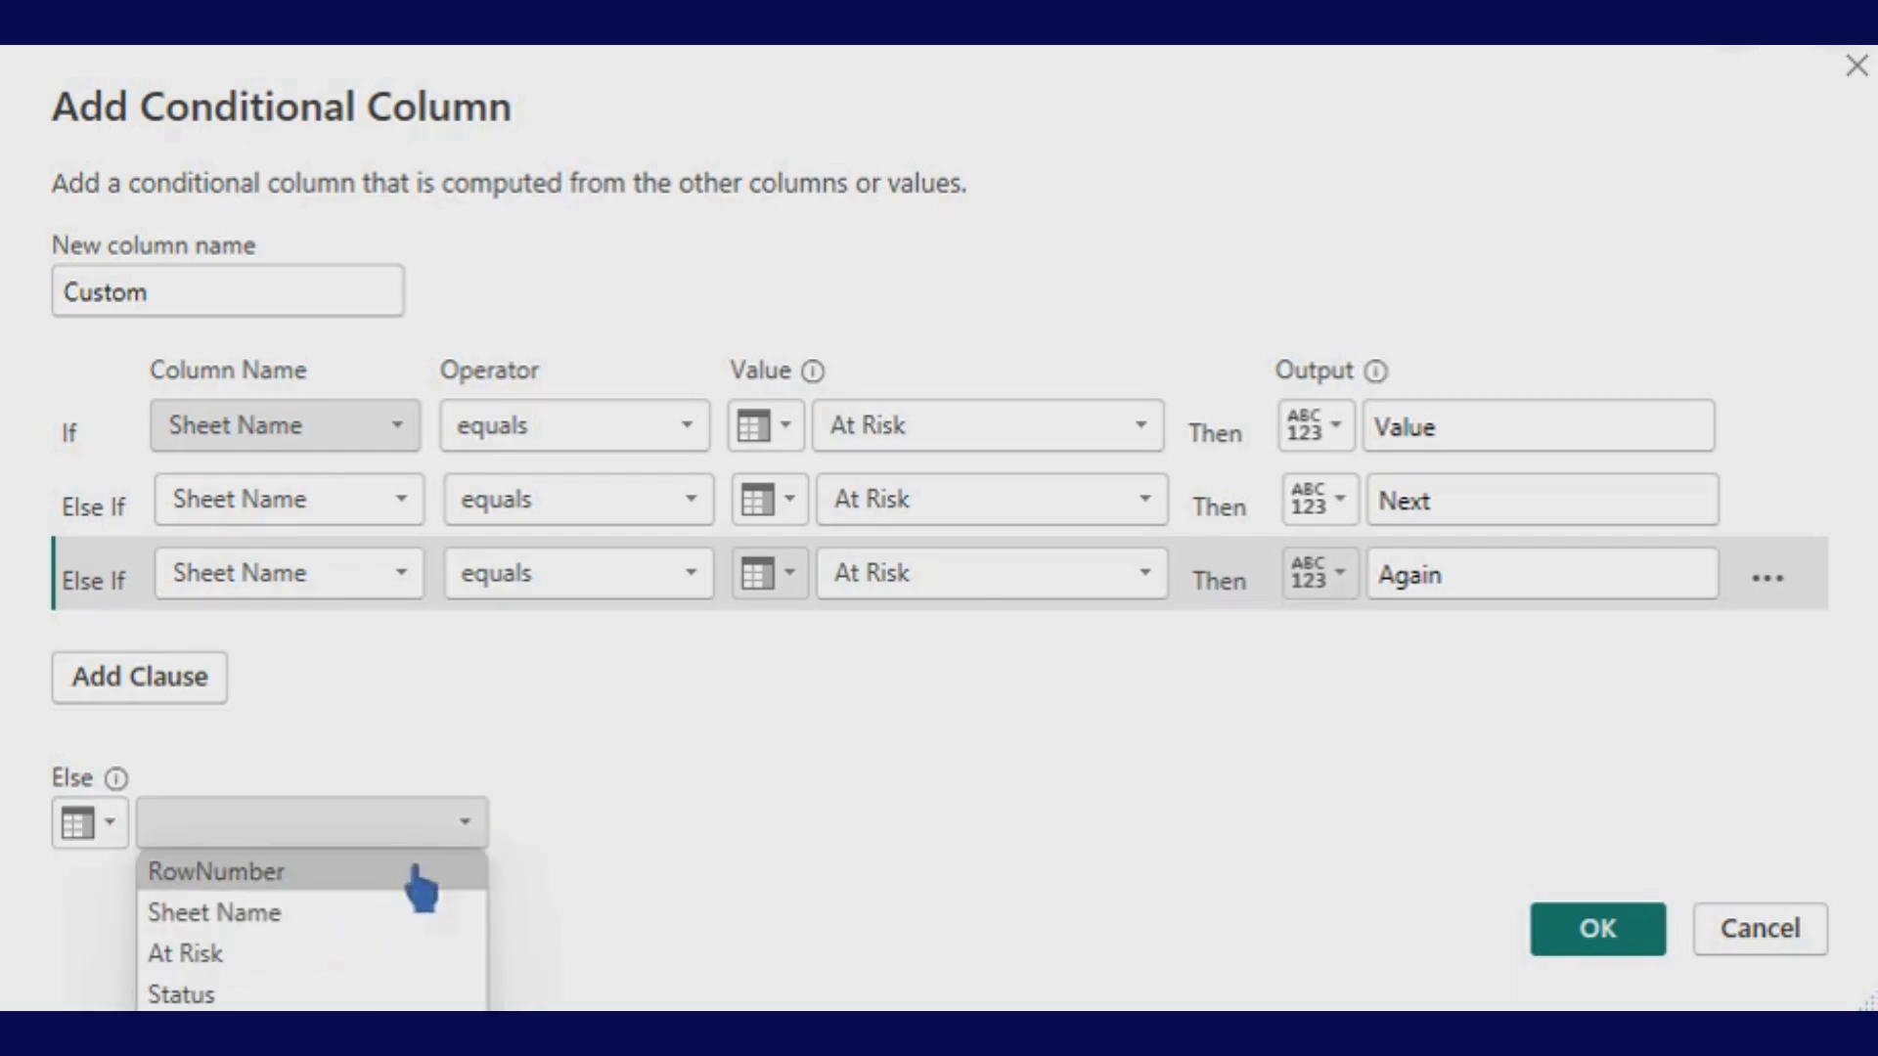
{"action": "left_click", "coordinate": [269, 995]}
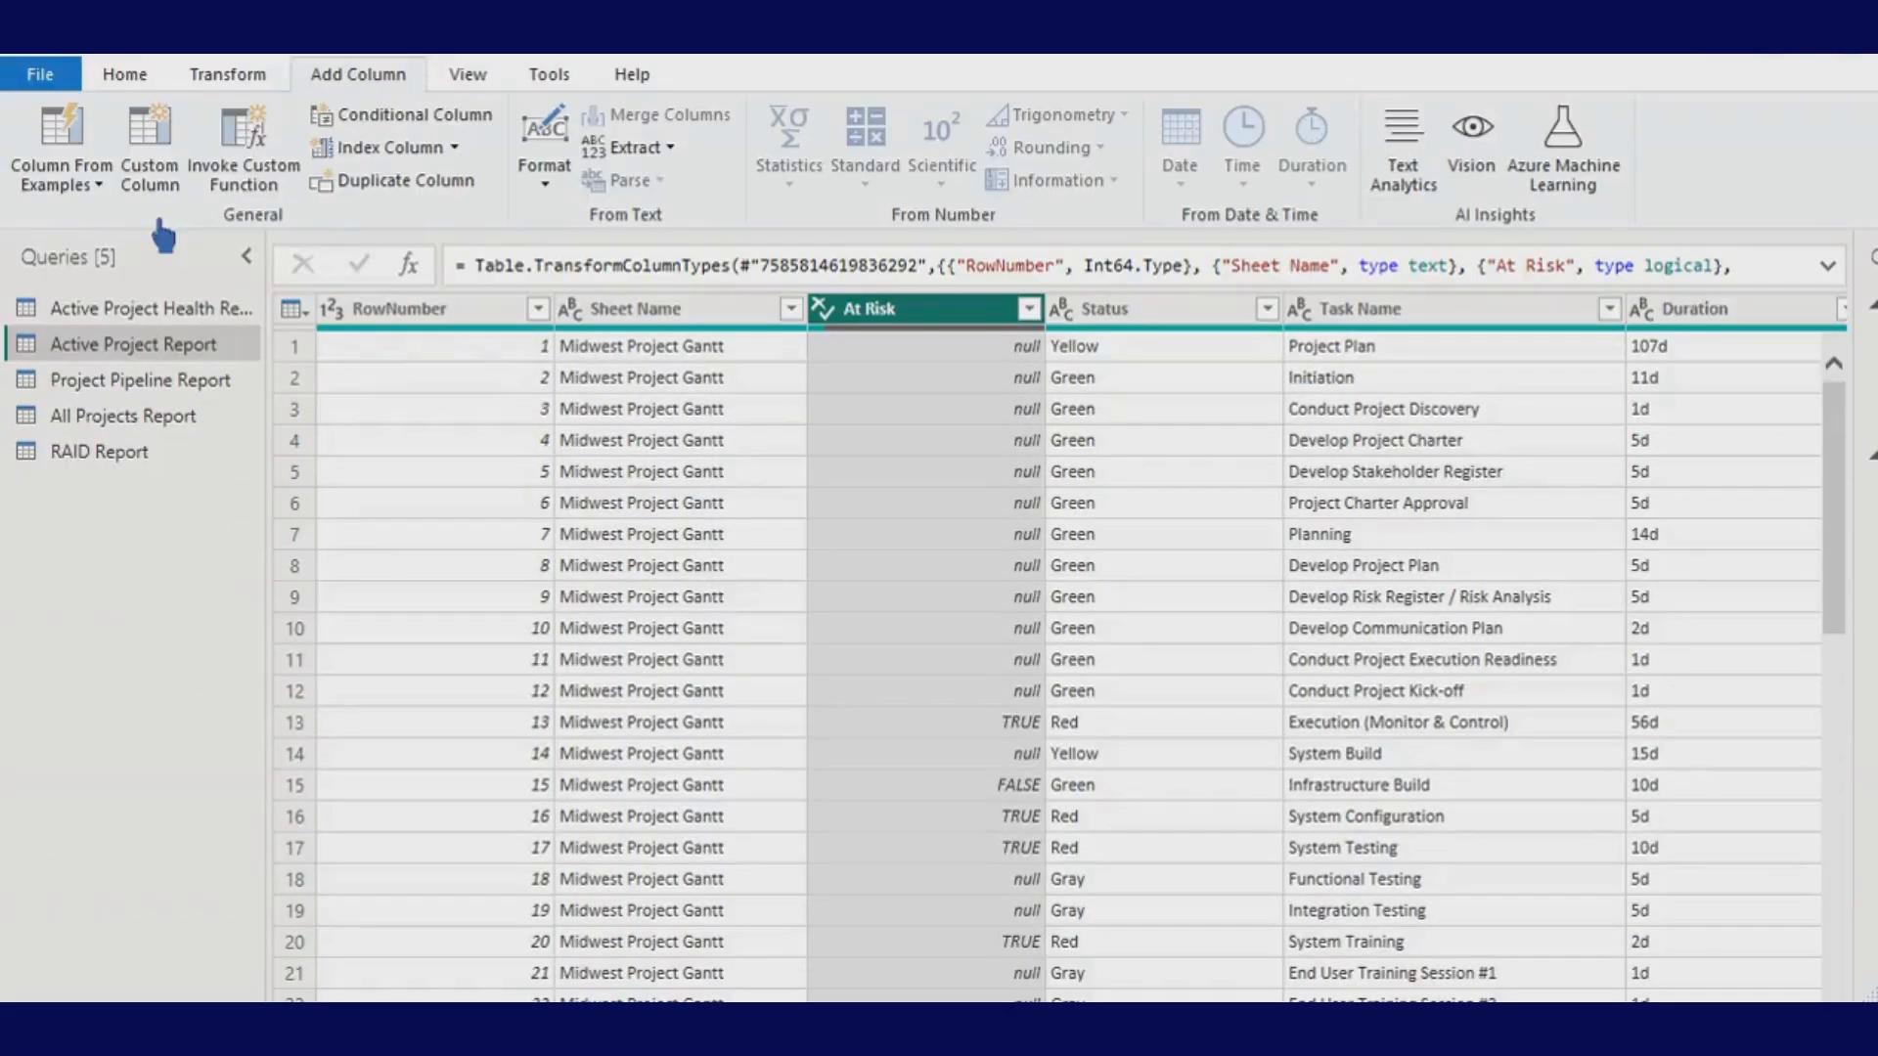
{"action": "left_click", "coordinate": [183, 142]}
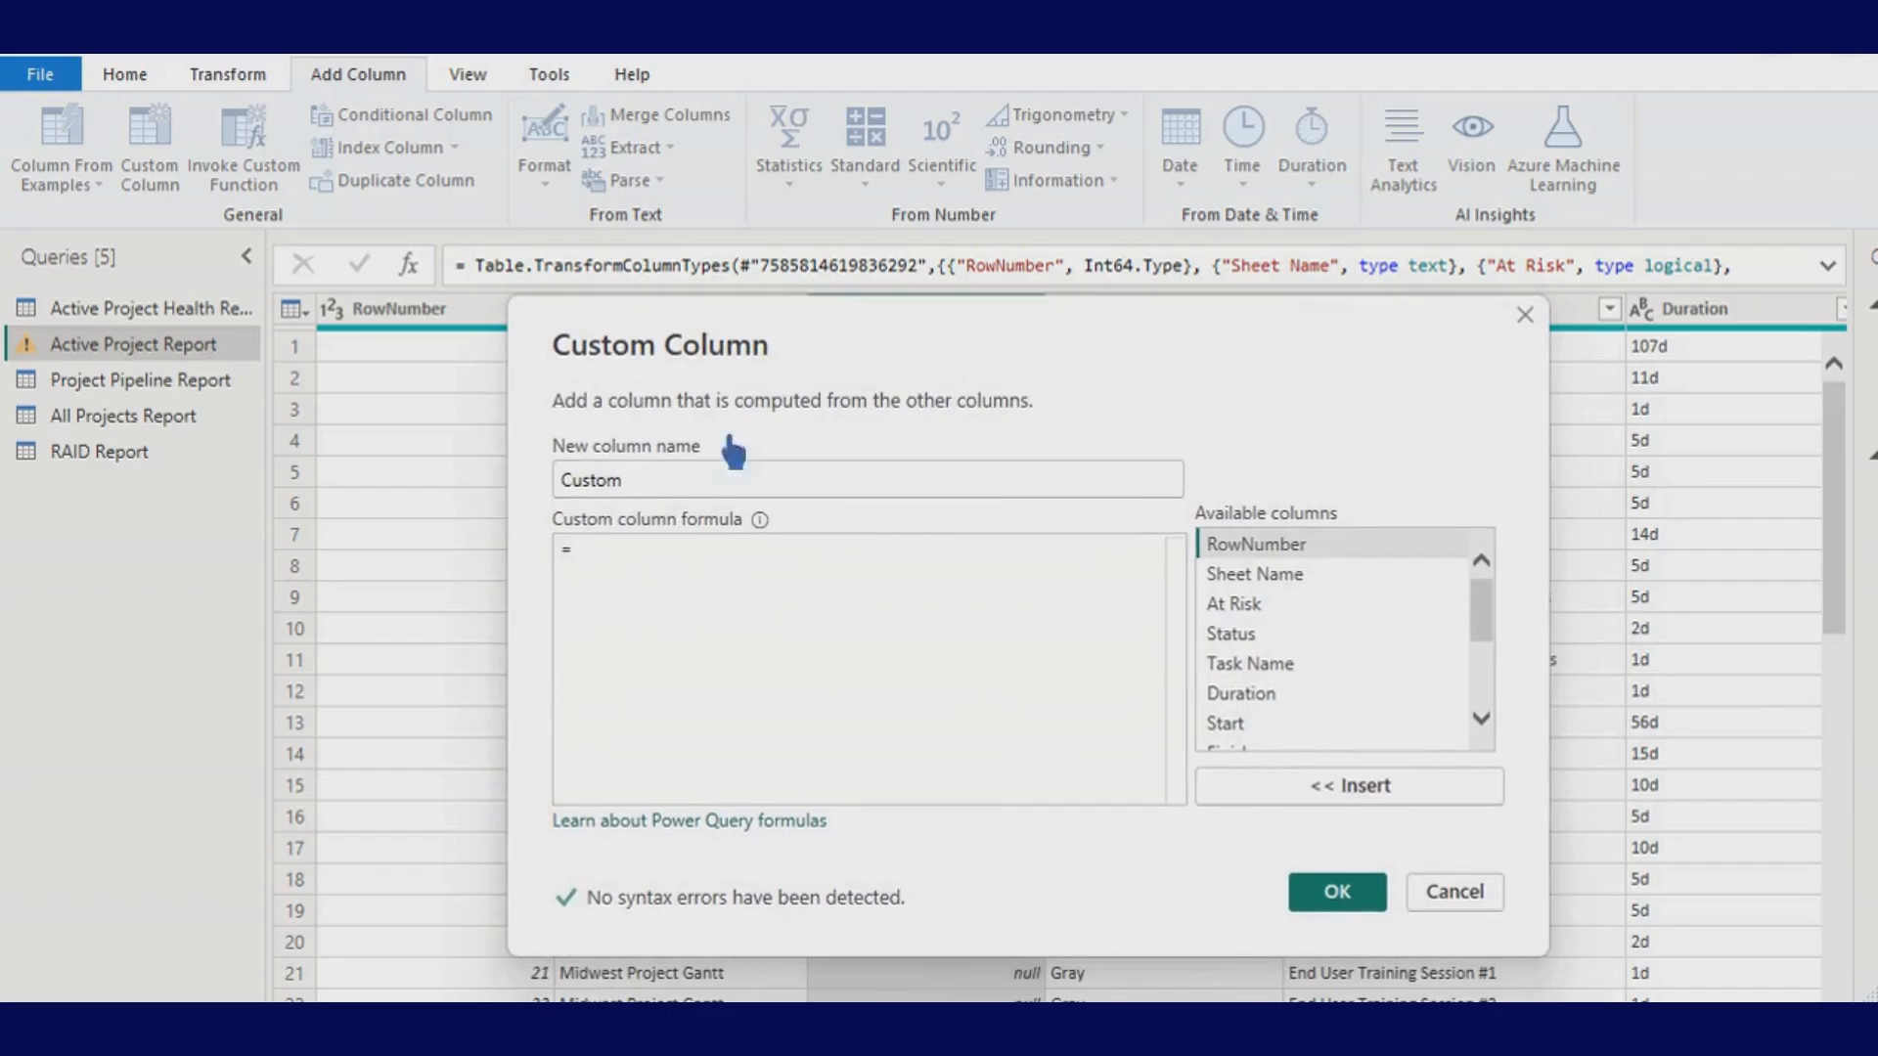
{"action": "left_click", "coordinate": [682, 581]}
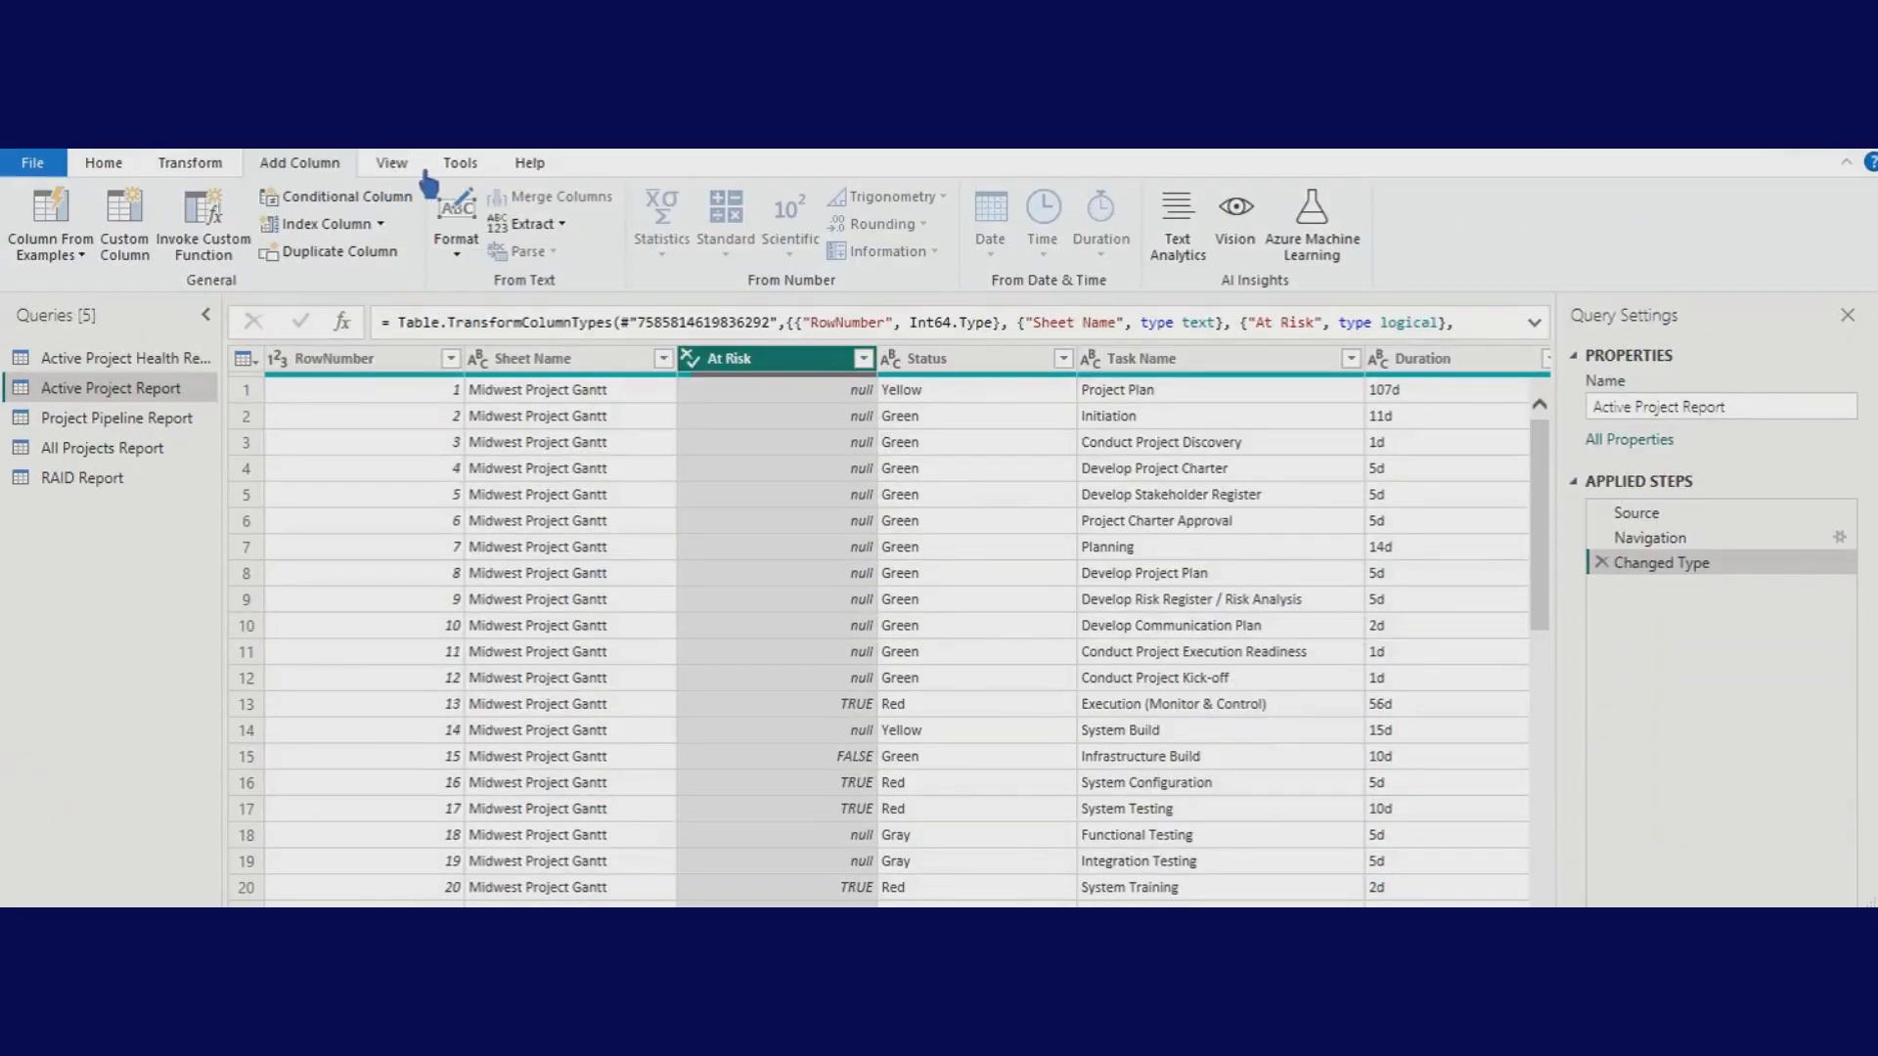
- Turn on Column distribution, showing RowNumber with 136 distinct and 136 unique values
{"action": "left_click", "coordinate": [395, 164]}
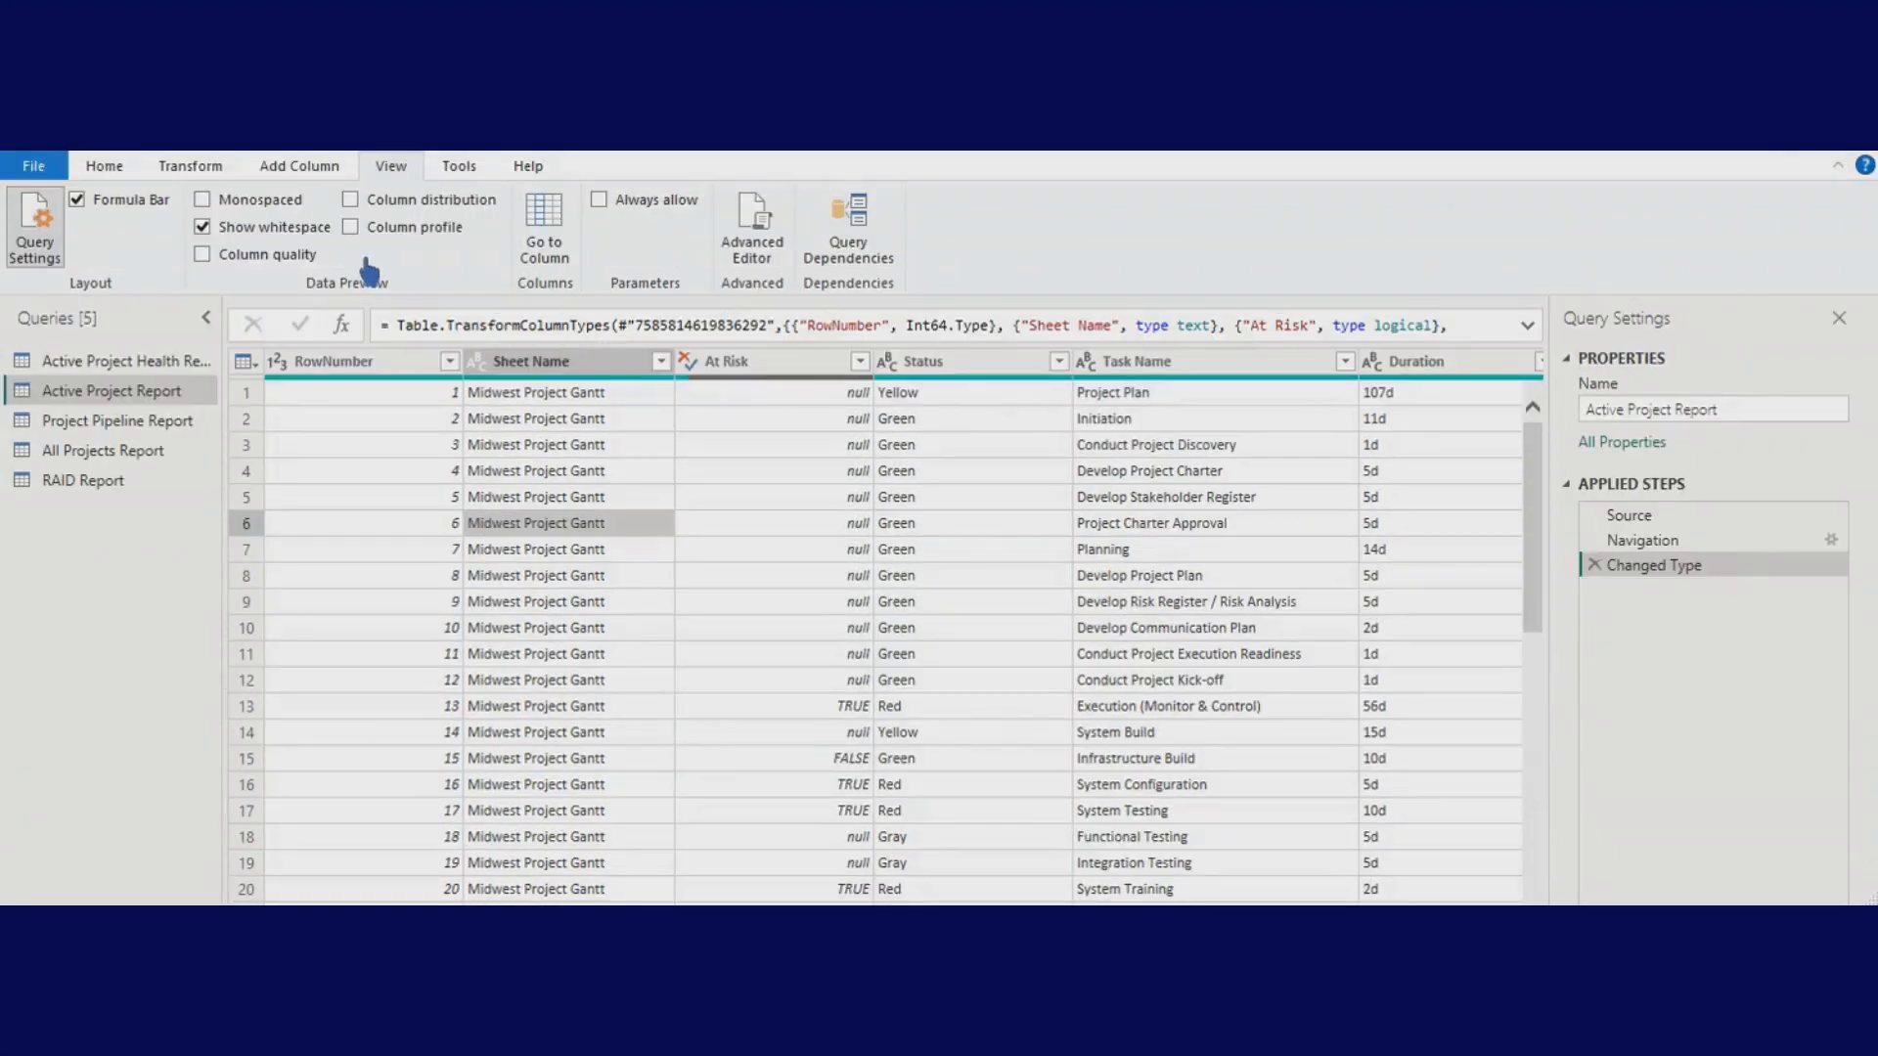
{"action": "left_click", "coordinate": [370, 207]}
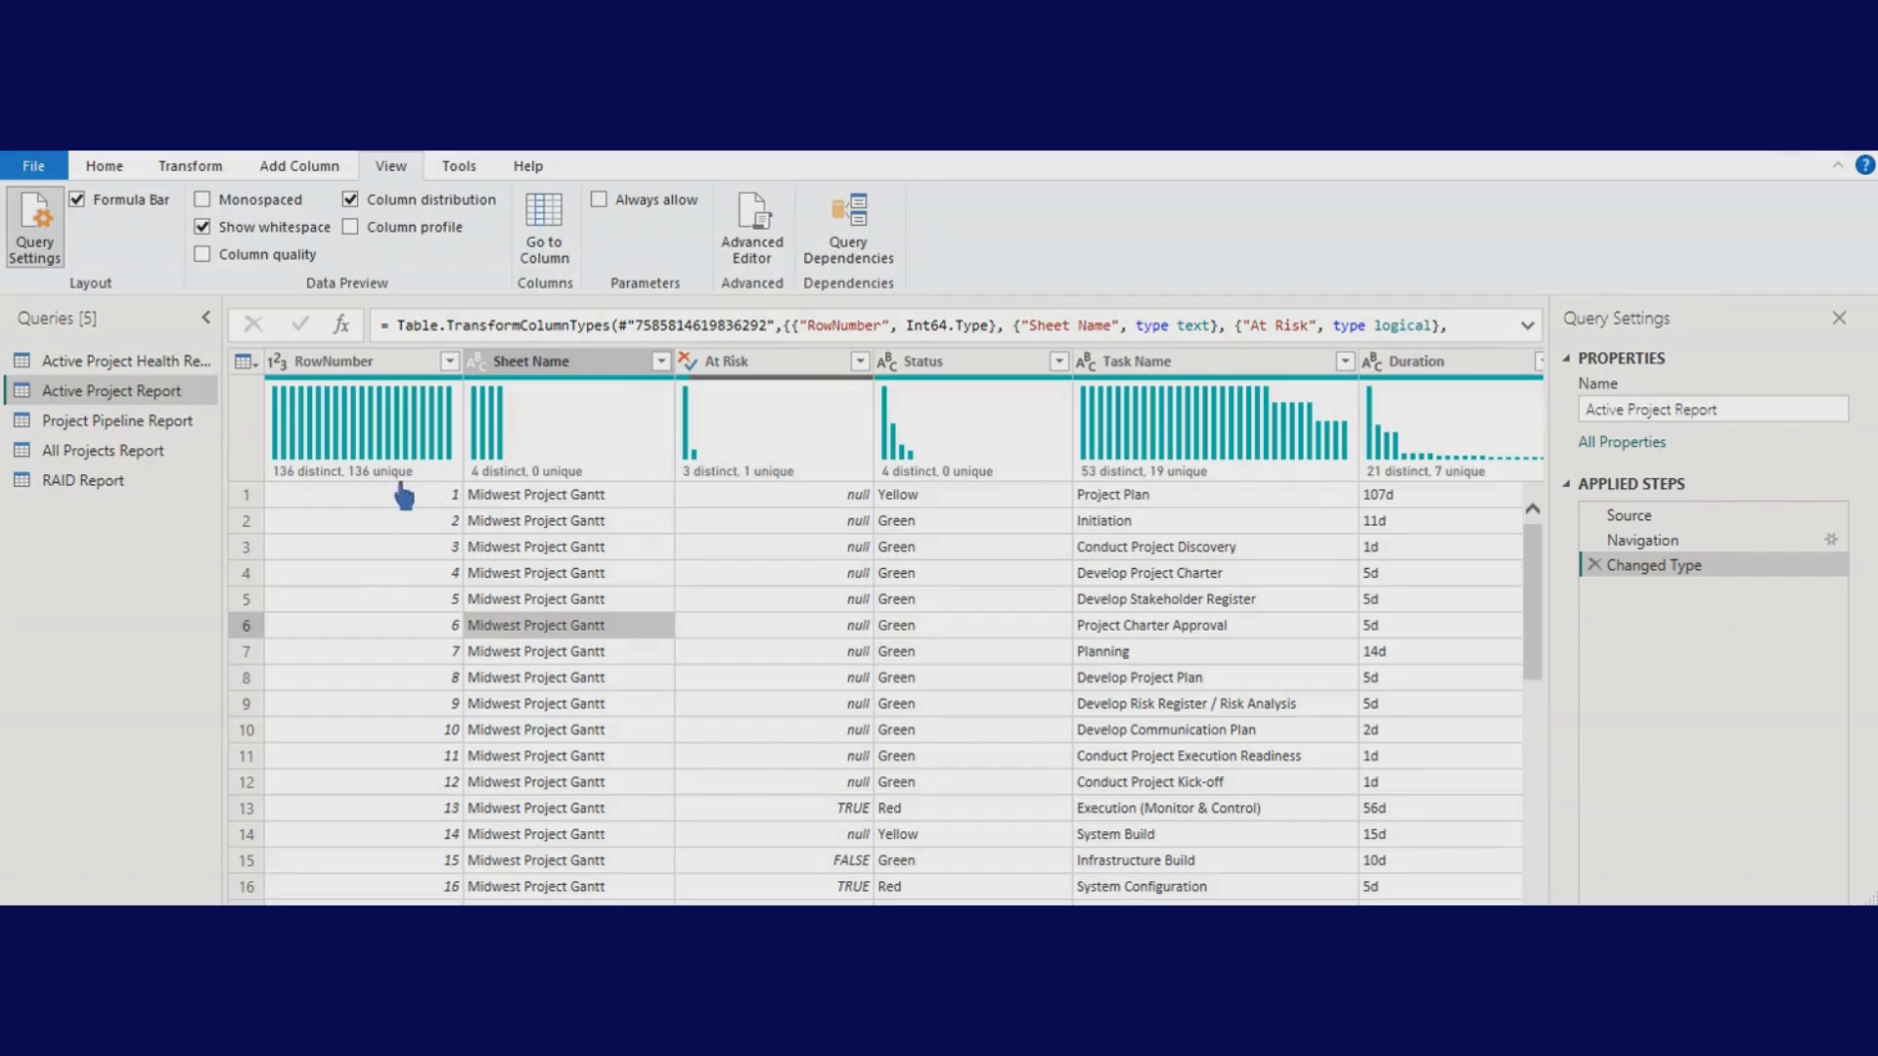
- Inspect the Sheet Name and At Risk column profiles, then switch Column profile off
{"action": "mouse_move", "coordinate": [507, 477]}
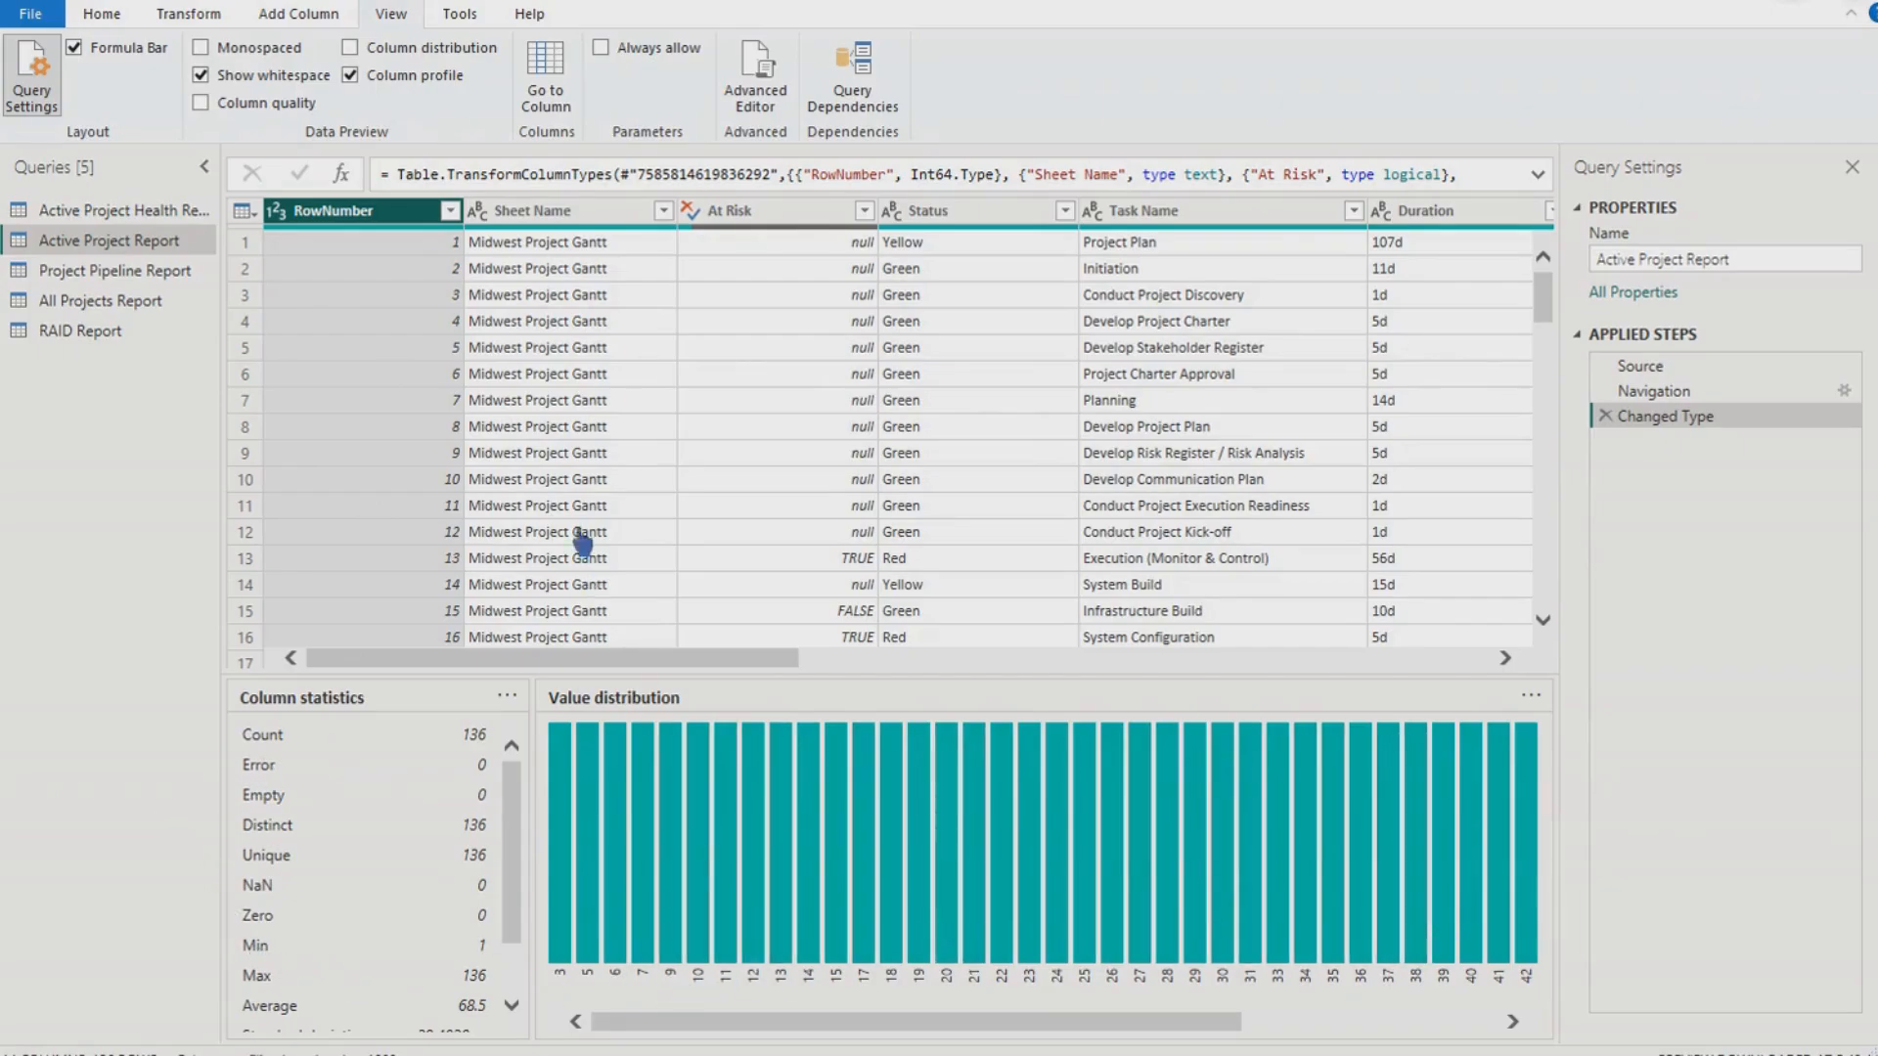
{"action": "left_click", "coordinate": [540, 211]}
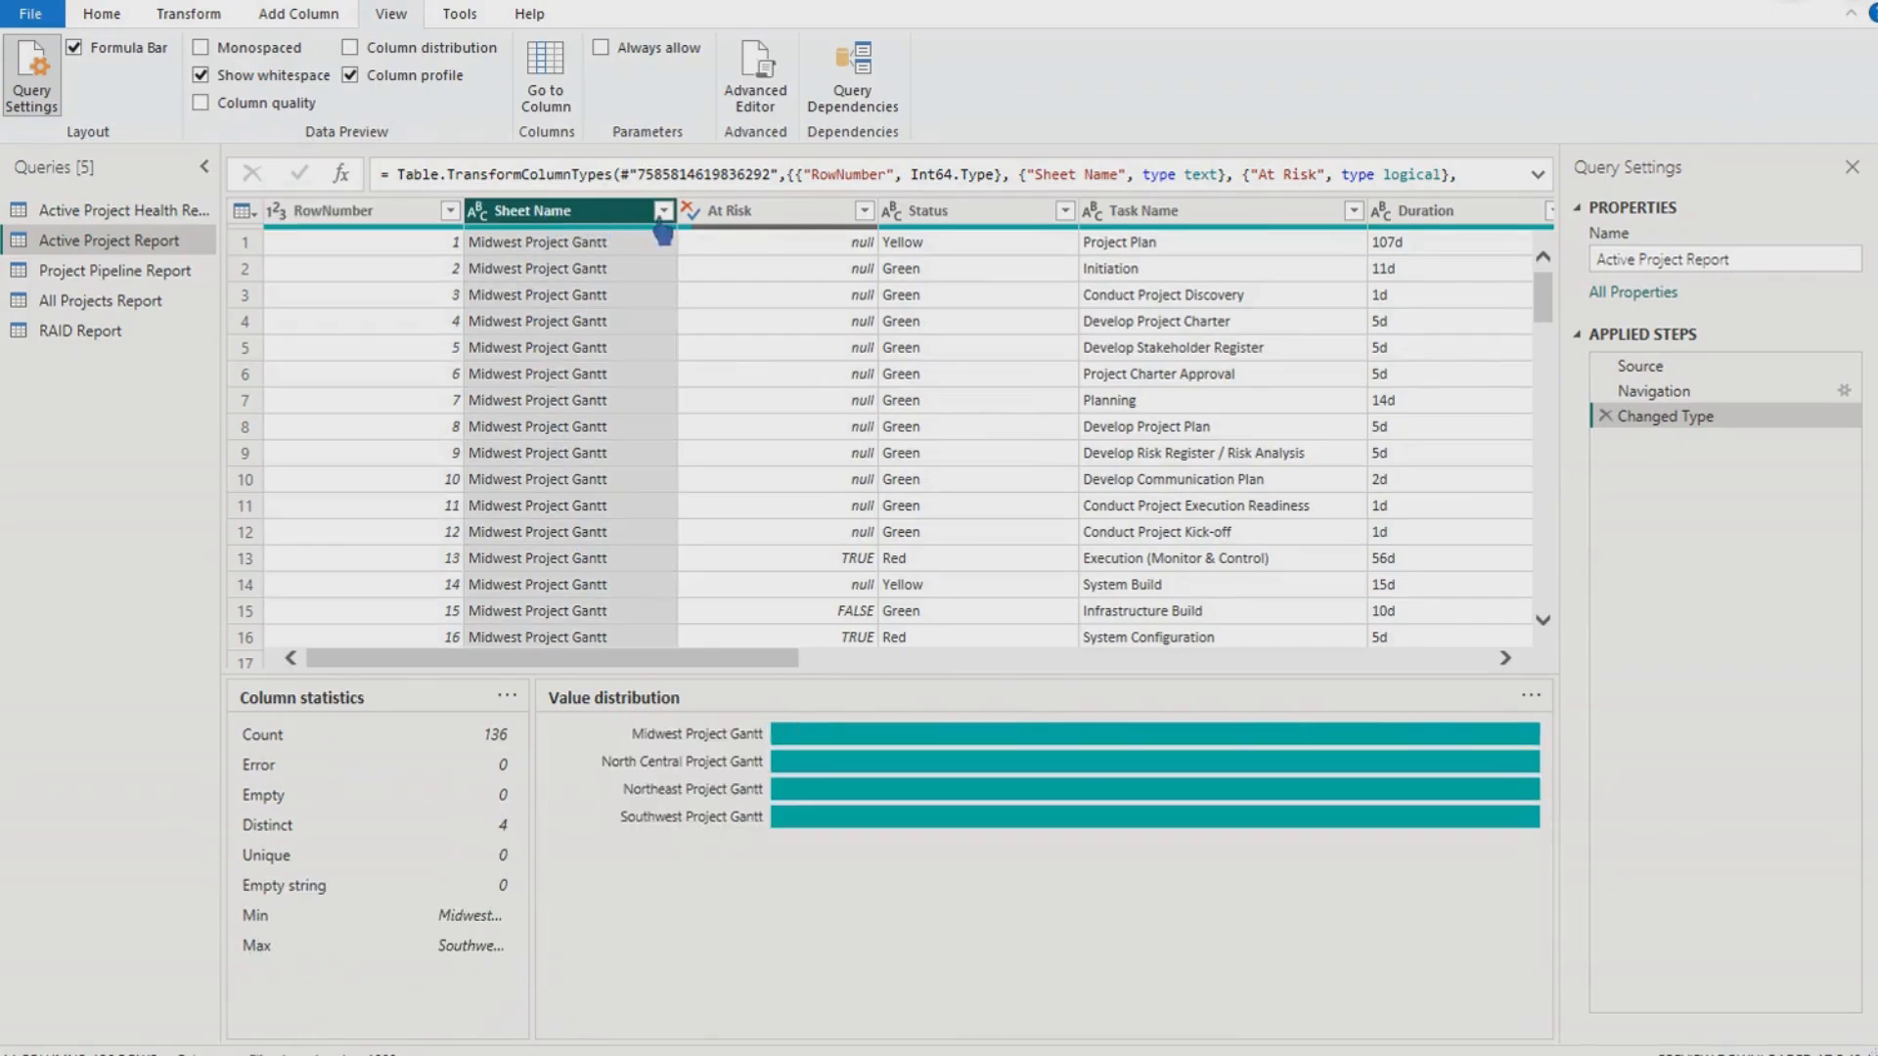
{"action": "left_click", "coordinate": [768, 218]}
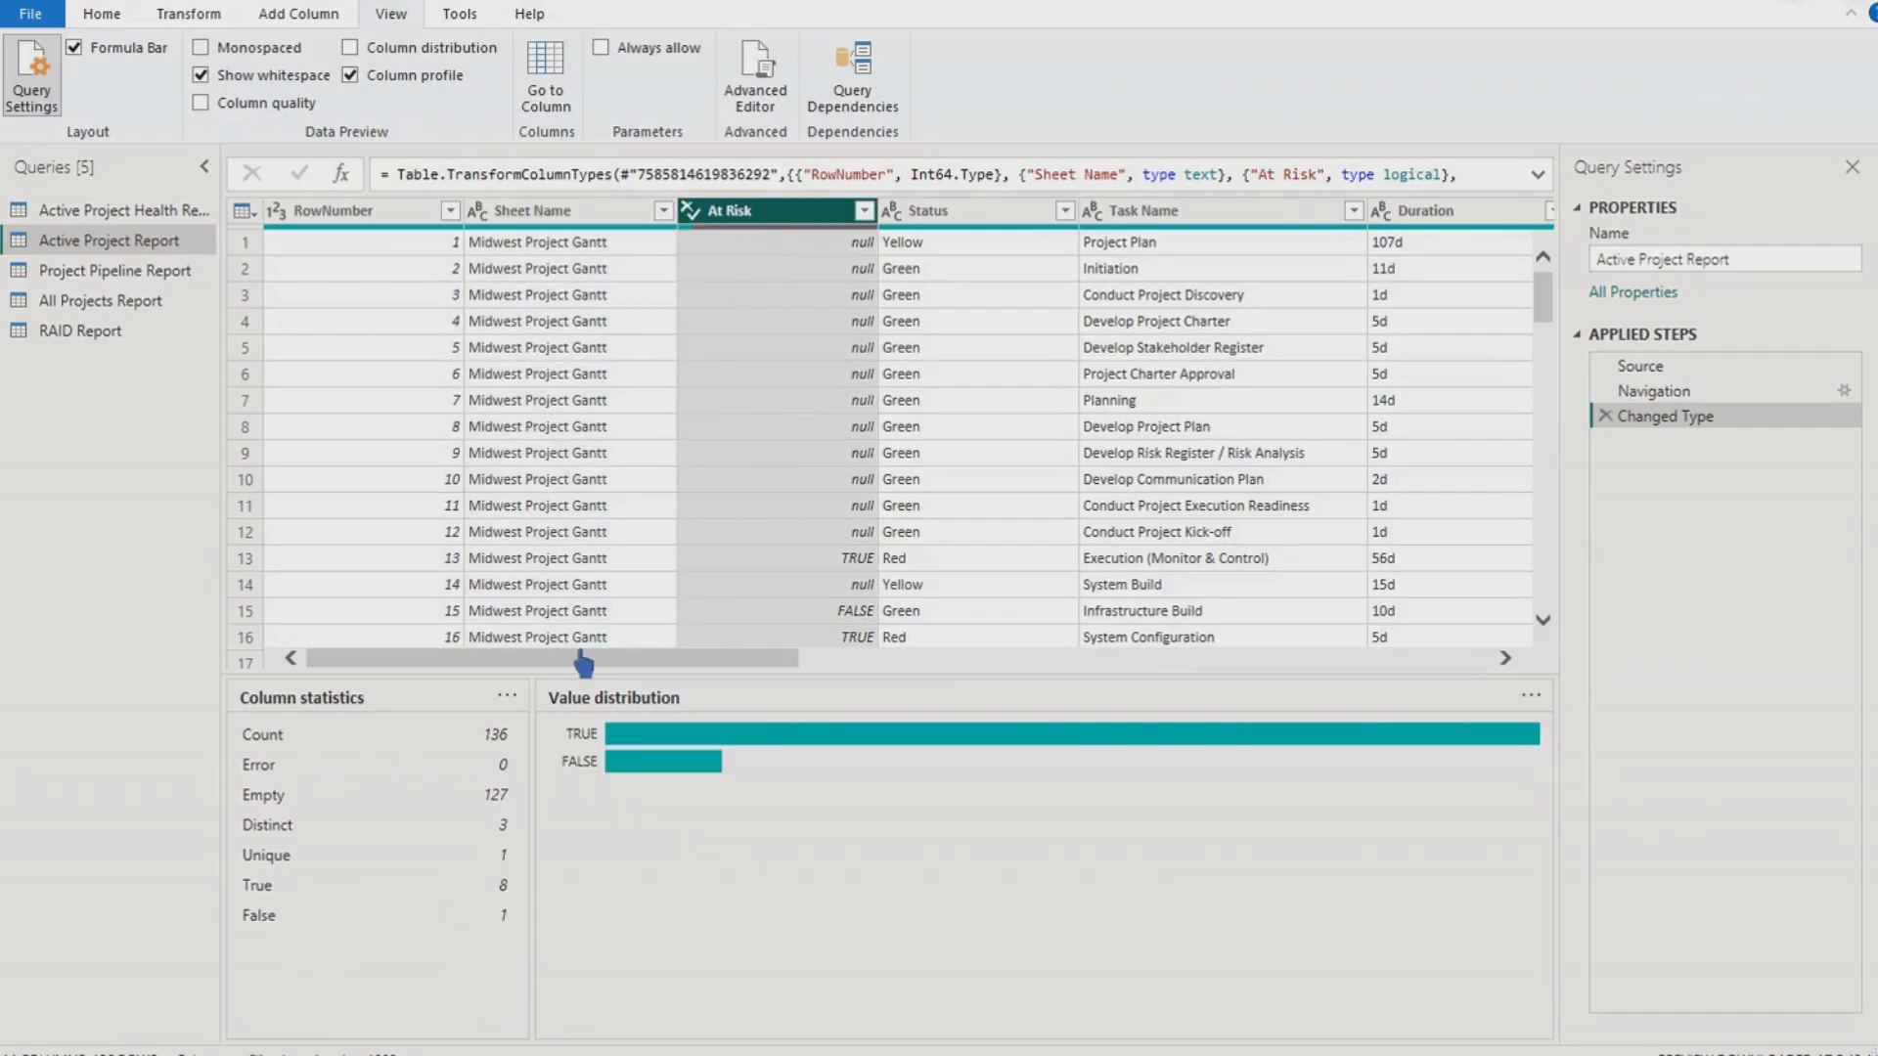
{"action": "left_click", "coordinate": [350, 76]}
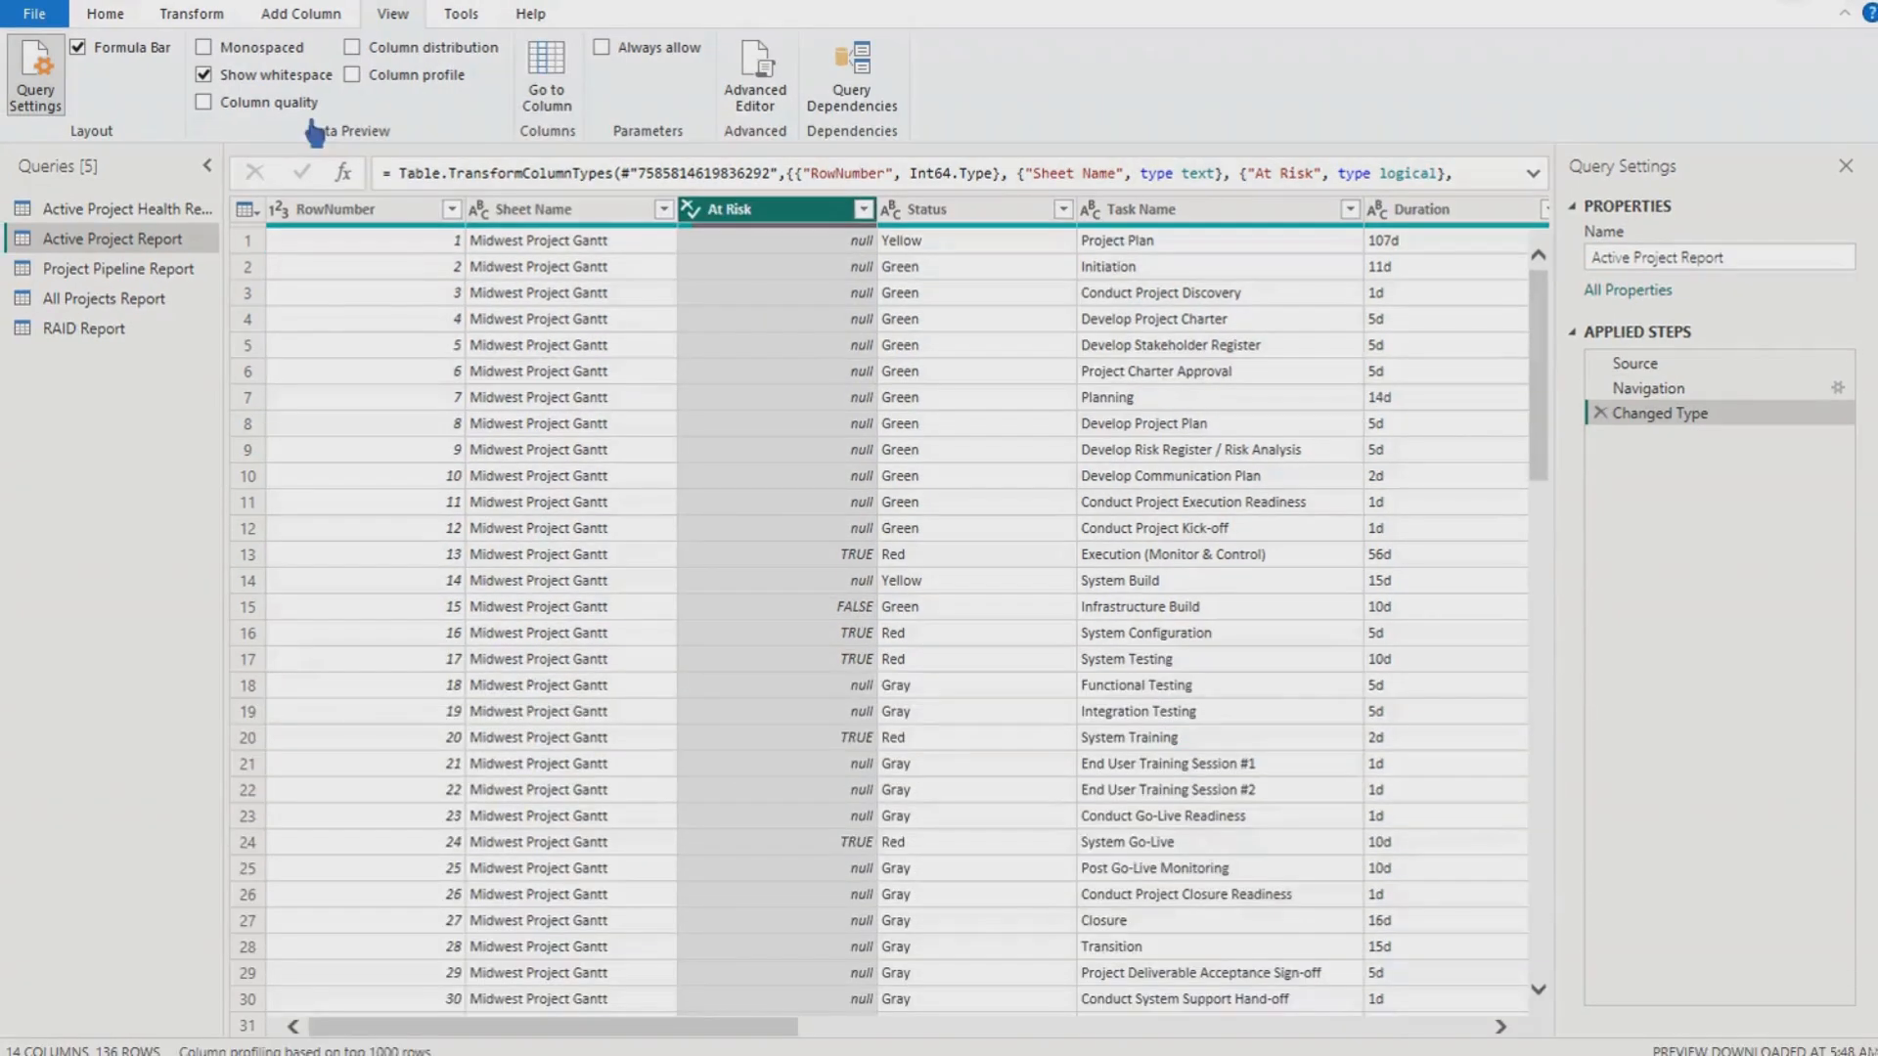
- Turn on Column quality and check RowNumber, Sheet Name and At Risk, which is 93% empty
{"action": "left_click", "coordinate": [217, 106]}
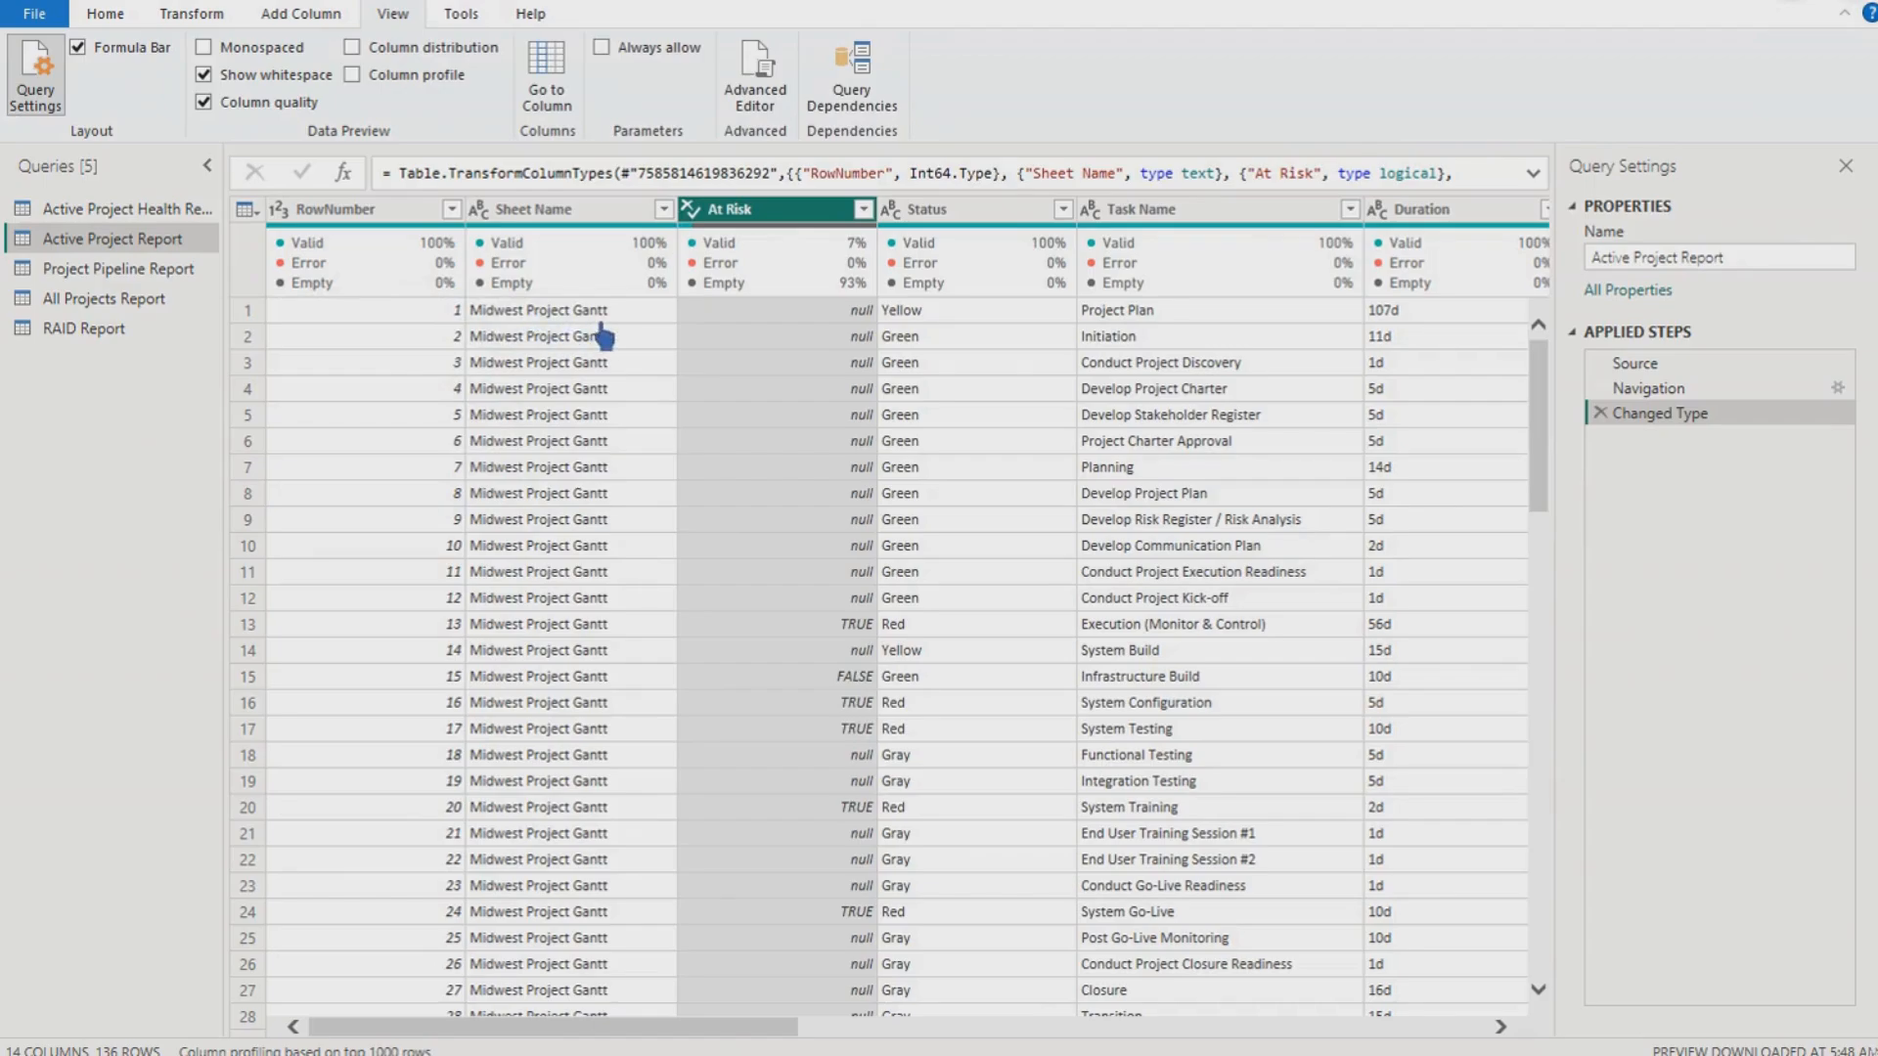
{"action": "mouse_move", "coordinate": [357, 282]}
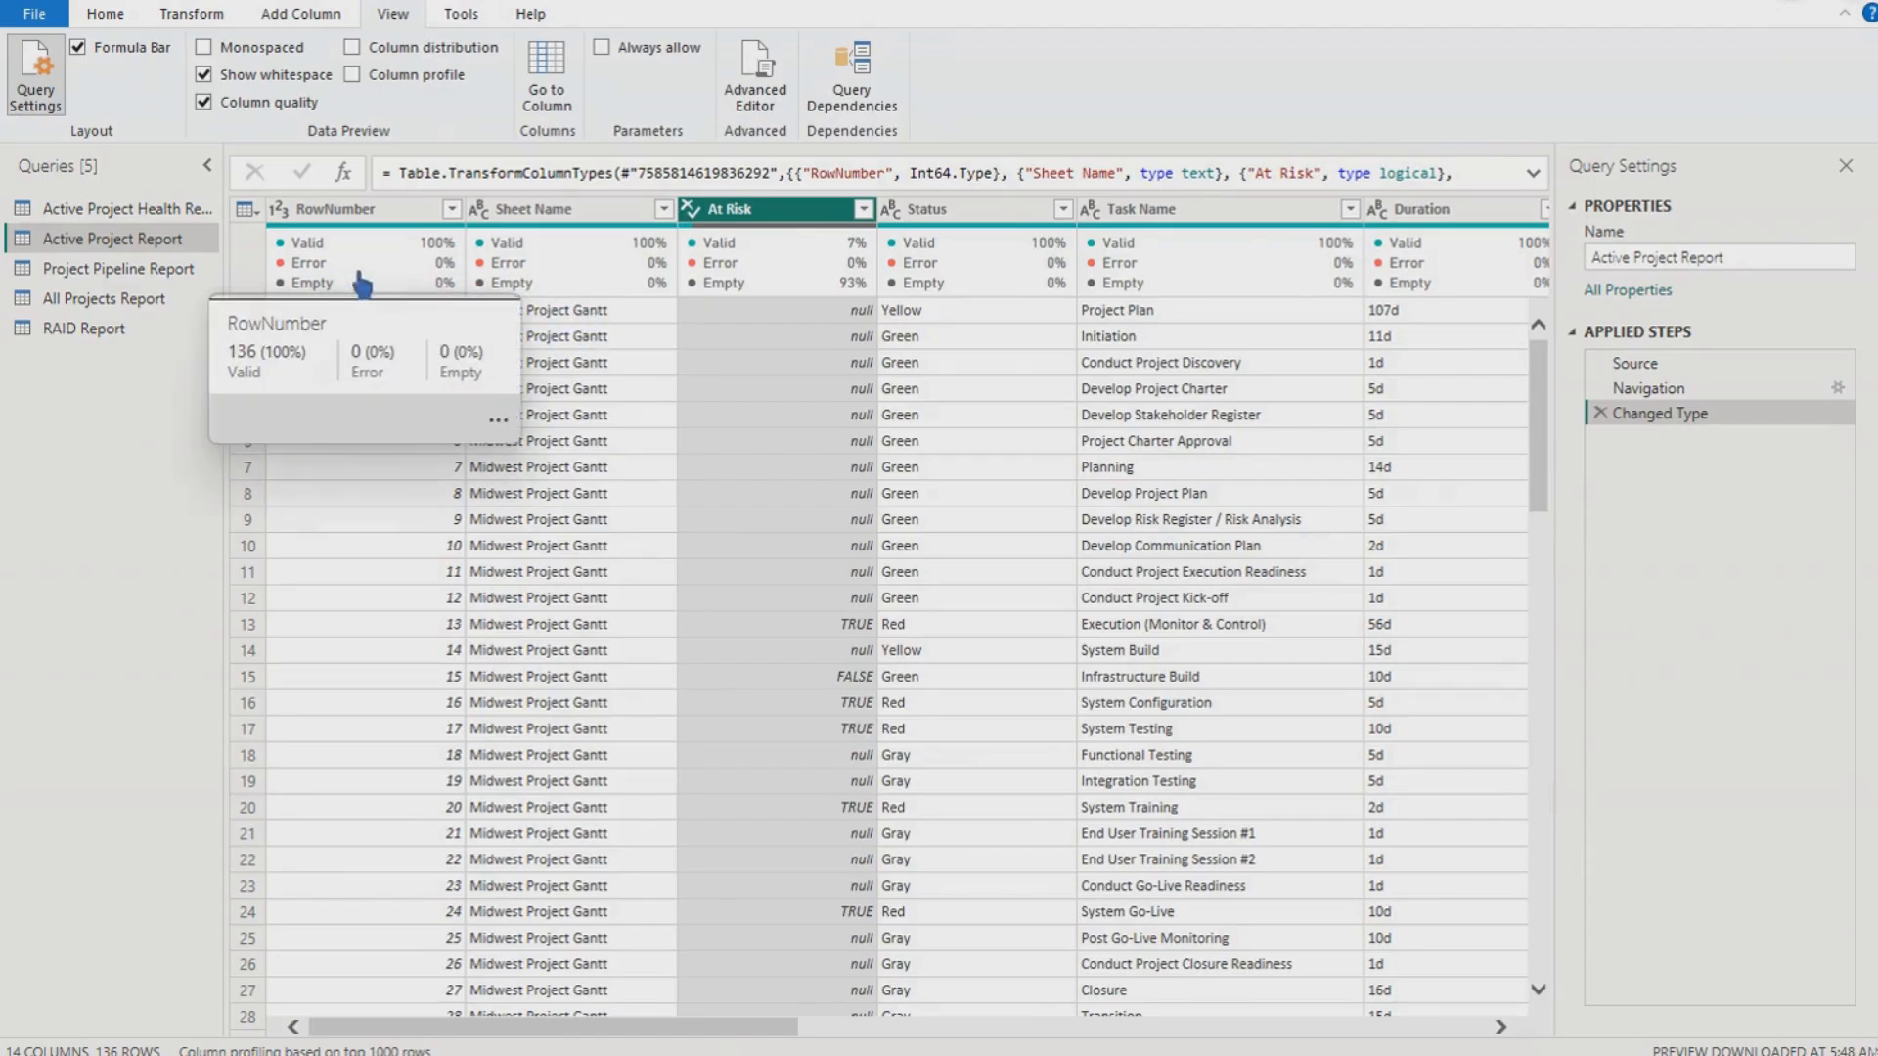
{"action": "mouse_move", "coordinate": [596, 292]}
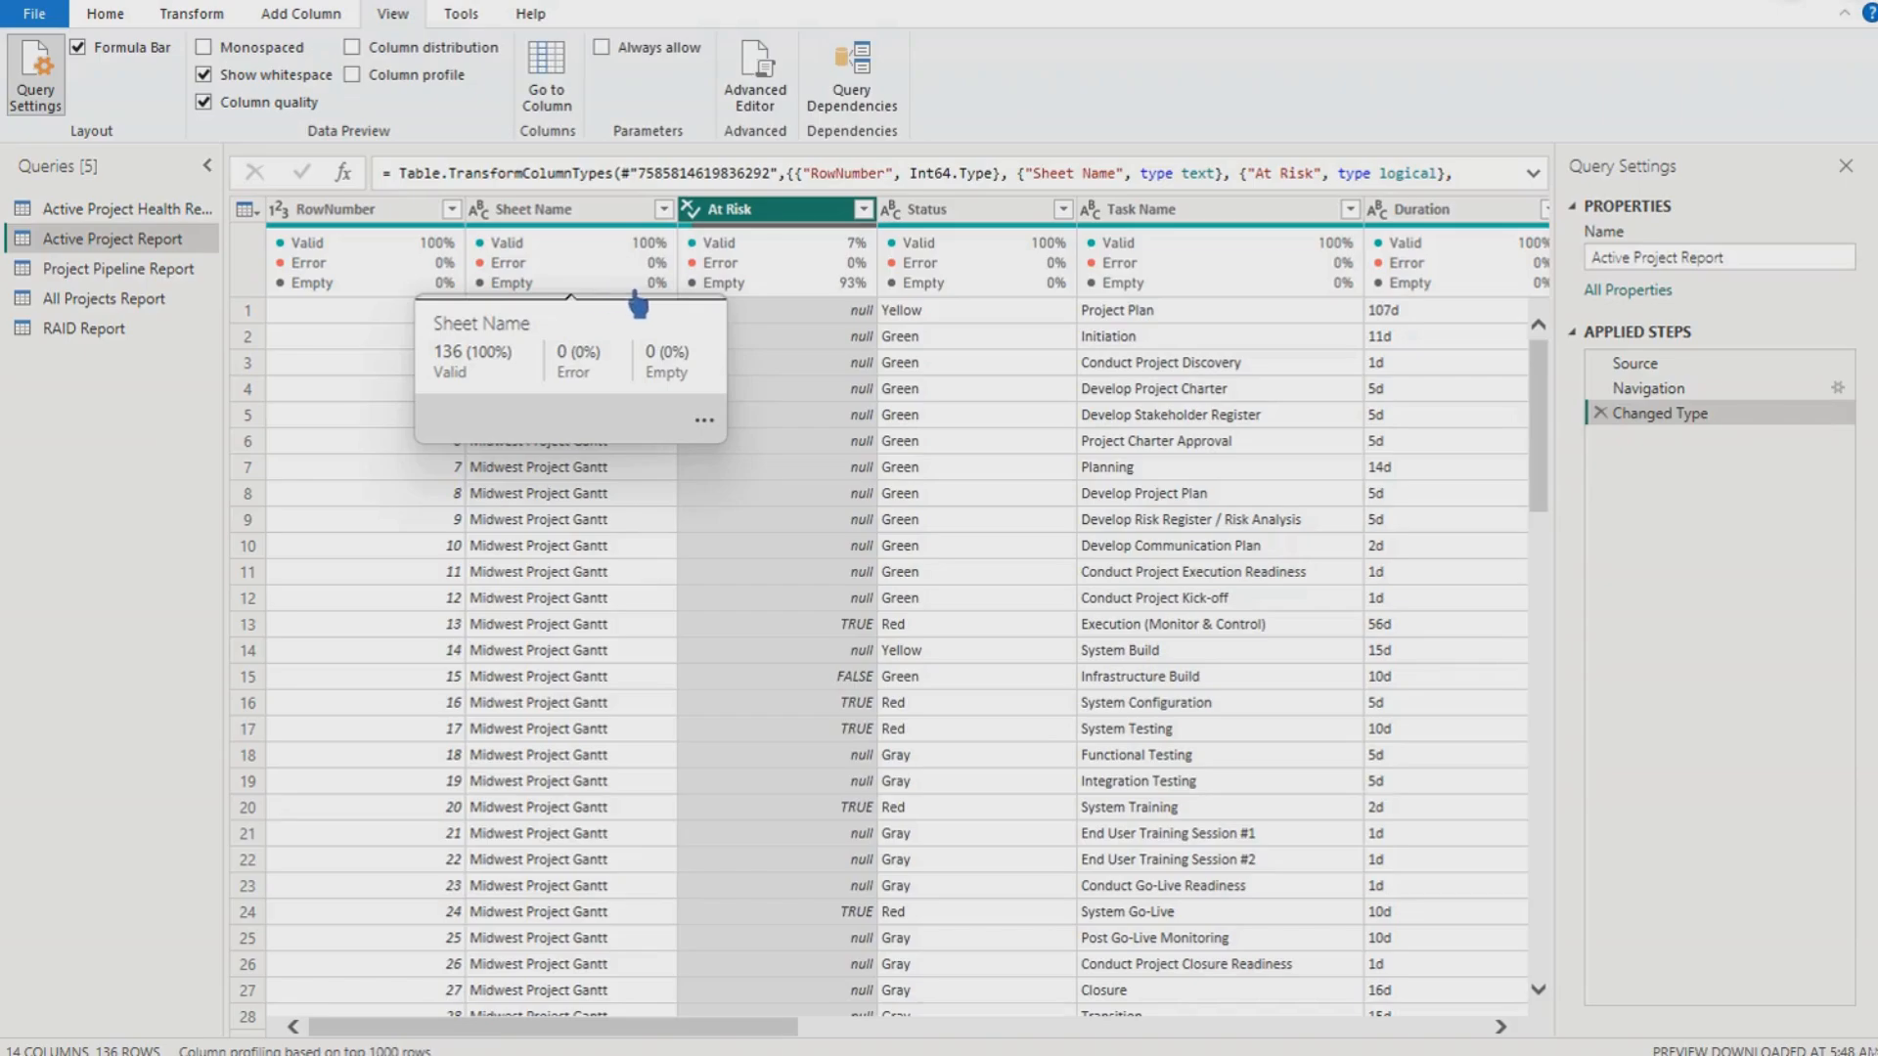
{"action": "mouse_move", "coordinate": [812, 296]}
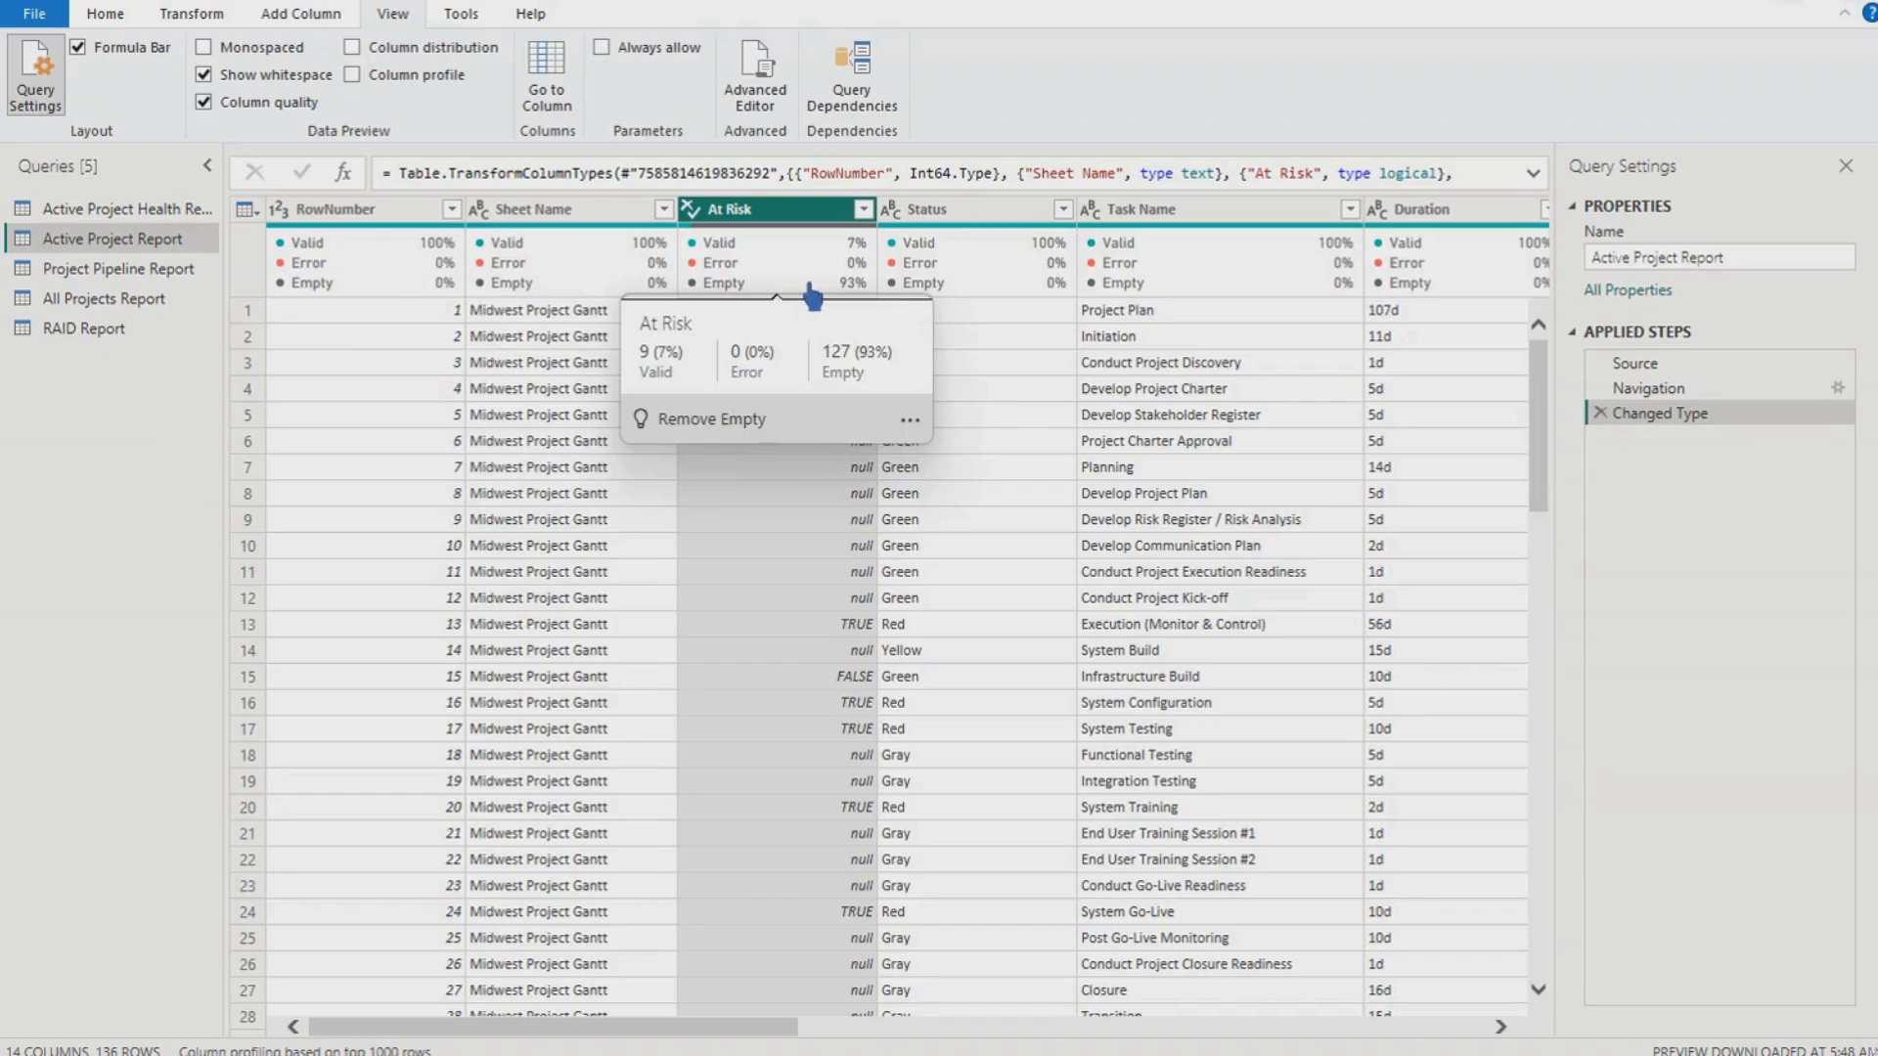